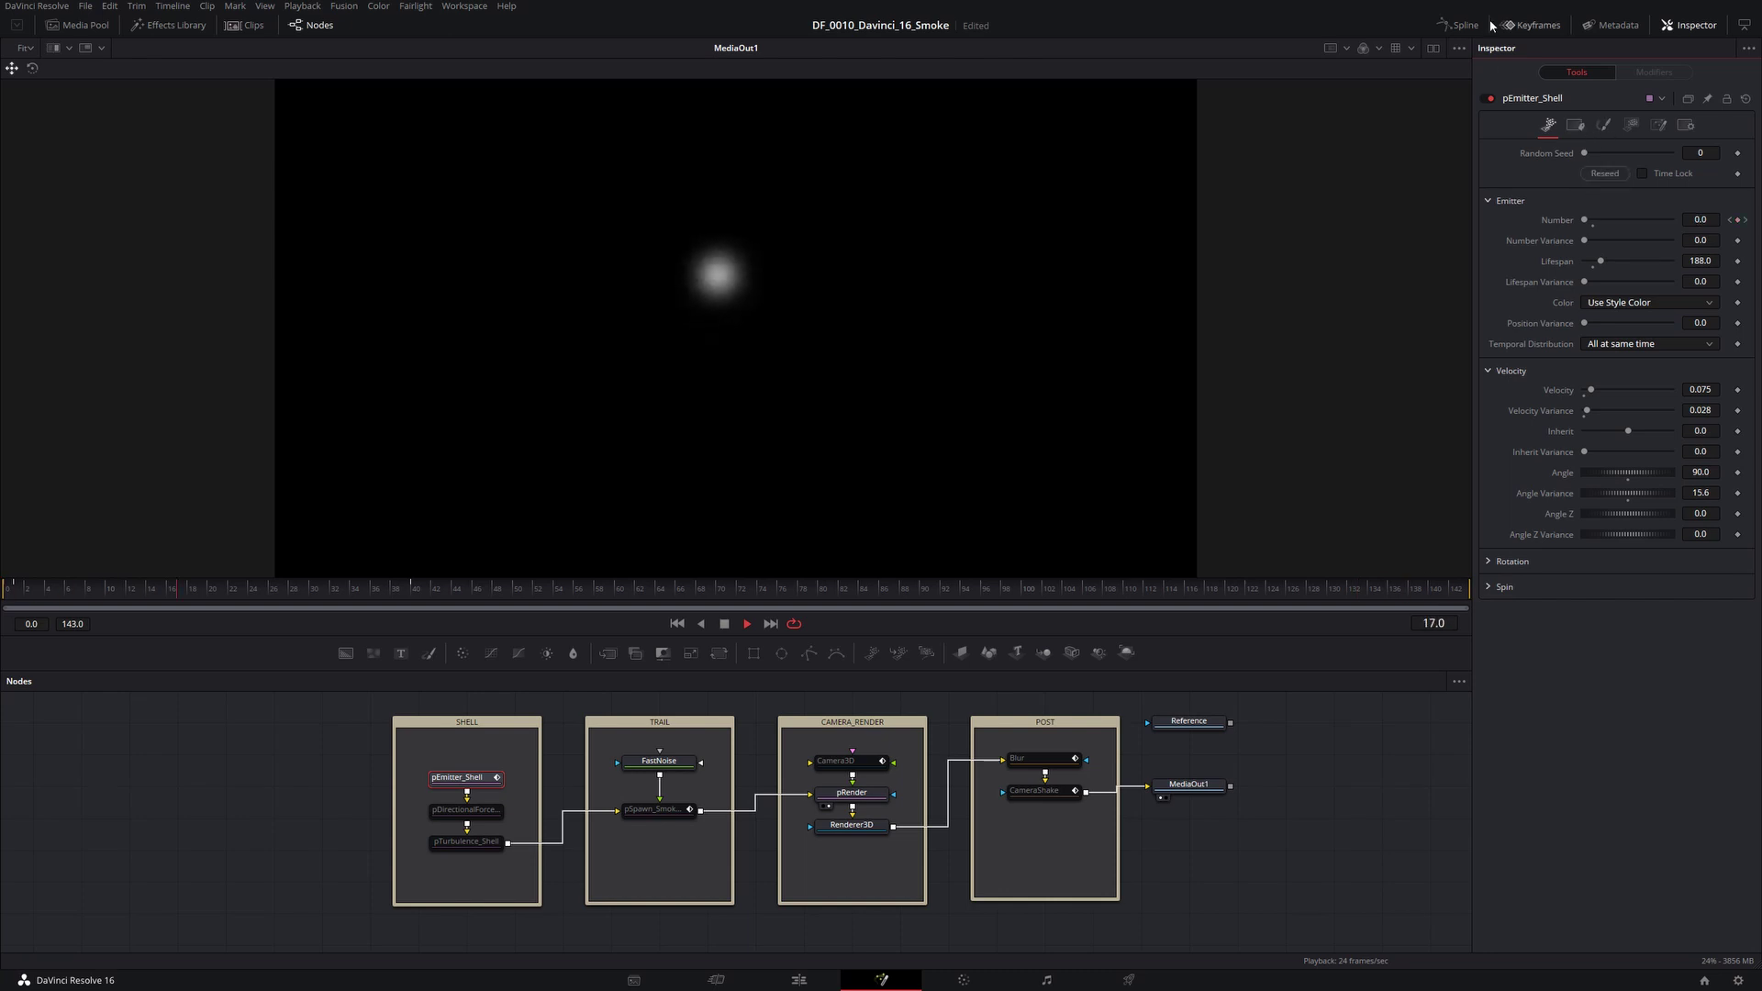
- Display only pEmitter_Shell's Number curve in an enlarged spline editor, fitted to view, with playback stopped
click(1458, 25)
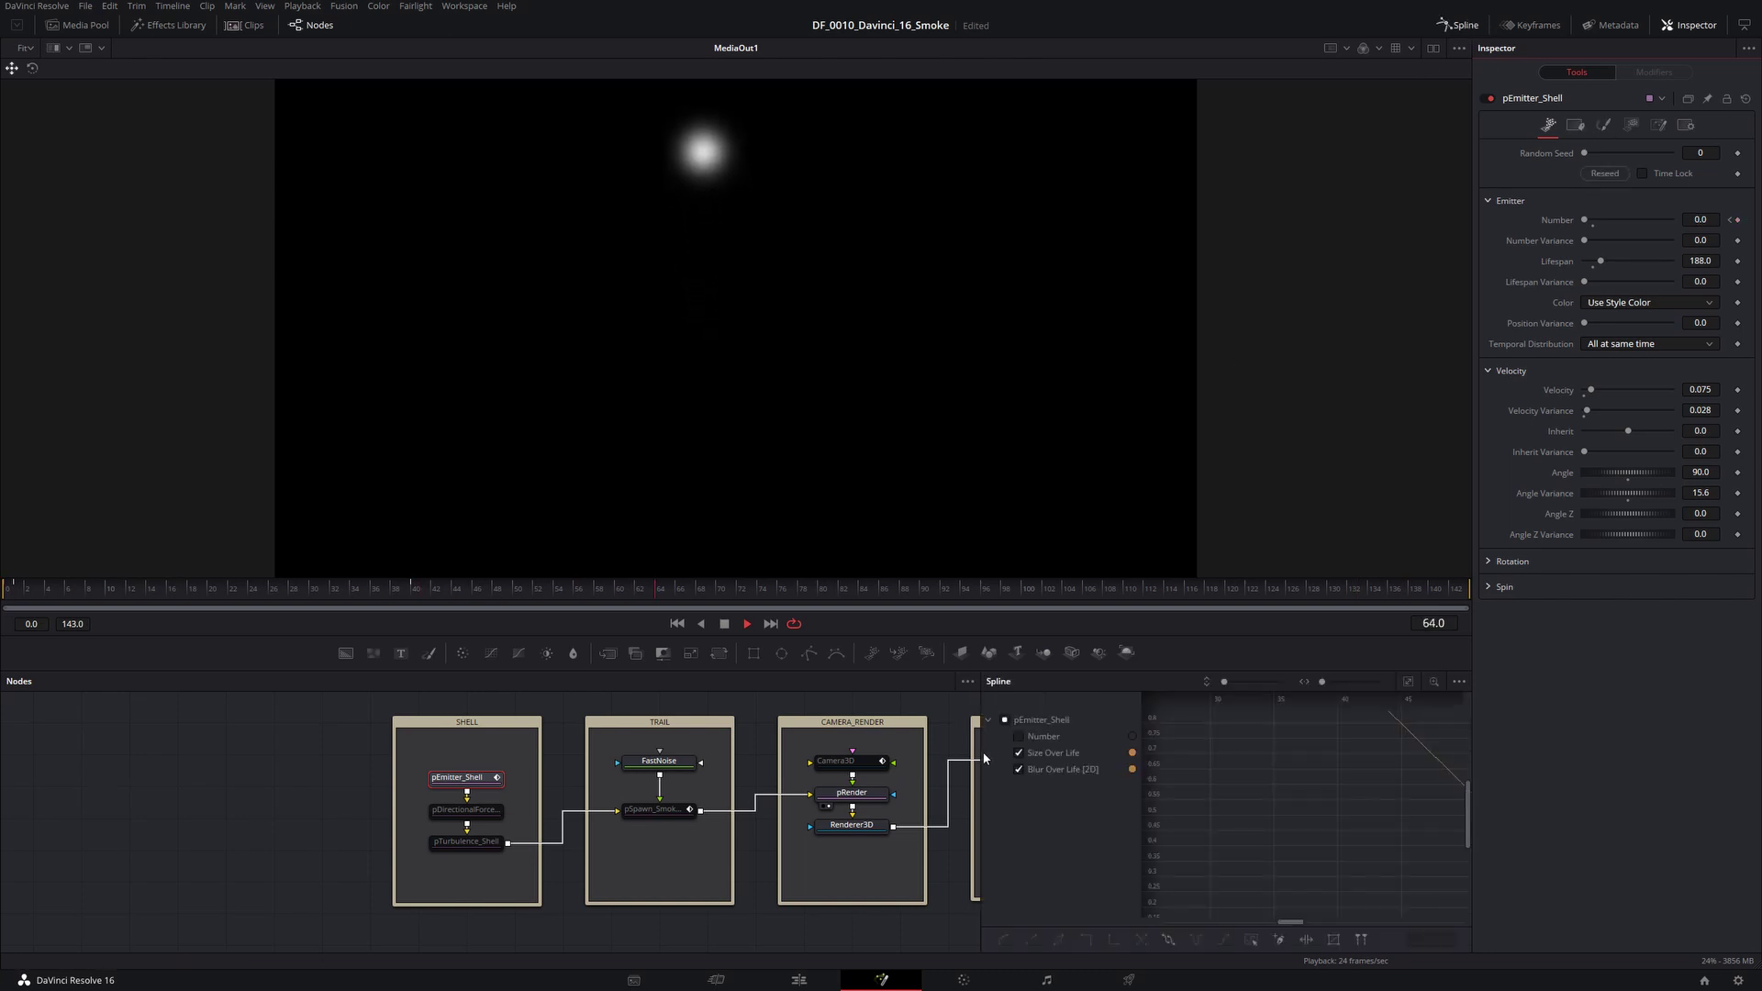
drag(980, 758, 760, 751)
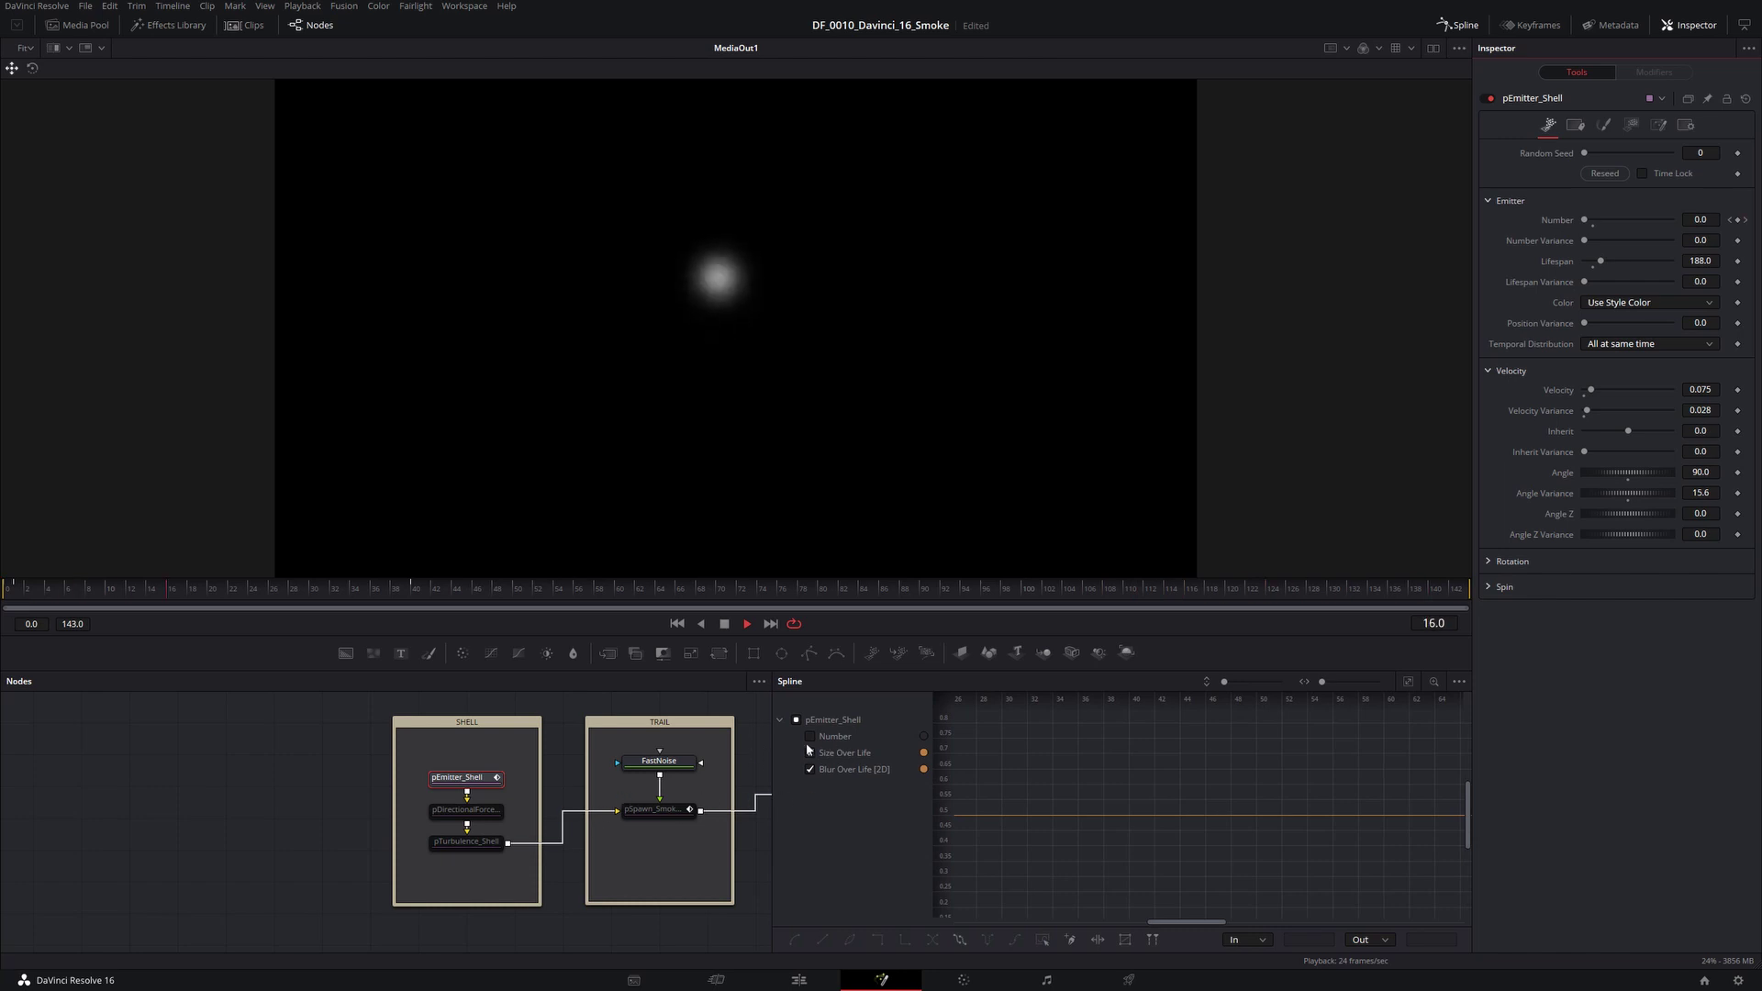
click(830, 736)
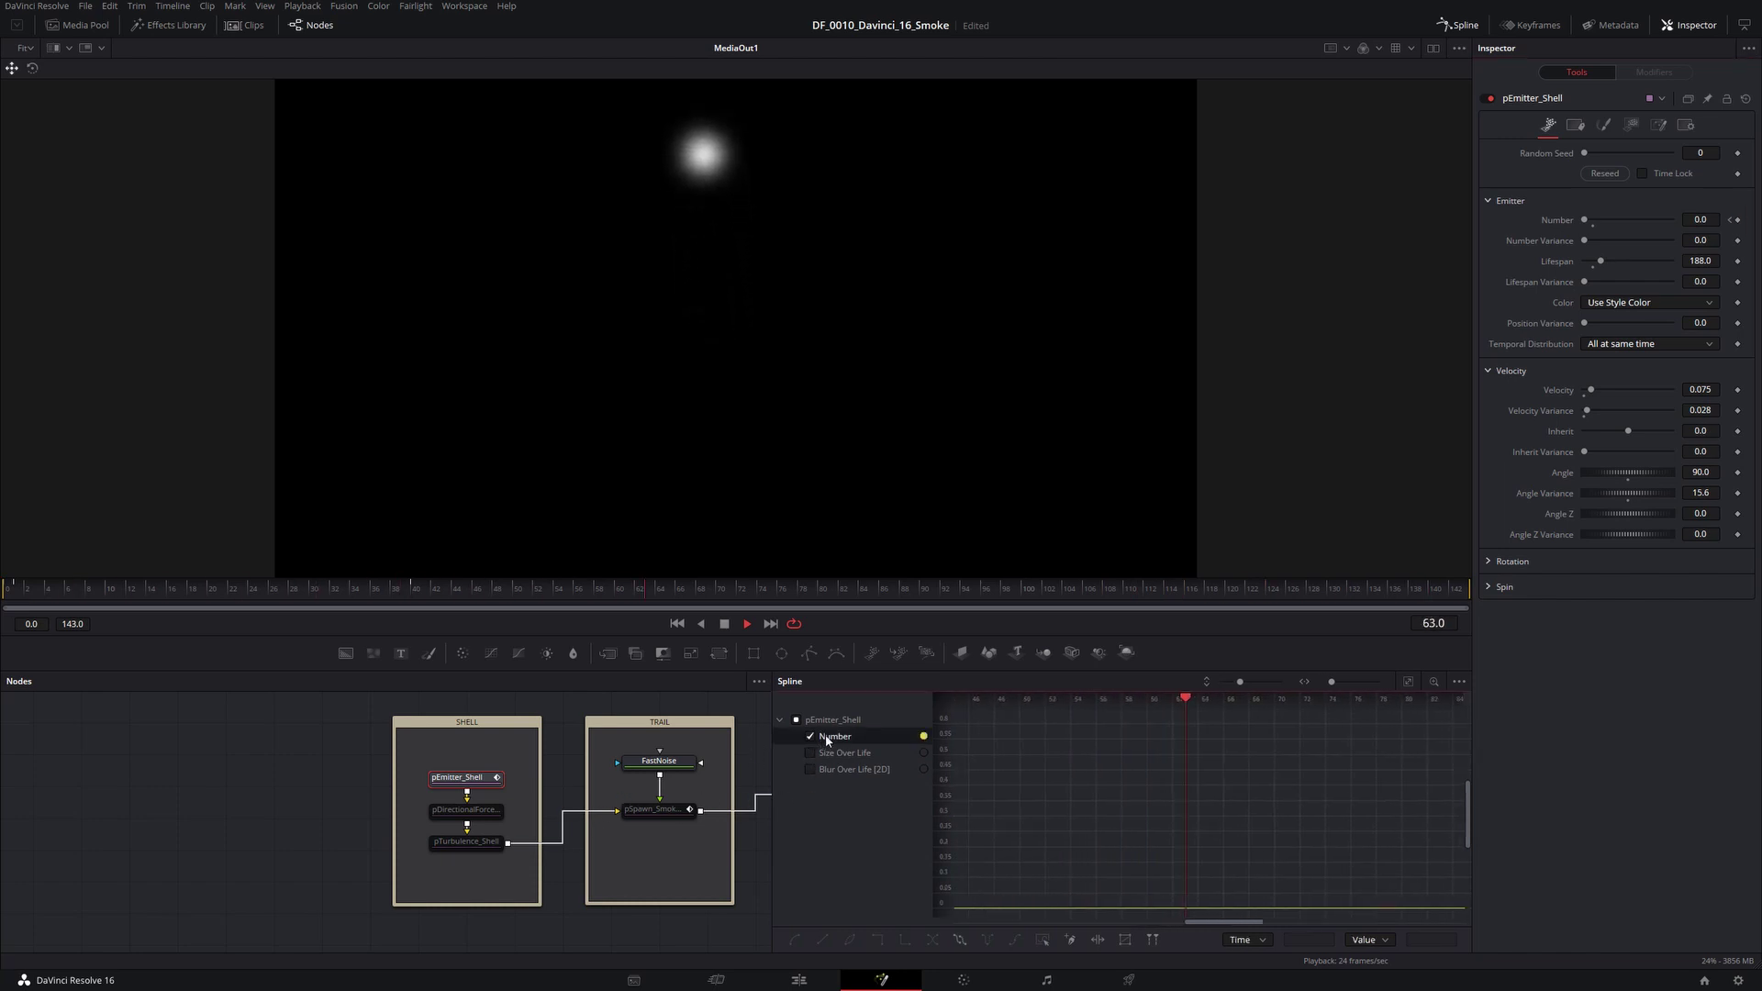
key(space)
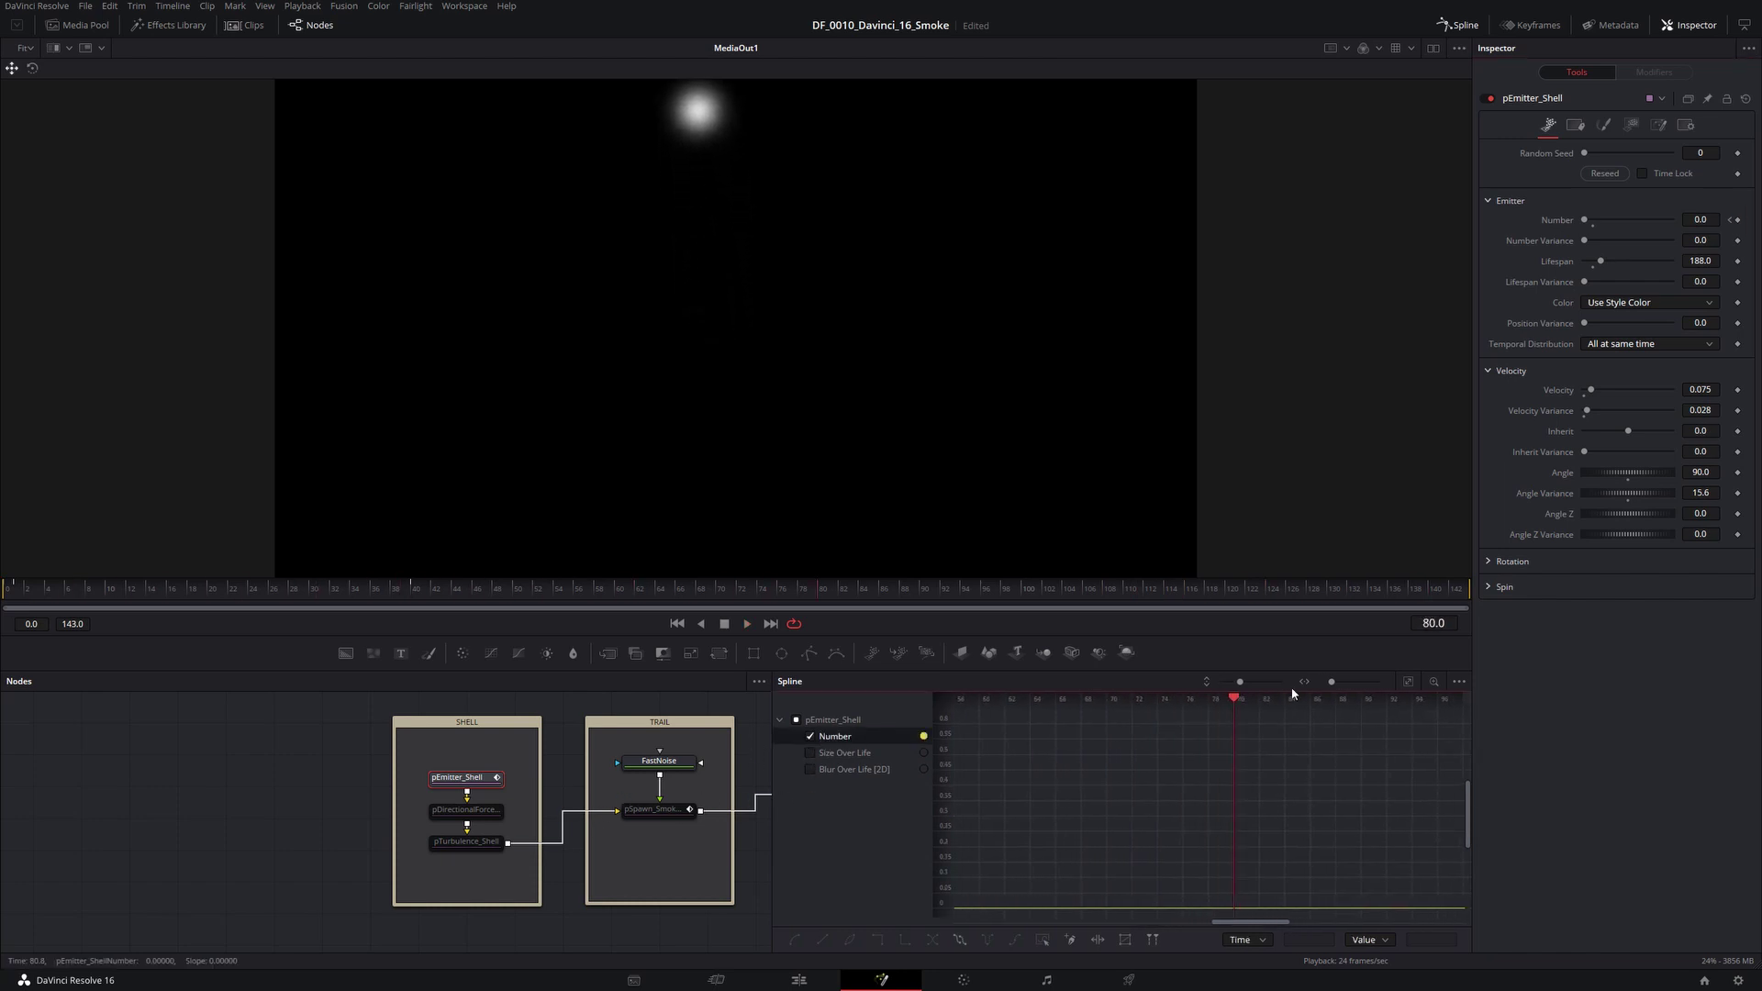
click(1408, 680)
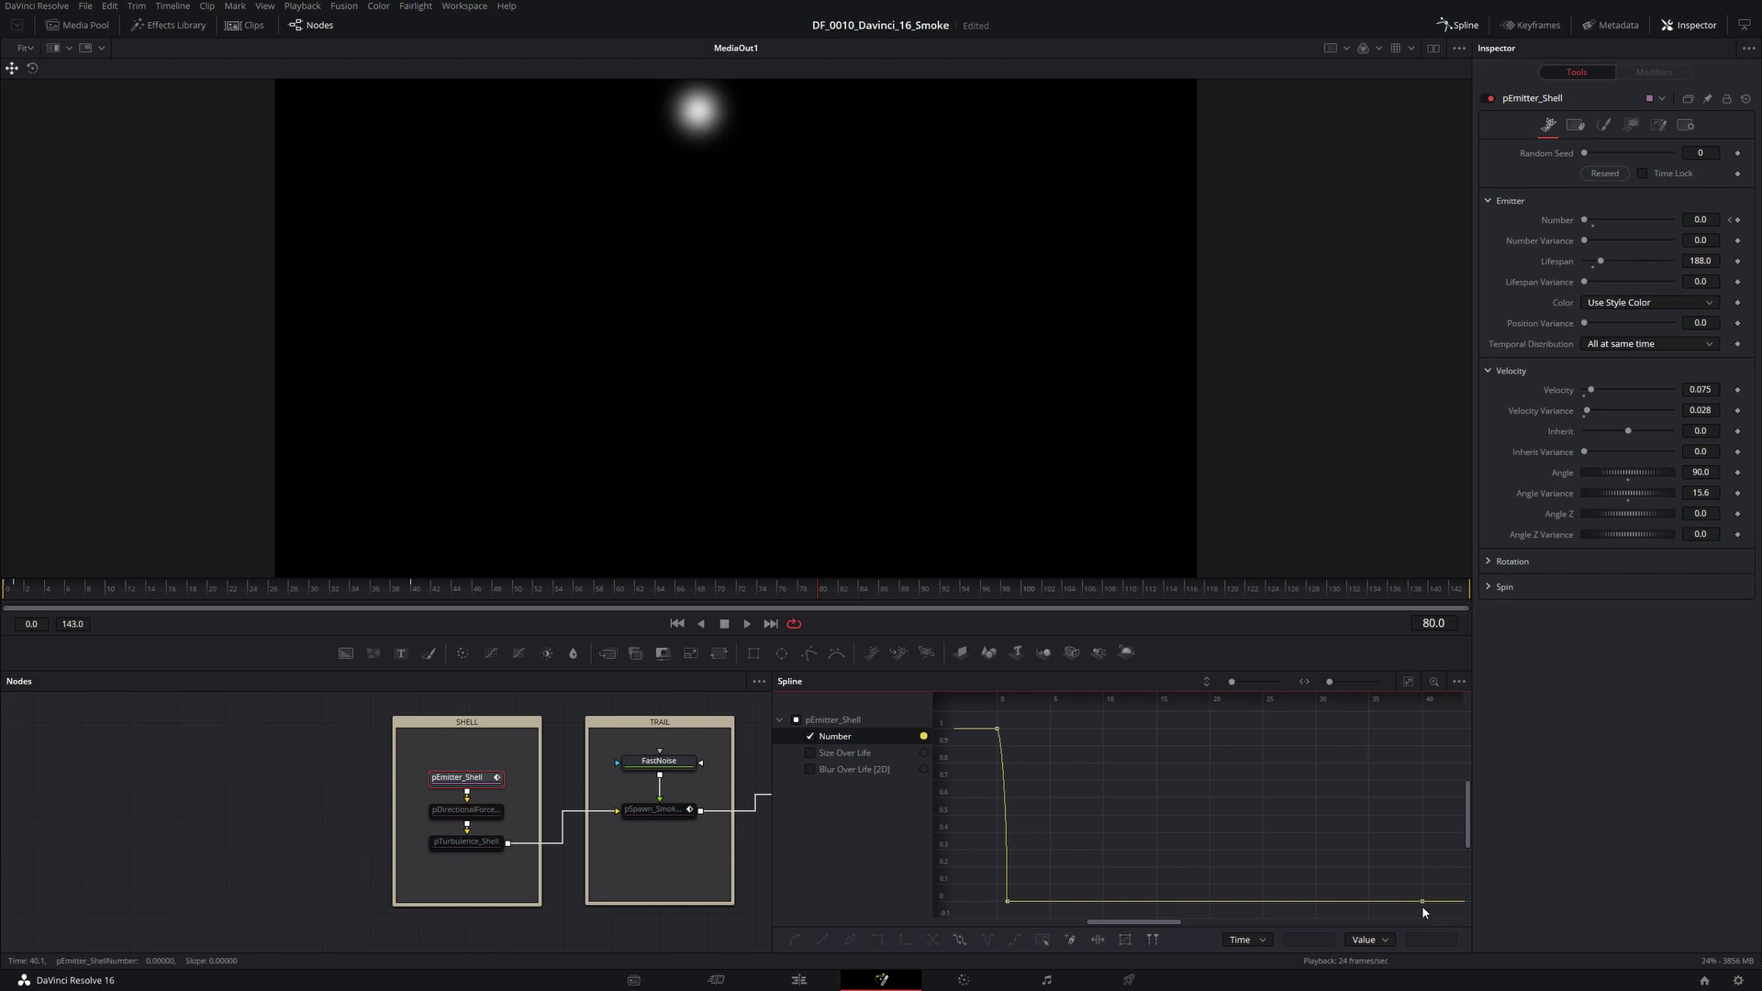
- Try looping the keyframes of pEmitter_Shell's Number curve and play back the repeated emission
drag(982, 718, 1435, 910)
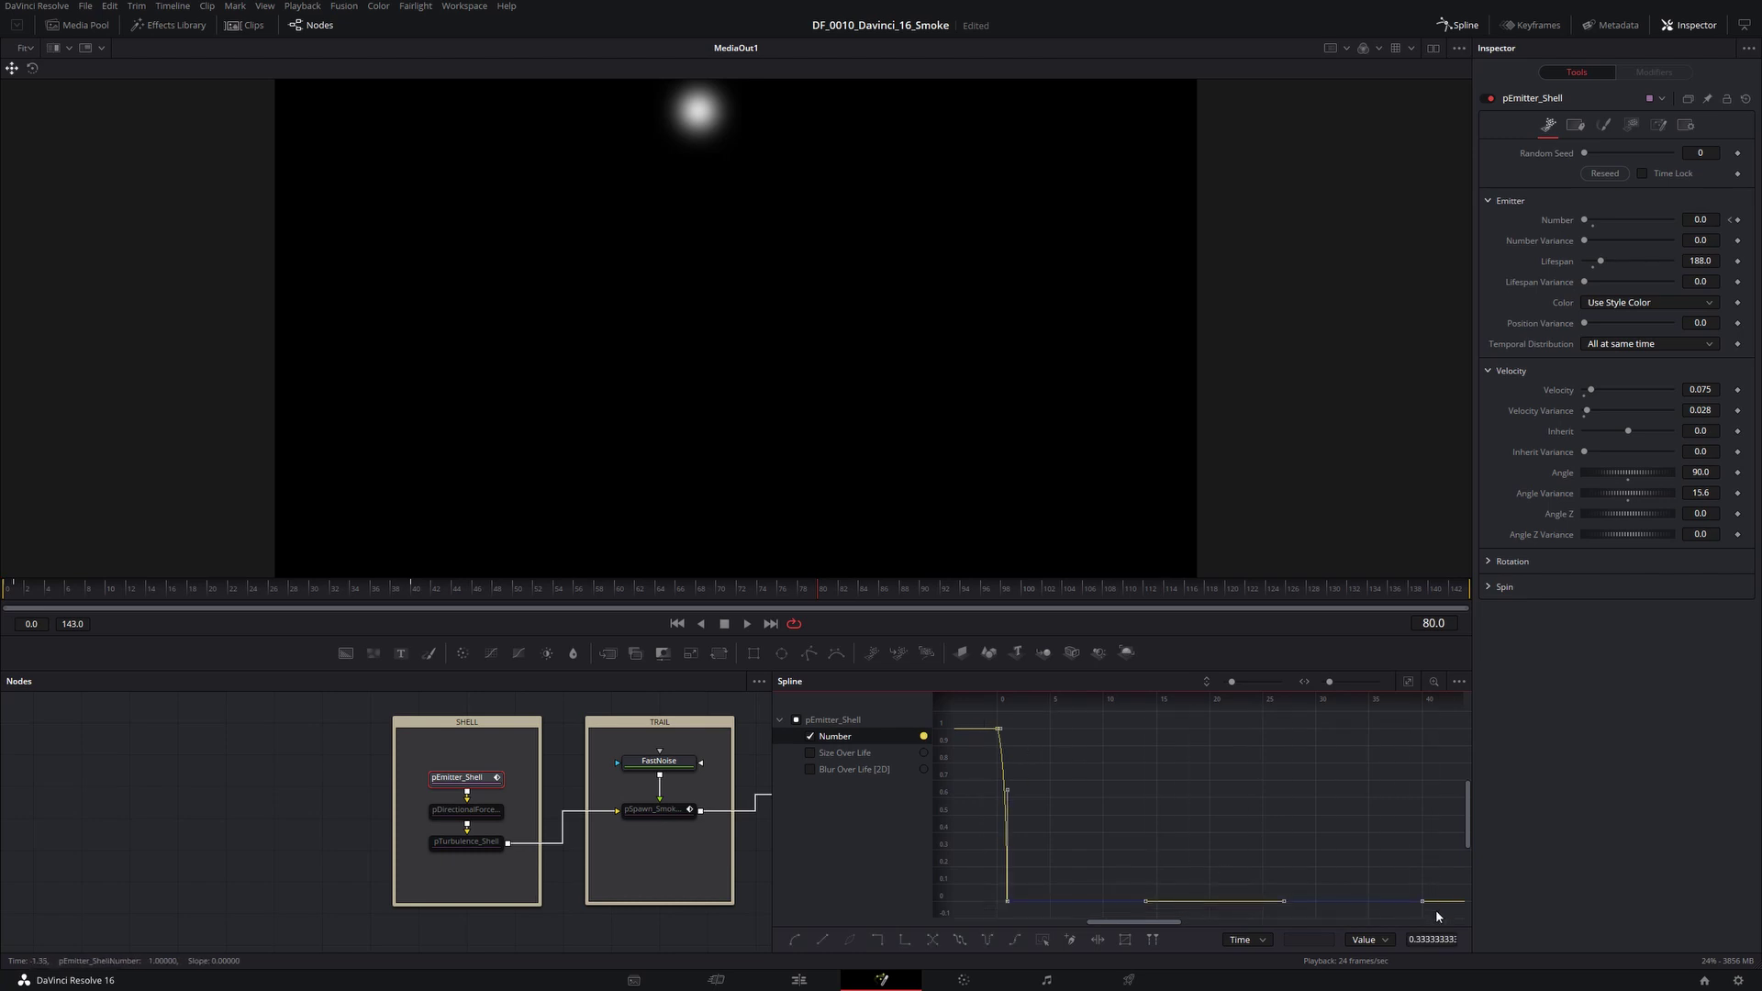
click(961, 942)
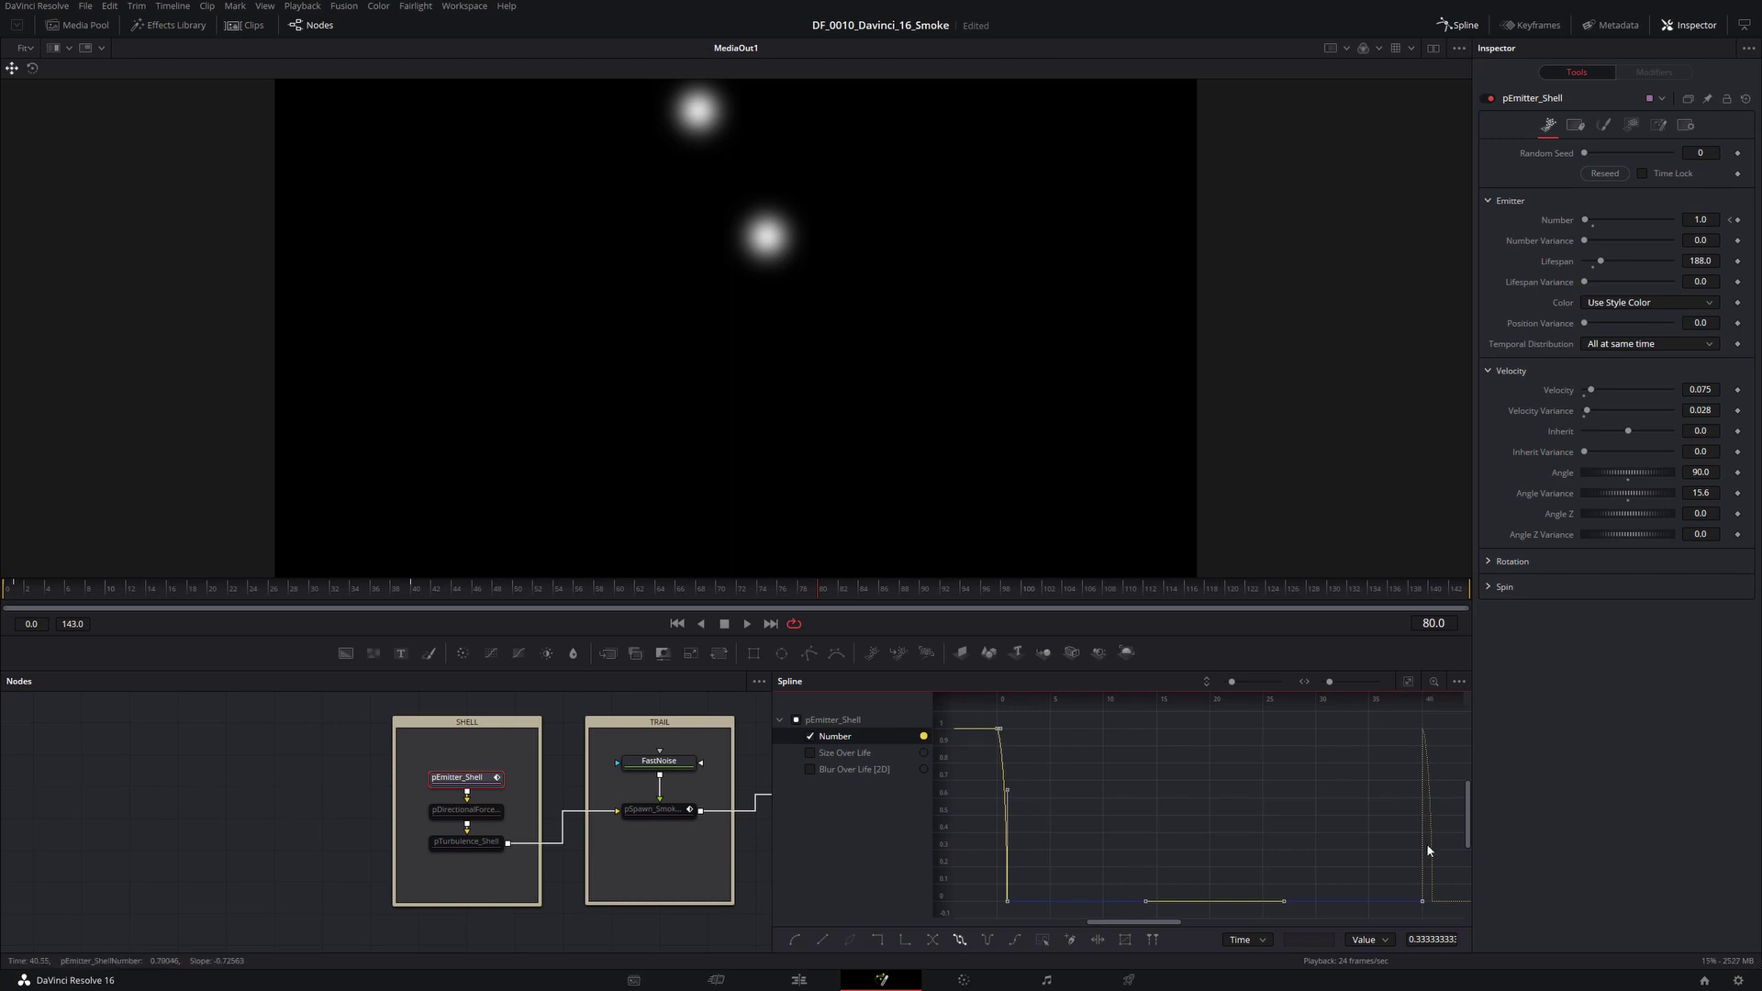
key(space)
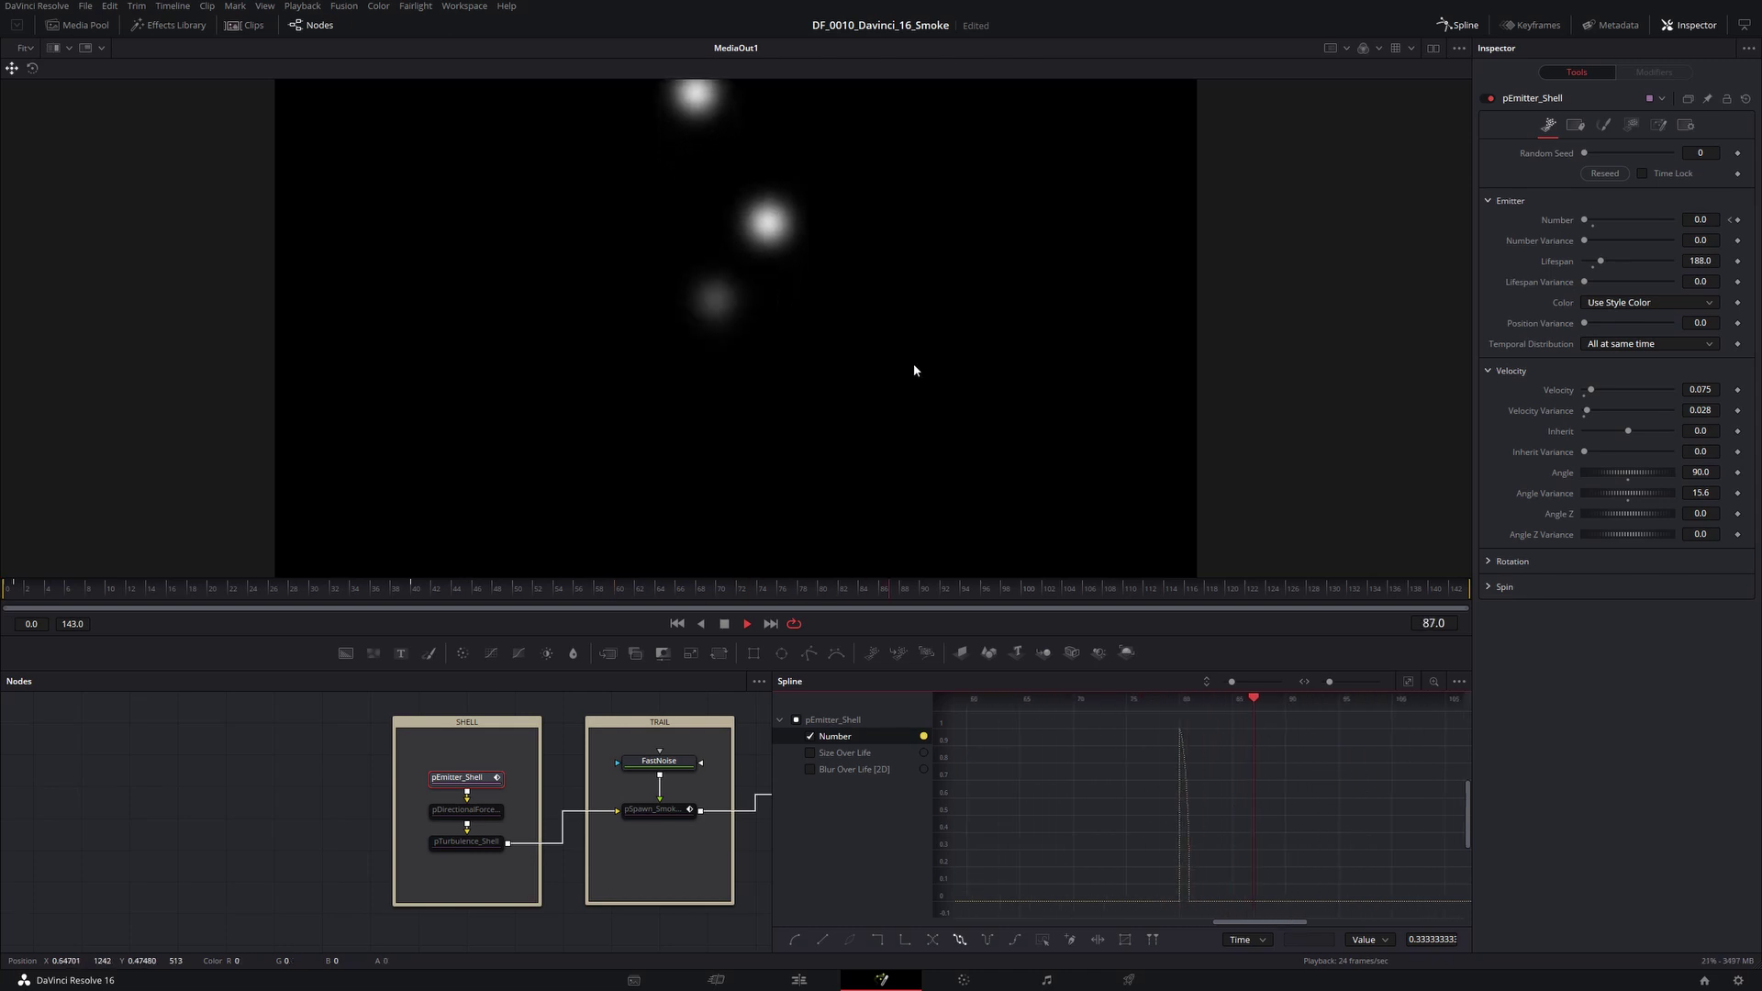
key(space)
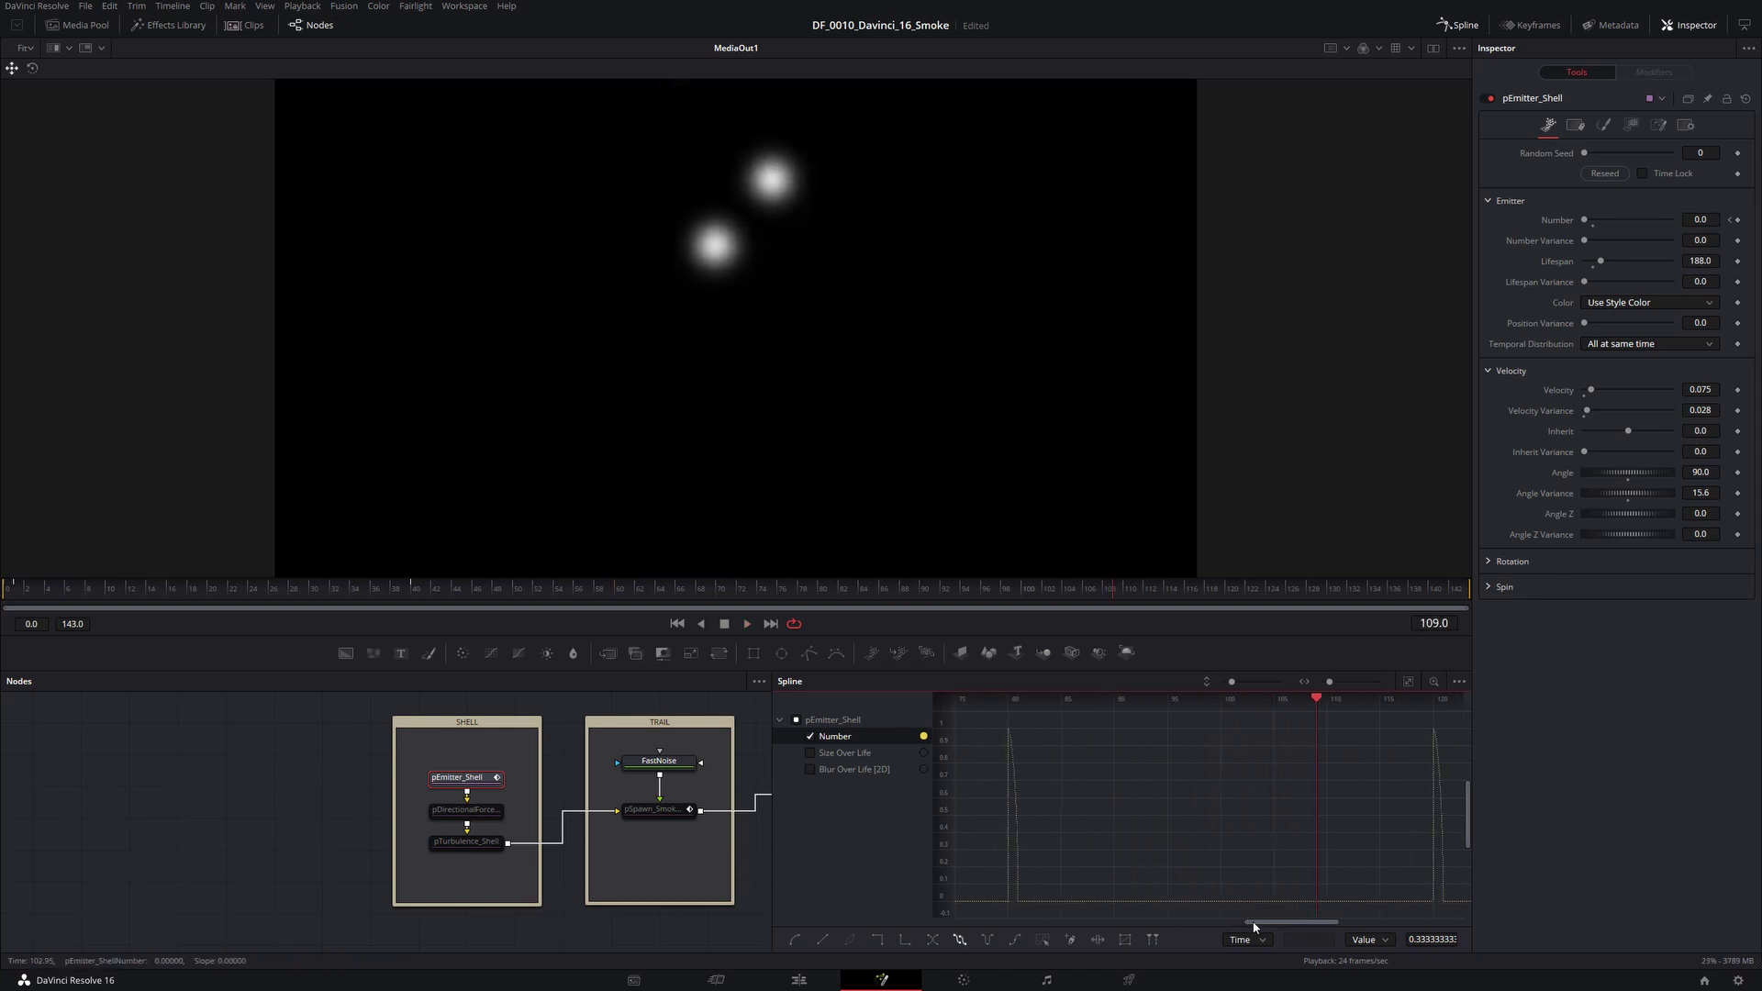
- Undo the loop on the emitter's Number curve and play back the animation
drag(1253, 922, 1152, 889)
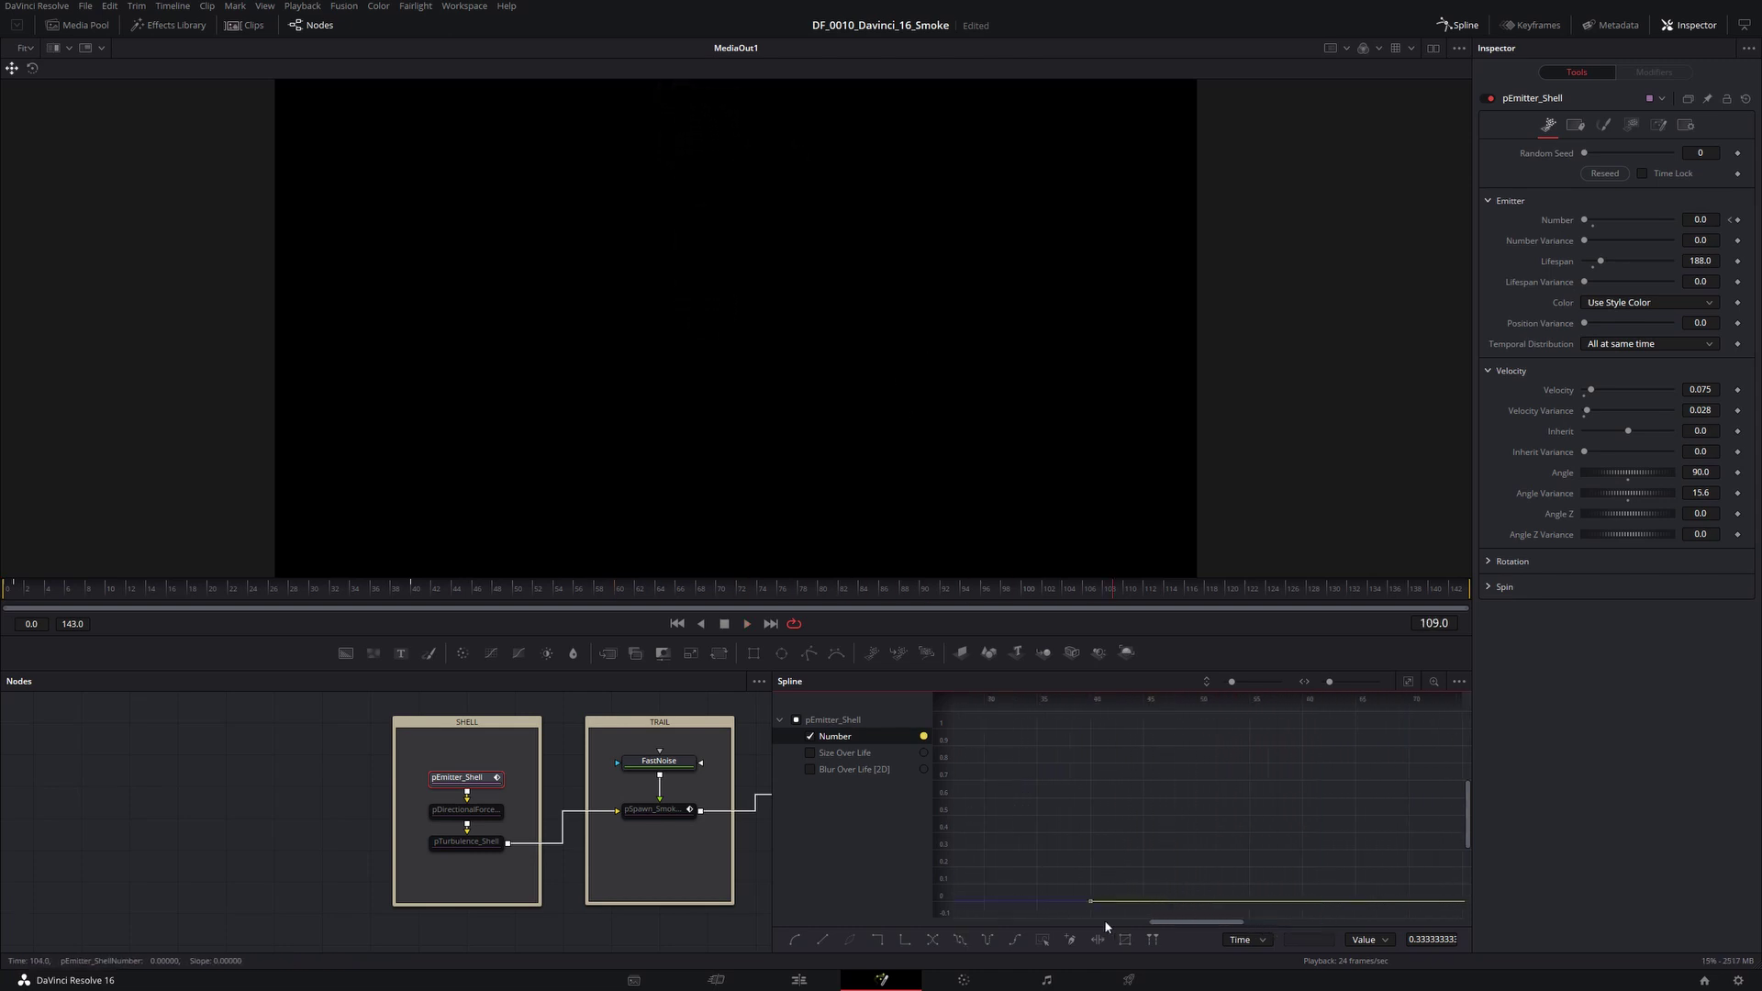
key(space)
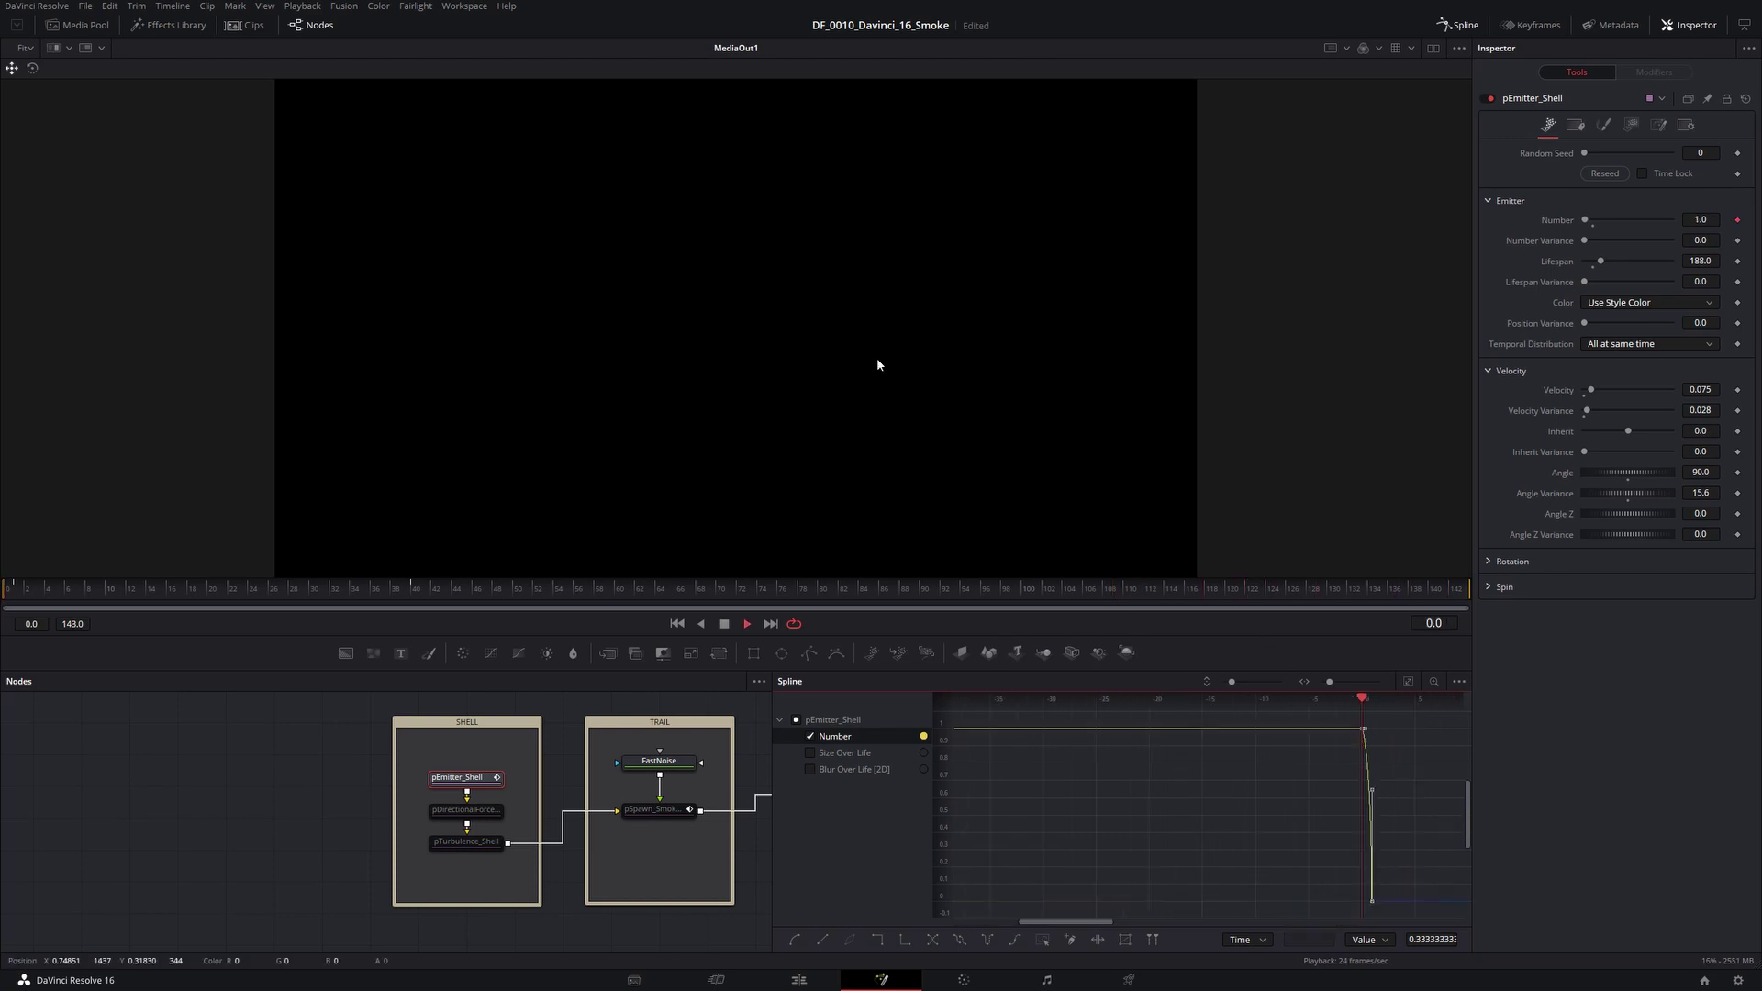
key(space)
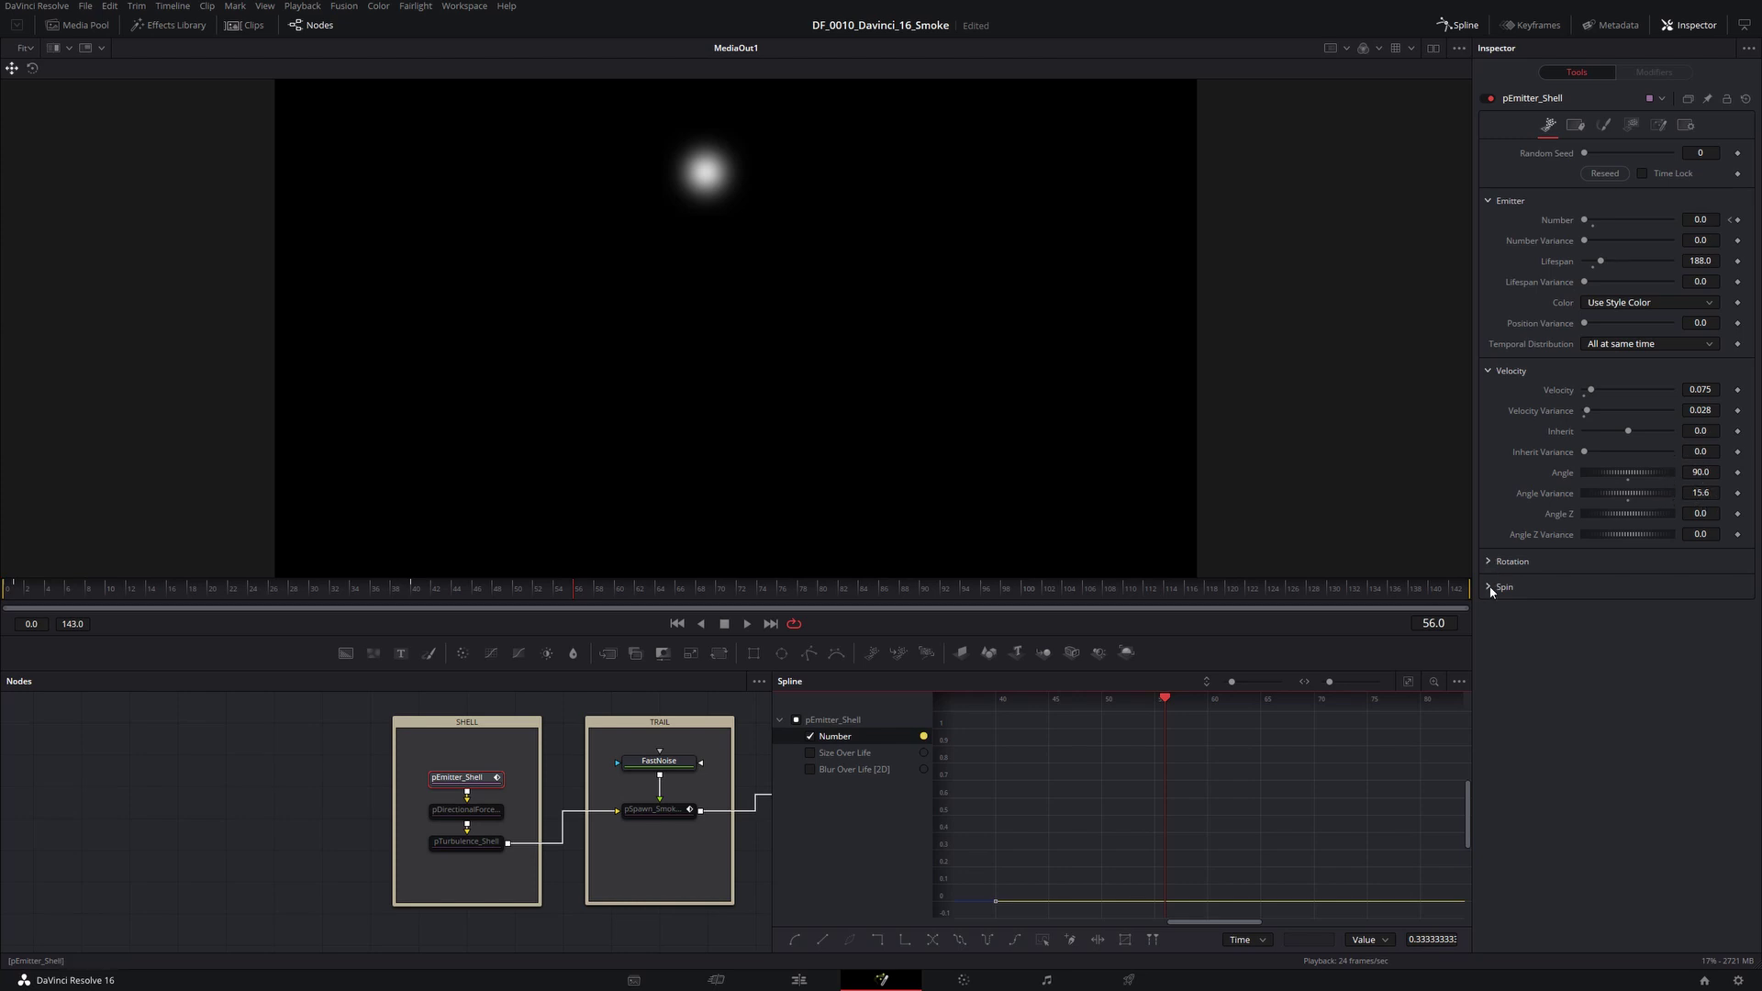
- Check the emitter's particle sets and enable the pDirectionalForce_Shell node during playback
click(1574, 126)
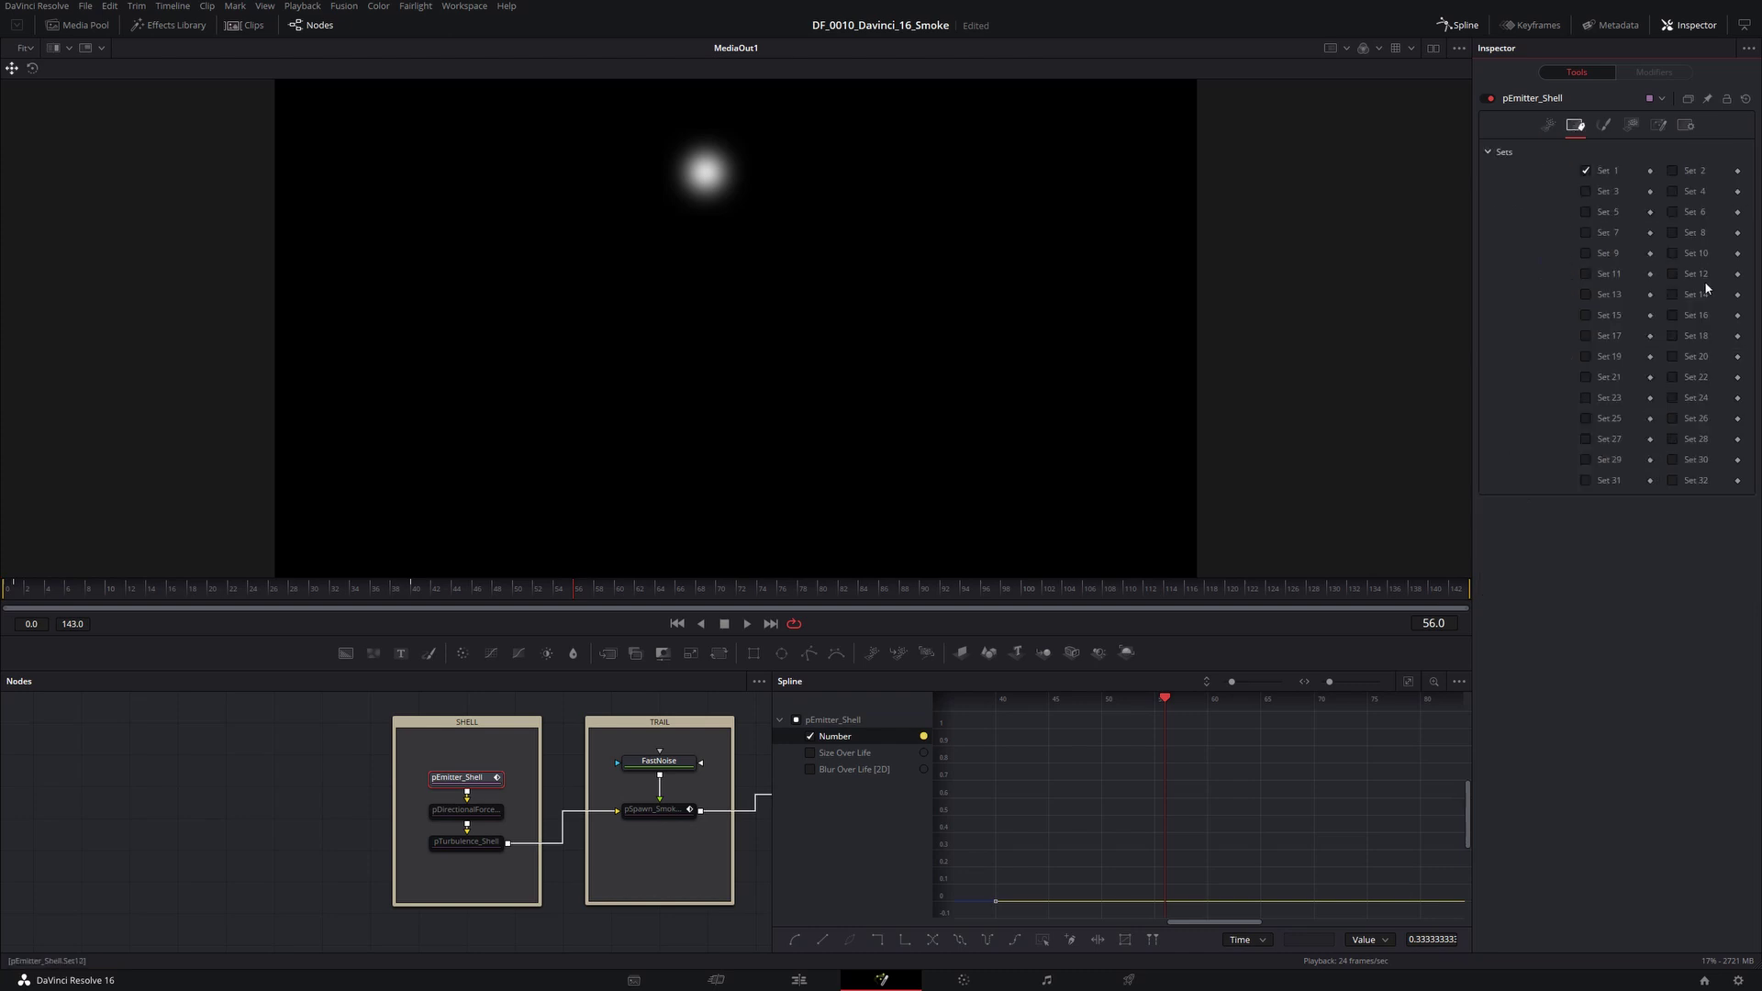
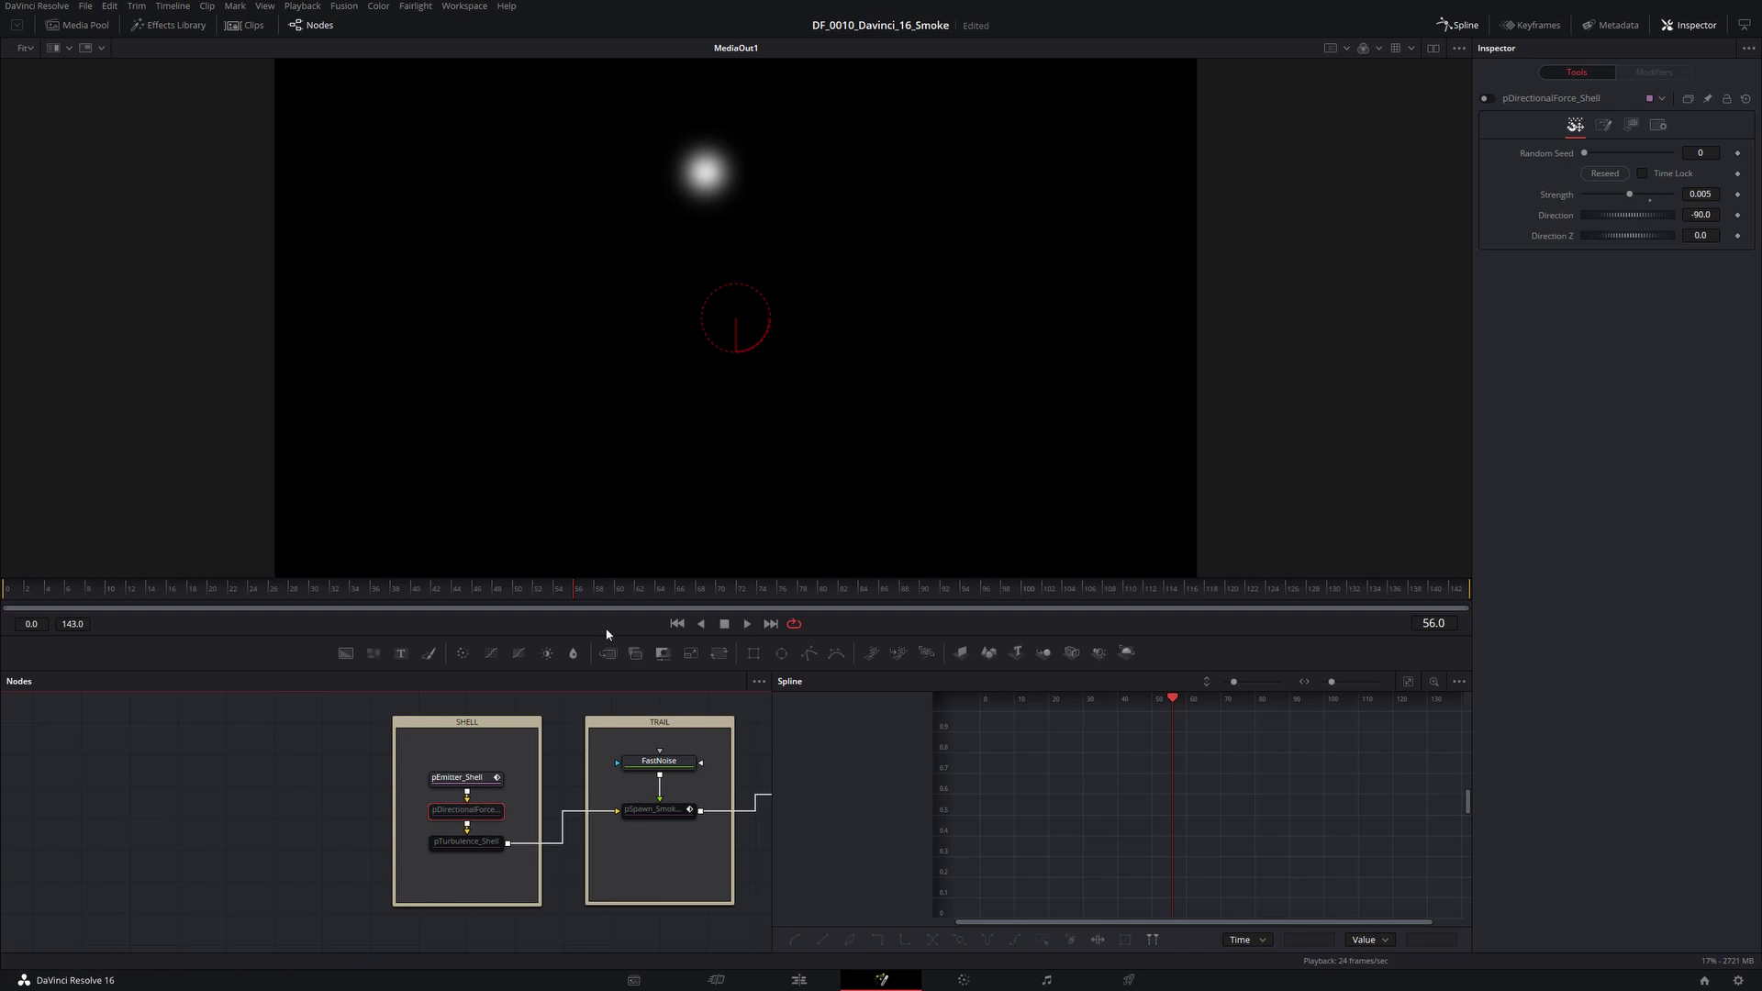
key(space)
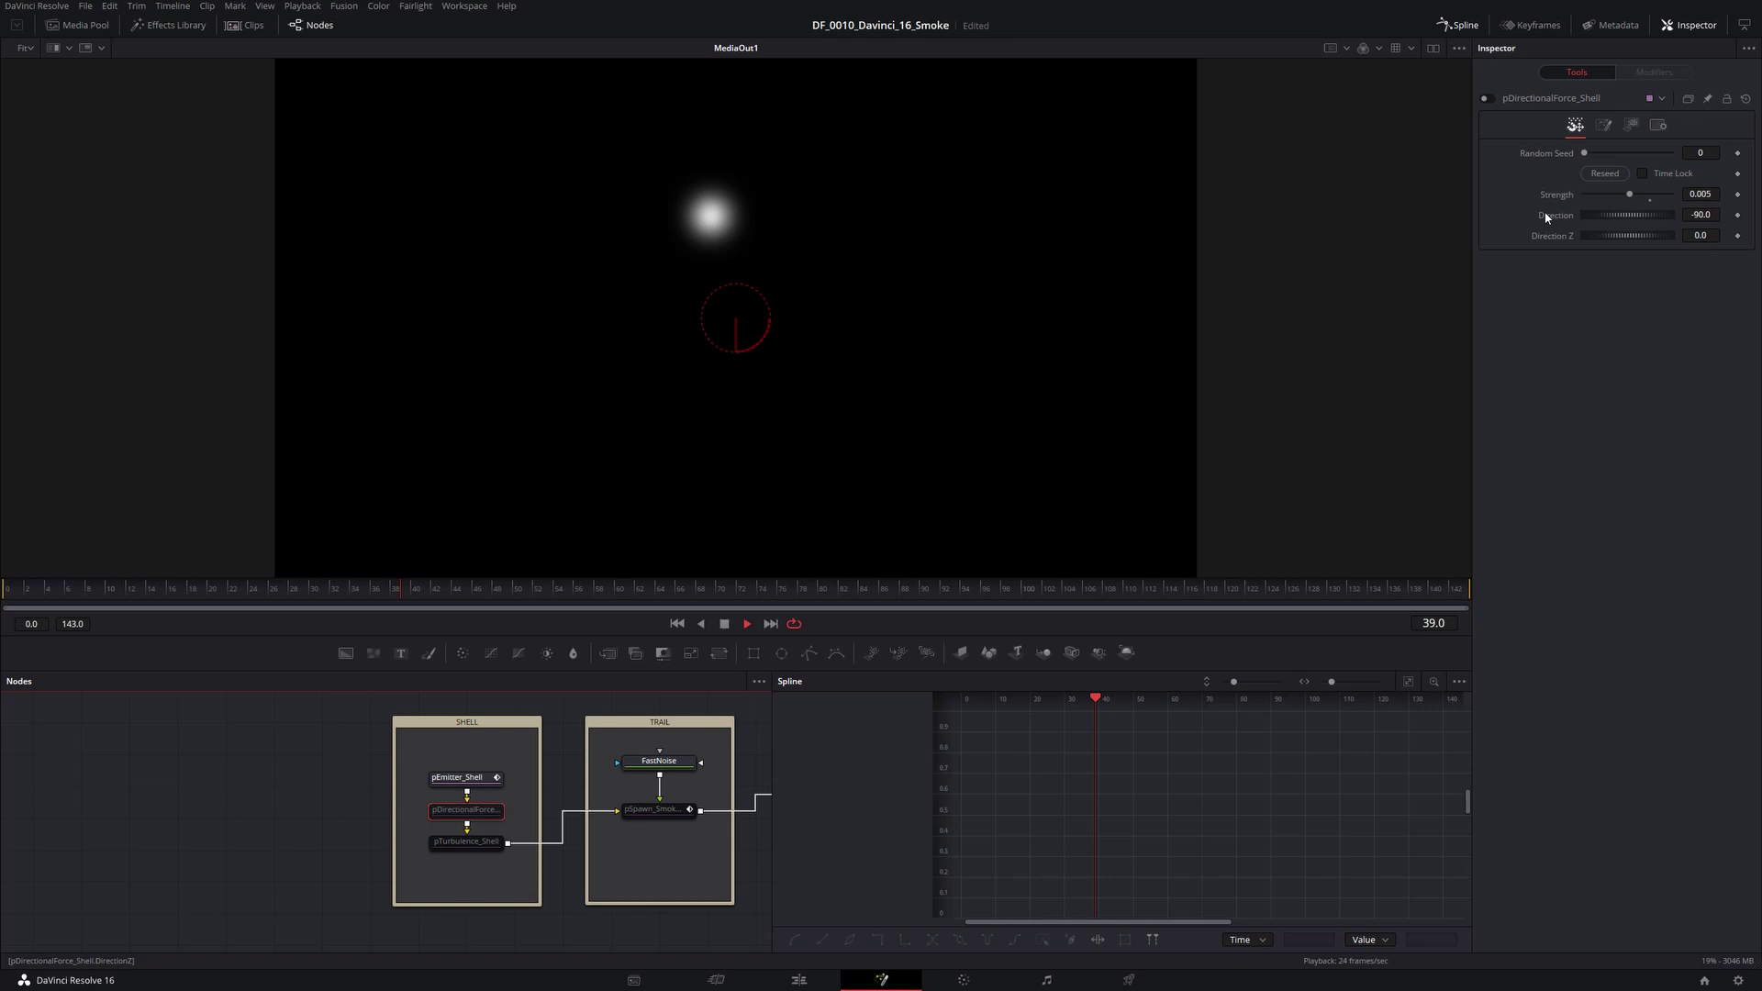
click(1486, 99)
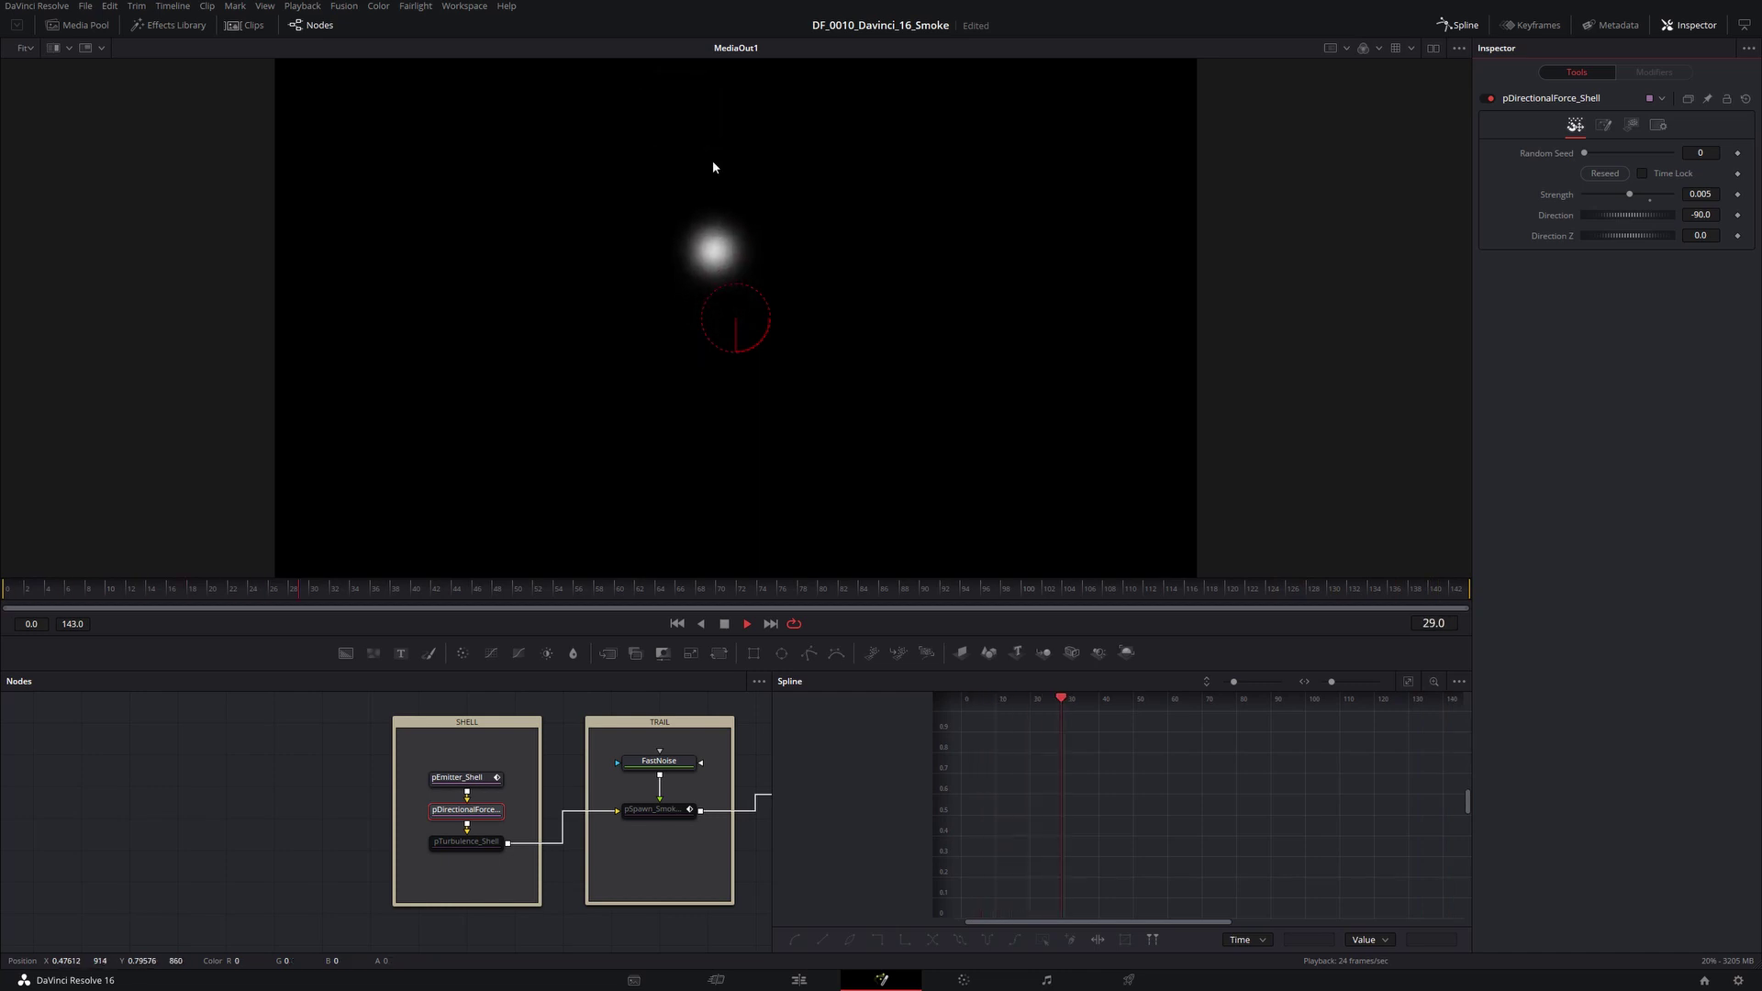
- Examine pDirectionalForce_Shell's conditions and set options, and return to its strength and direction controls
click(1605, 128)
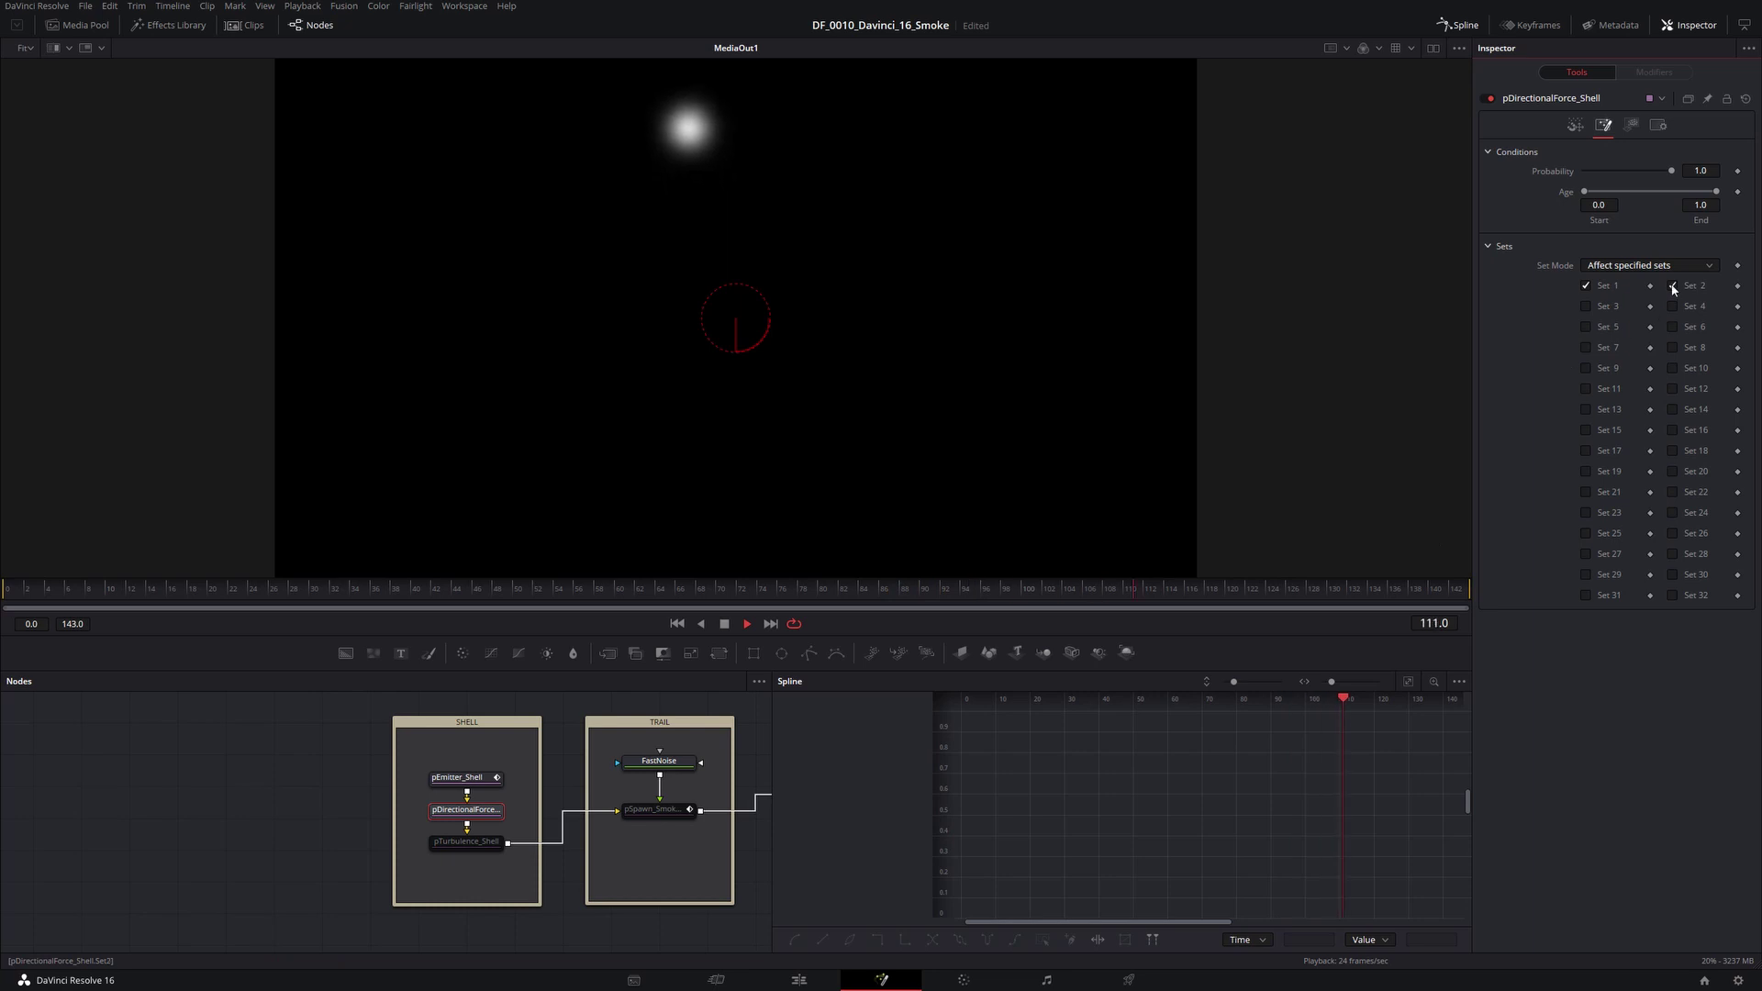
click(1630, 125)
click(1574, 125)
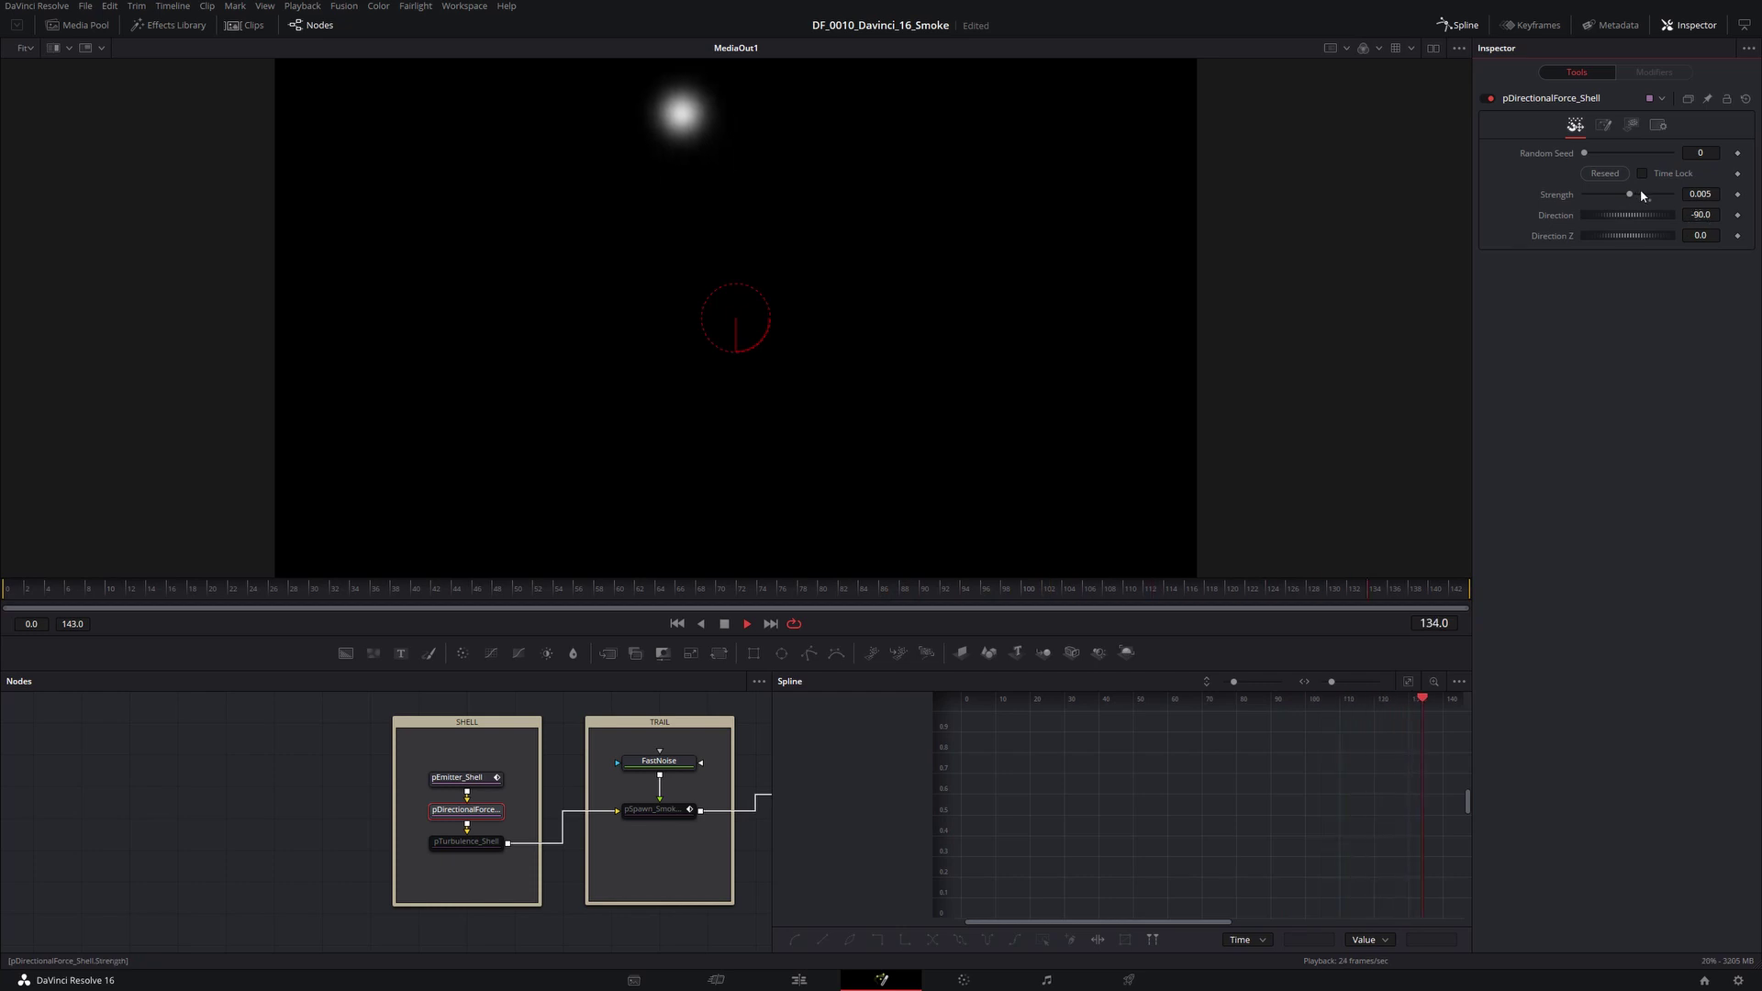
- Enable the pTurbulence_Shell and pSpawn_Smoke_Trail nodes and play back the smoke trail
click(456, 841)
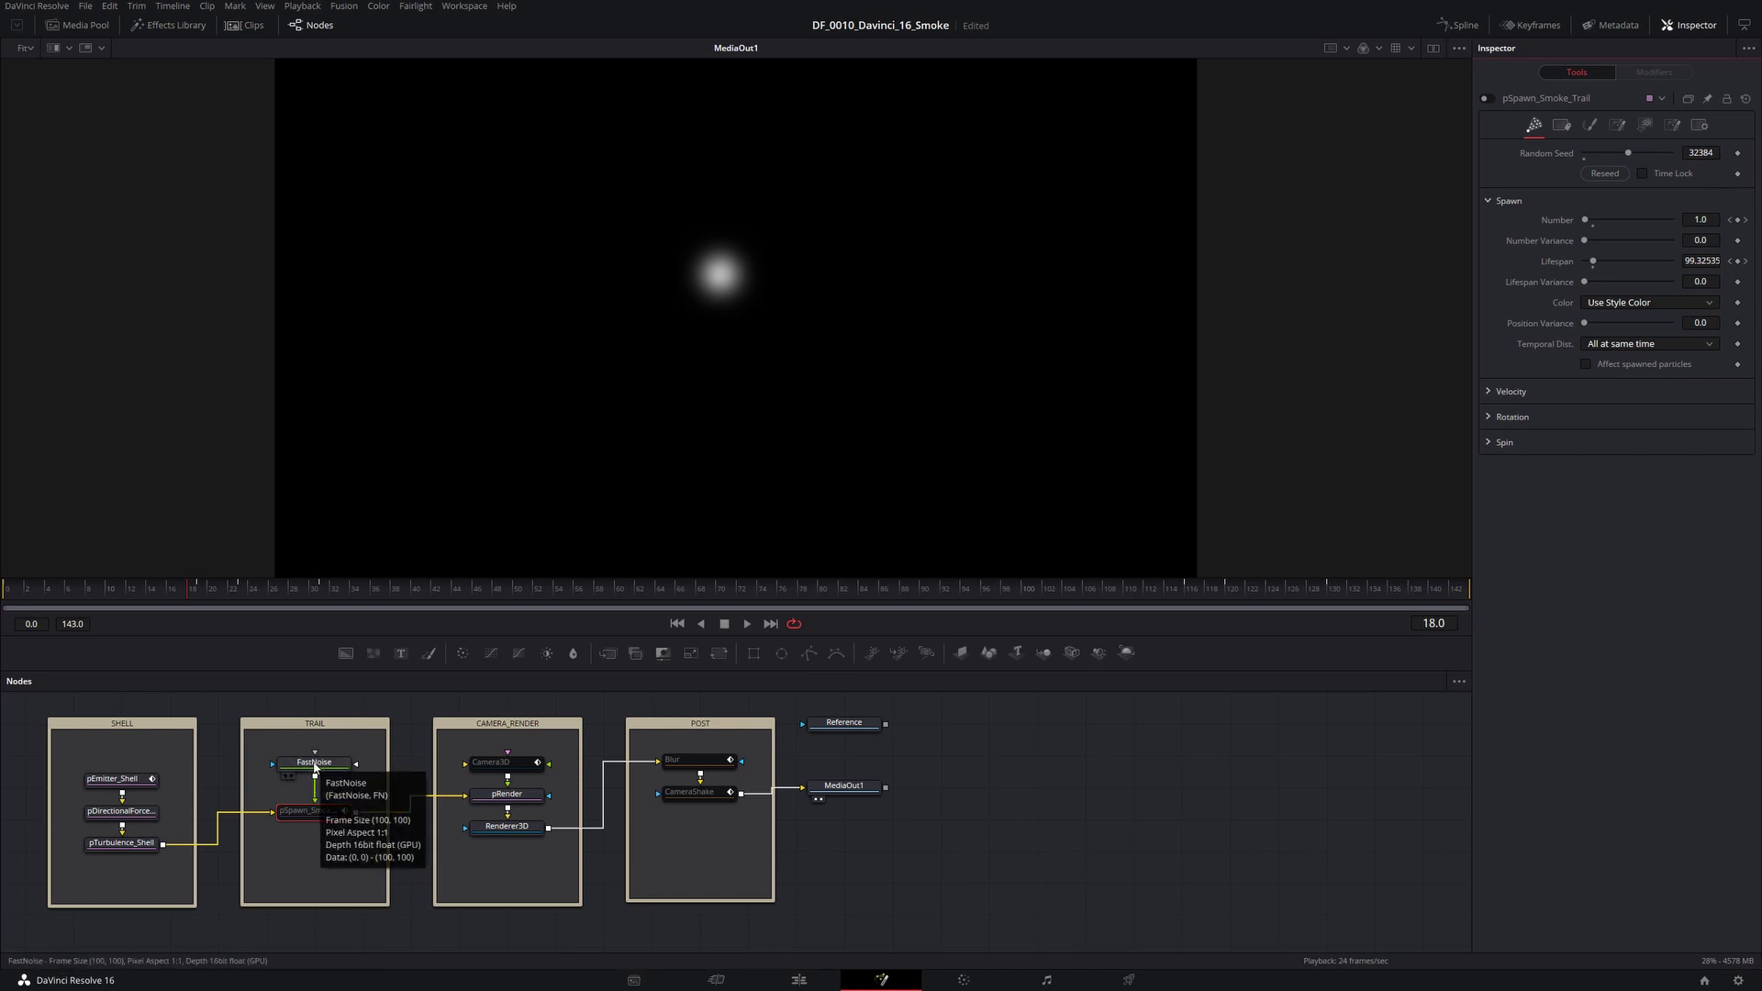
key(space)
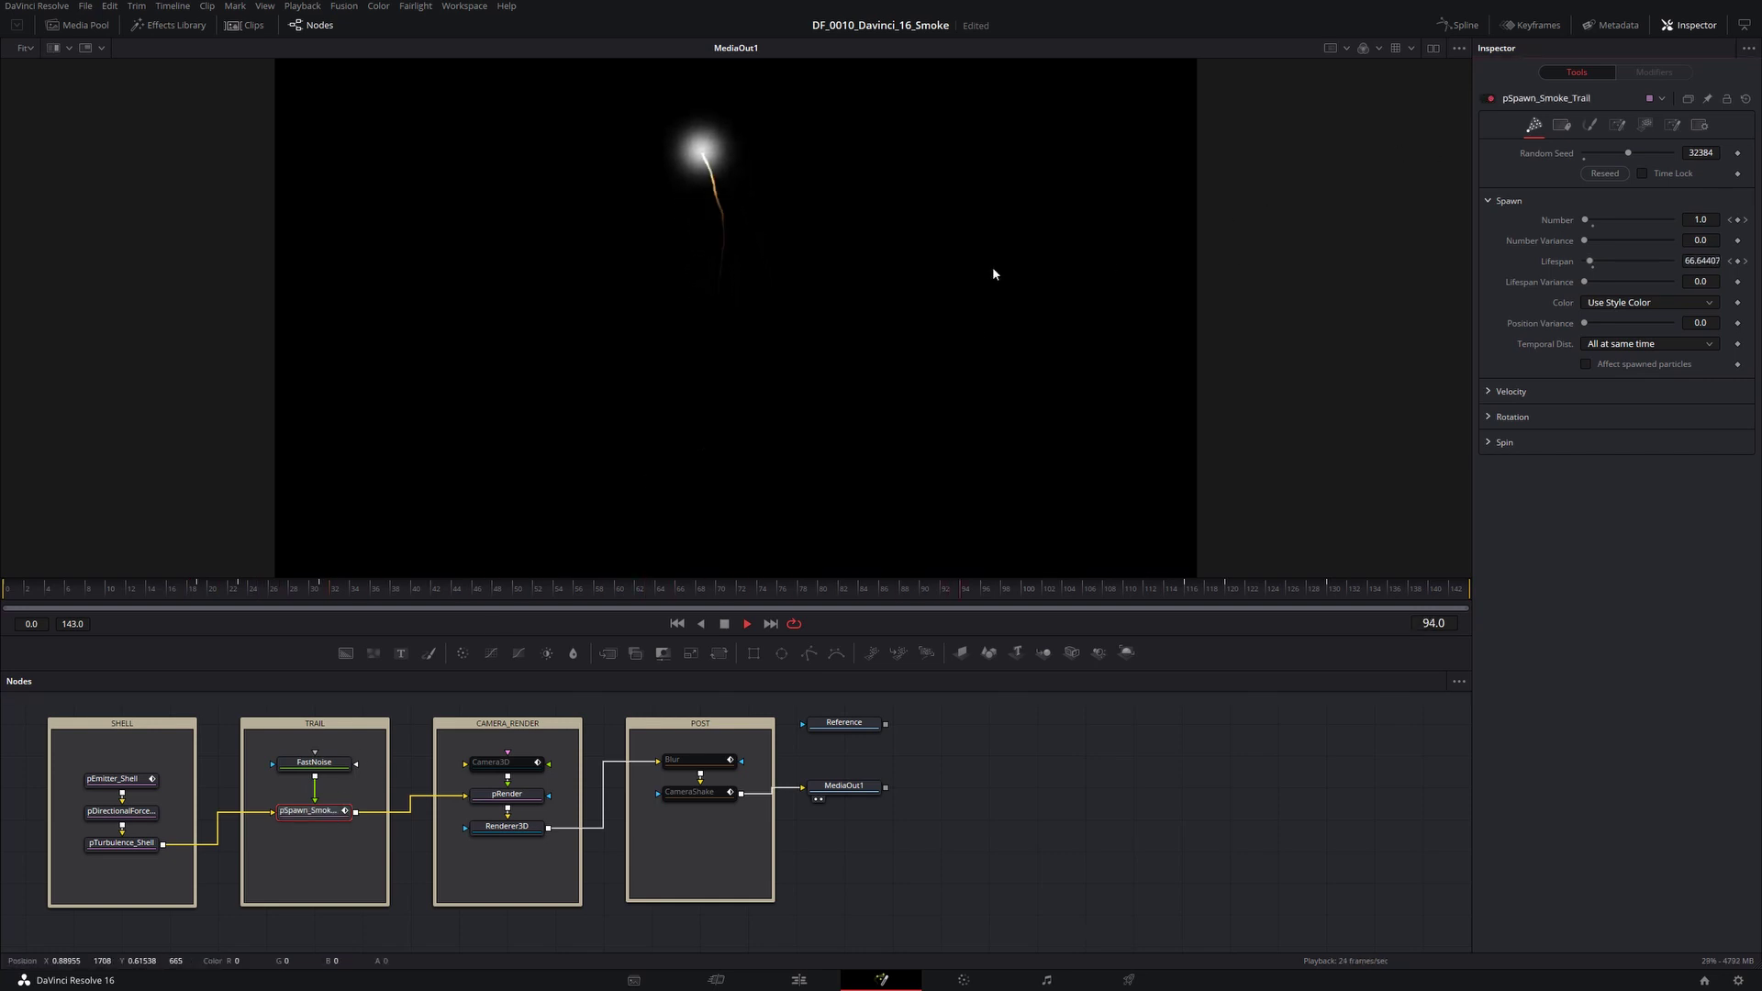
- Set the particle Size of pEmitter_Shell to 0.0 in its style settings
click(112, 778)
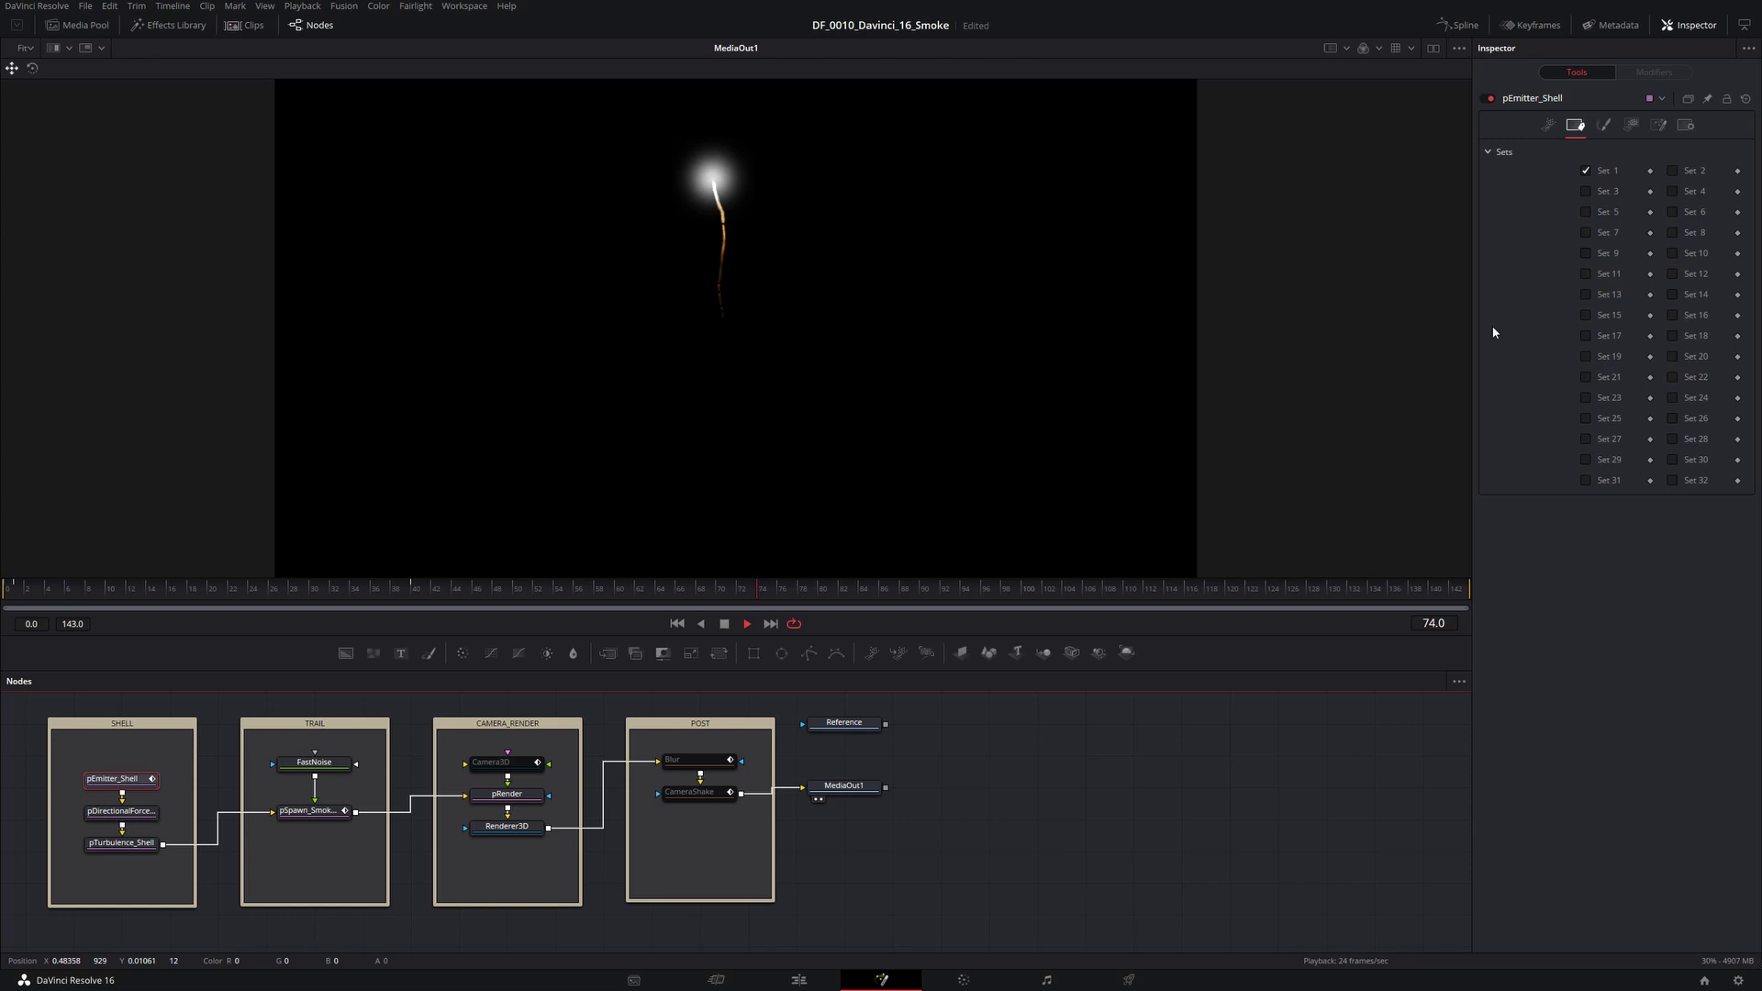
click(1603, 125)
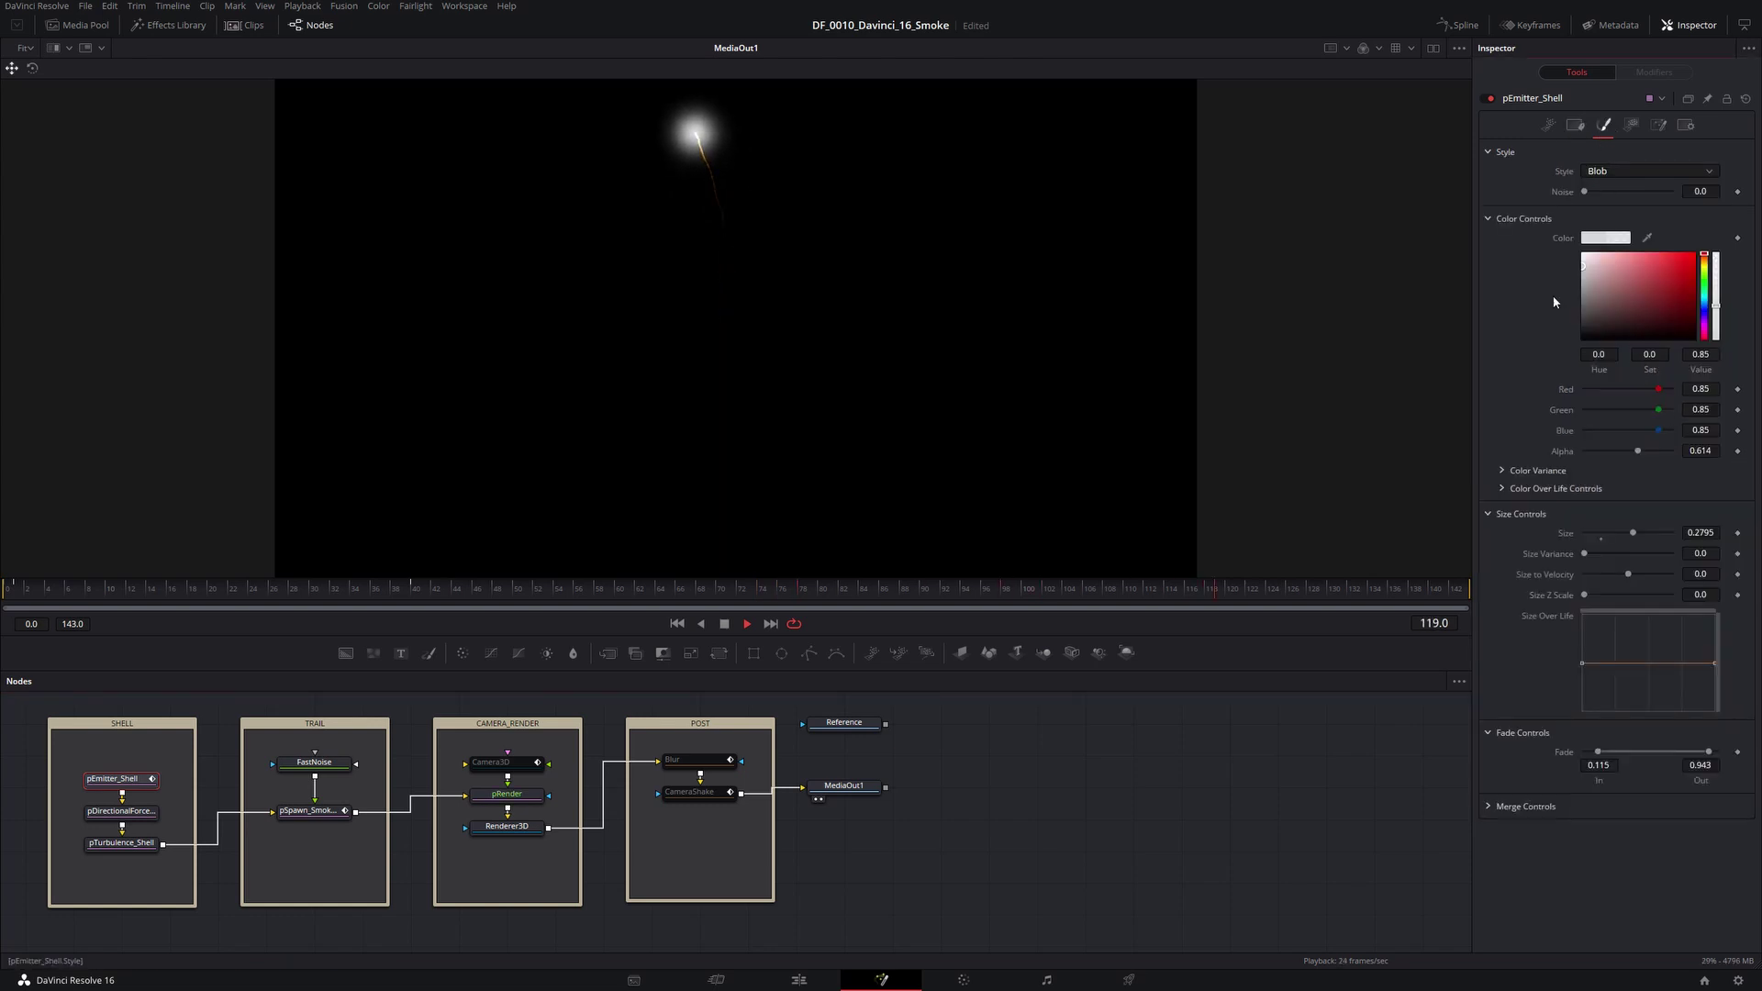
drag(1631, 535, 1527, 540)
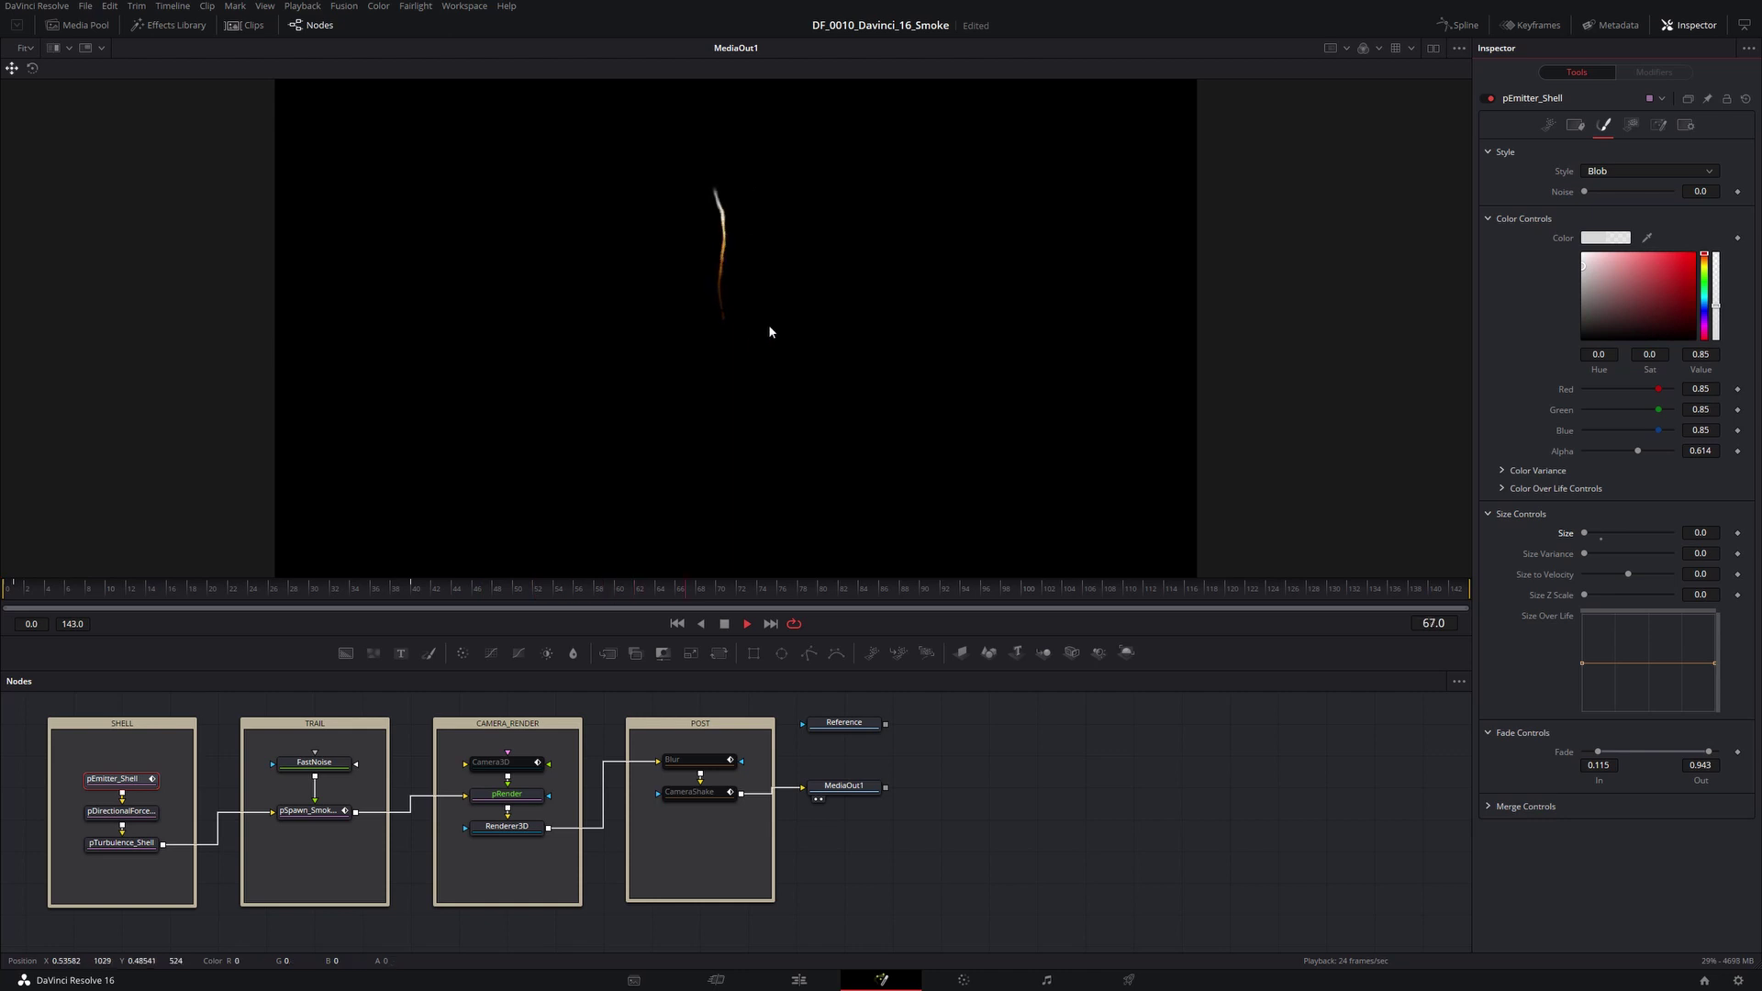
- Inspect the keyframes on pSpawn_Smoke_Trail's Number curve in the spline editor and hide that curve
click(309, 811)
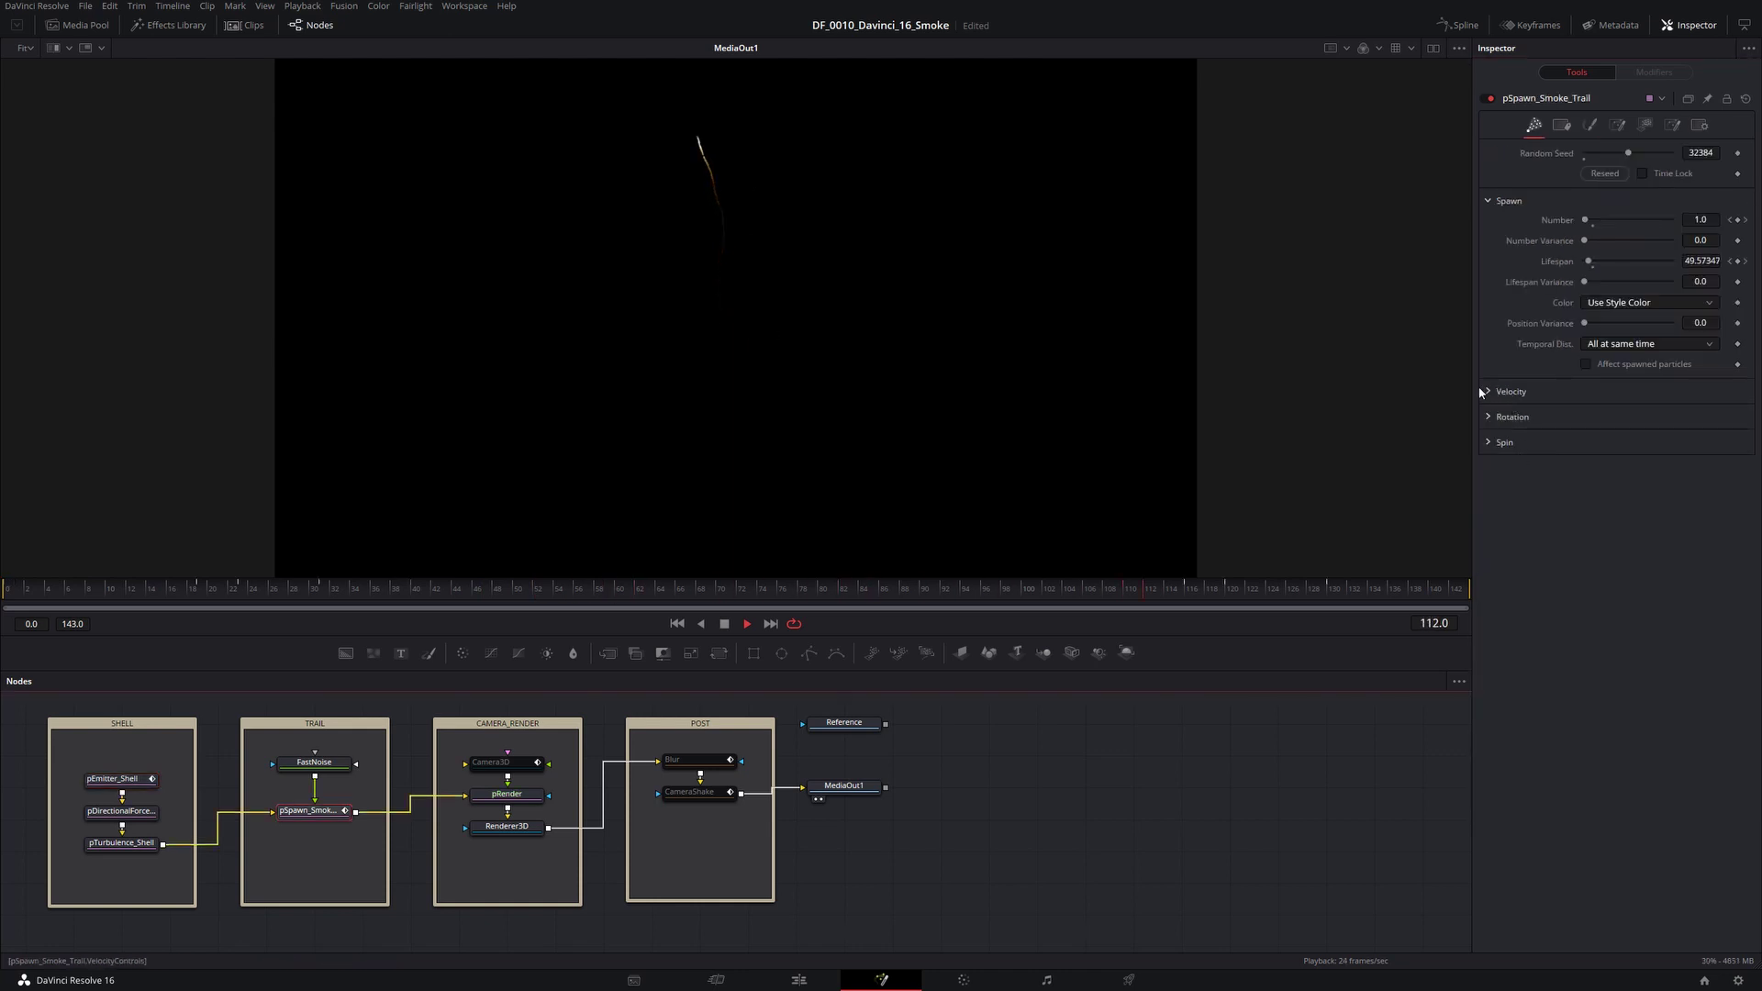
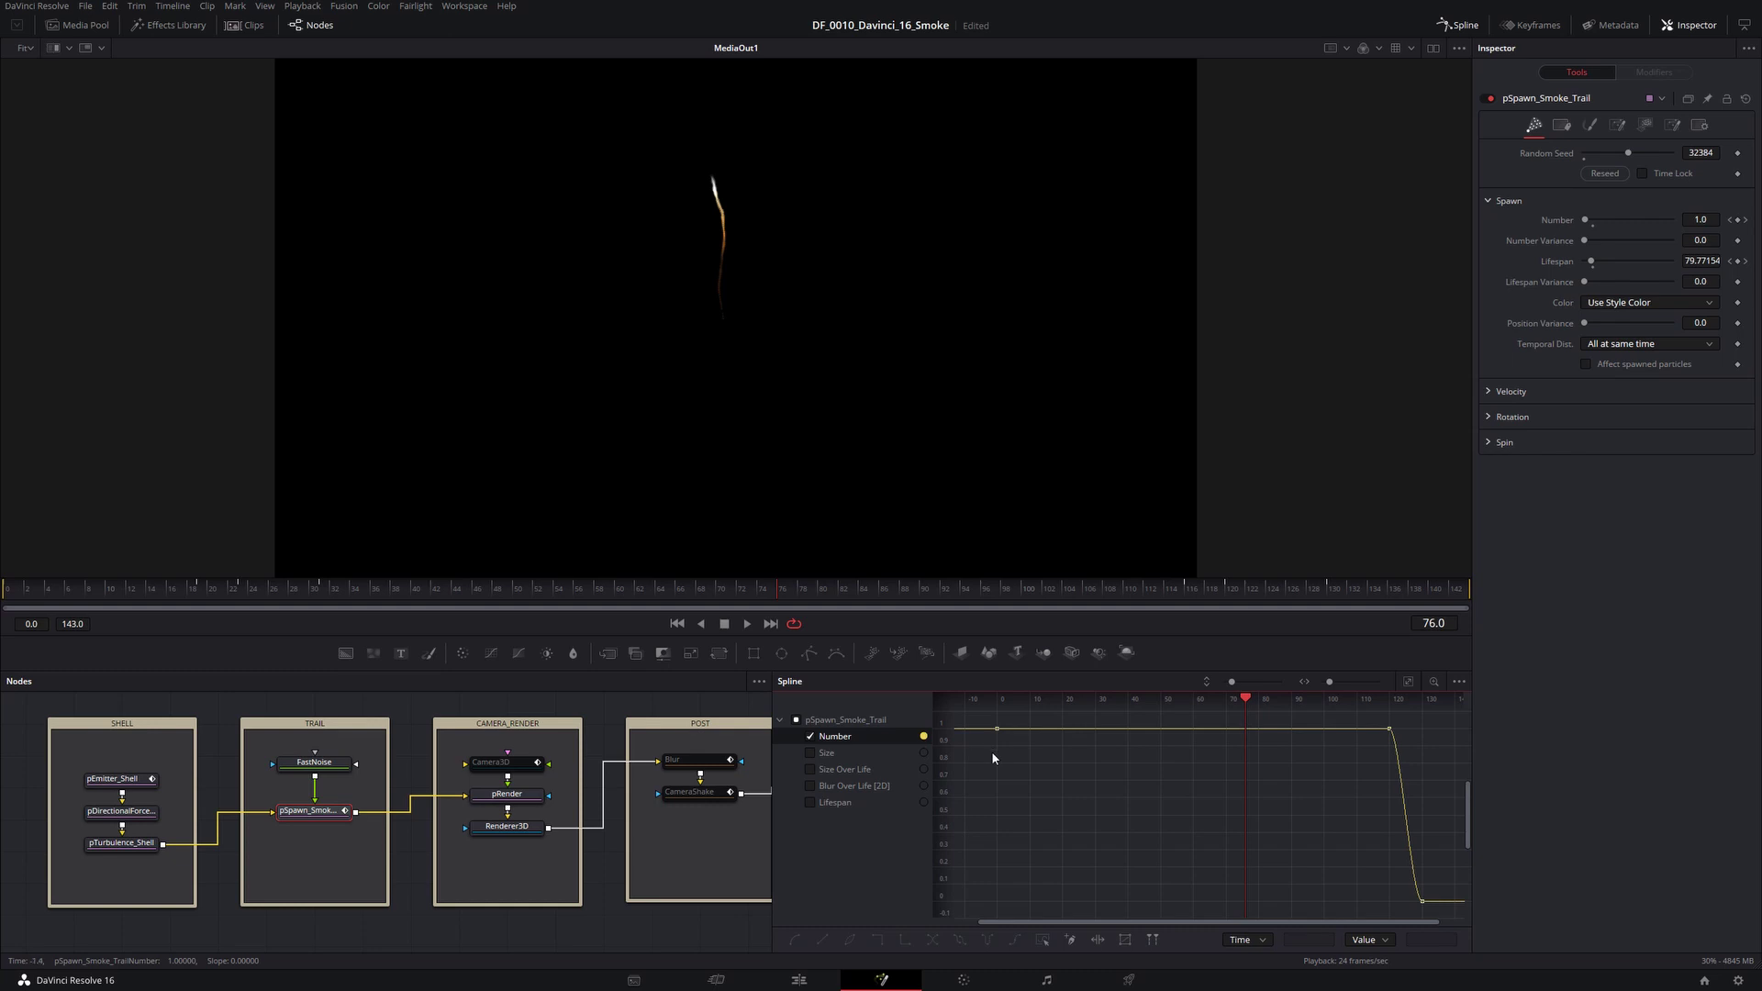
click(997, 728)
ctrl+click(1389, 728)
key(Delete)
click(809, 737)
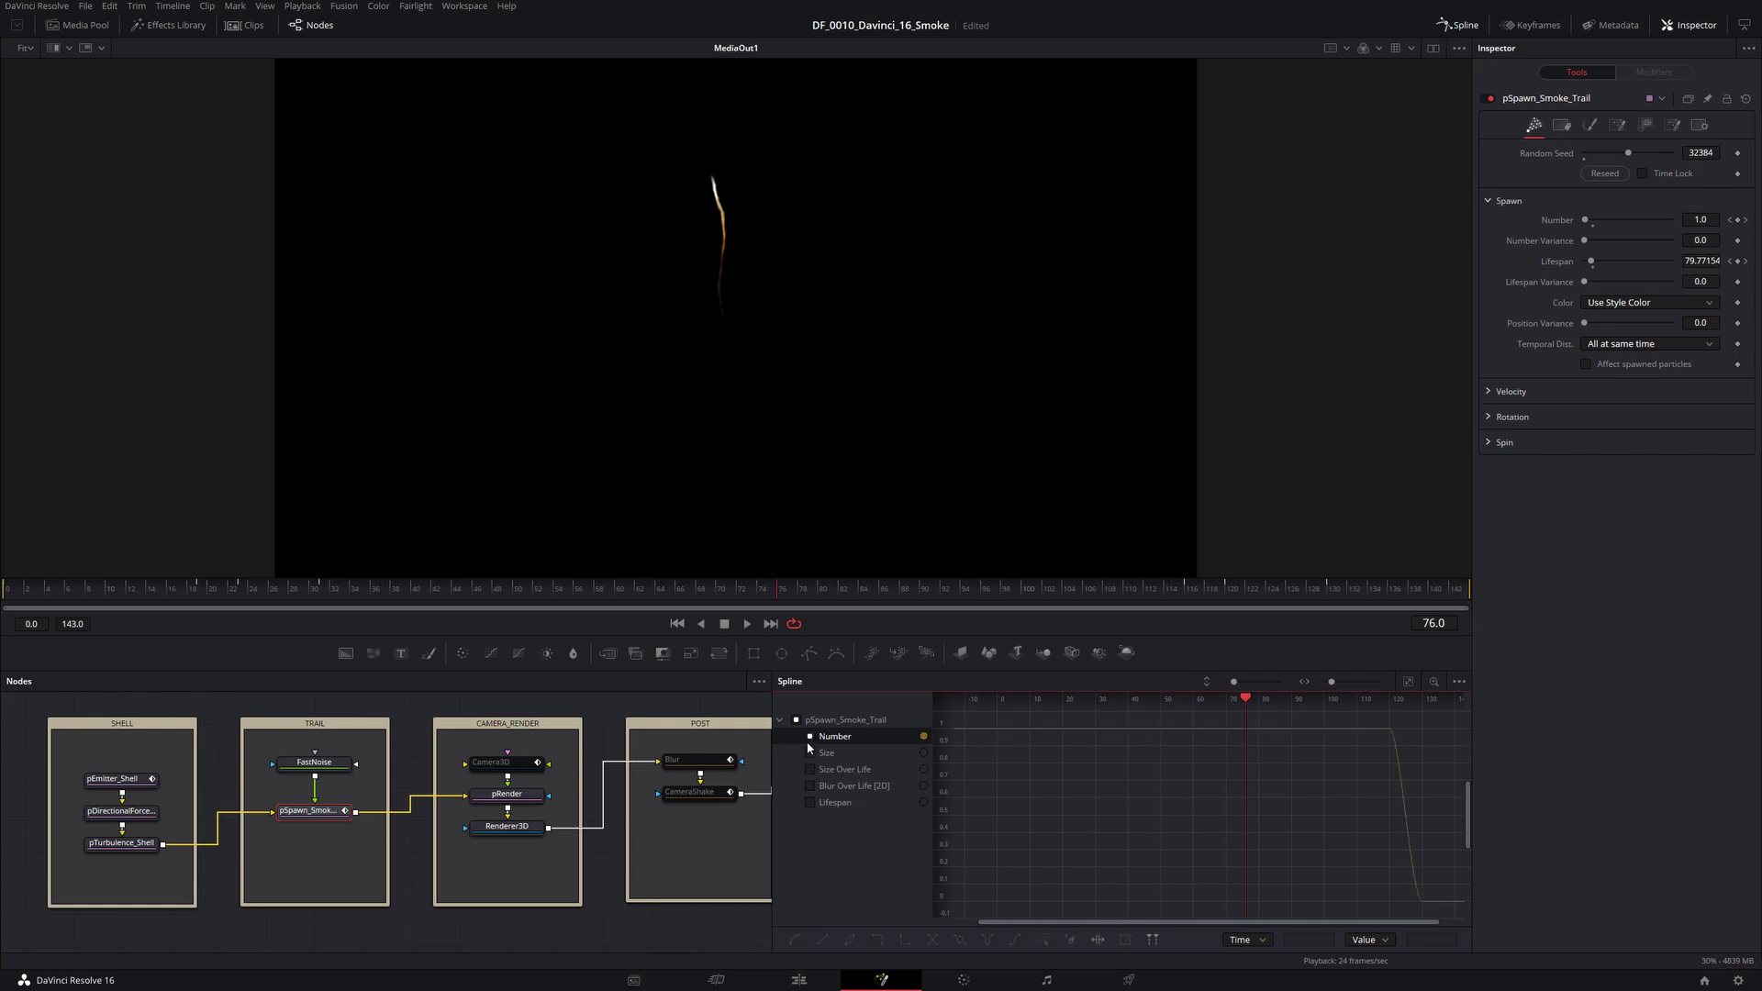
- Display pSpawn_Smoke_Trail's Lifespan curve, fitted to view, and play back the trail
click(809, 803)
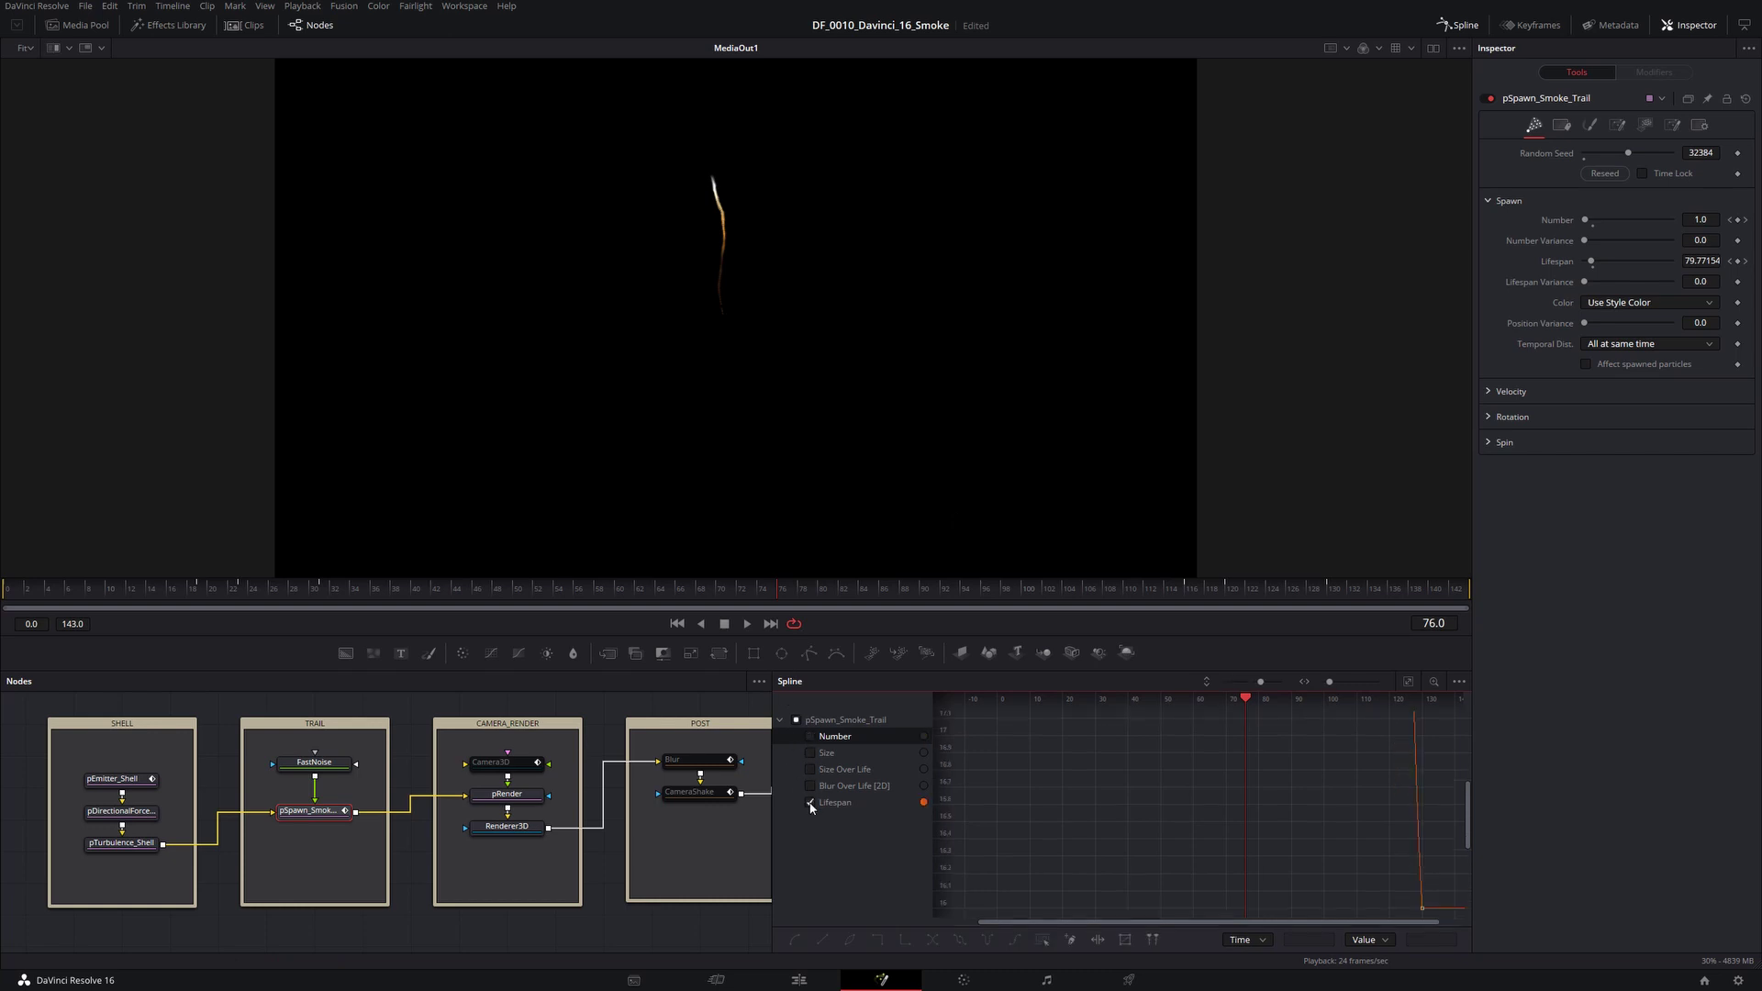
drag(940, 801, 1008, 735)
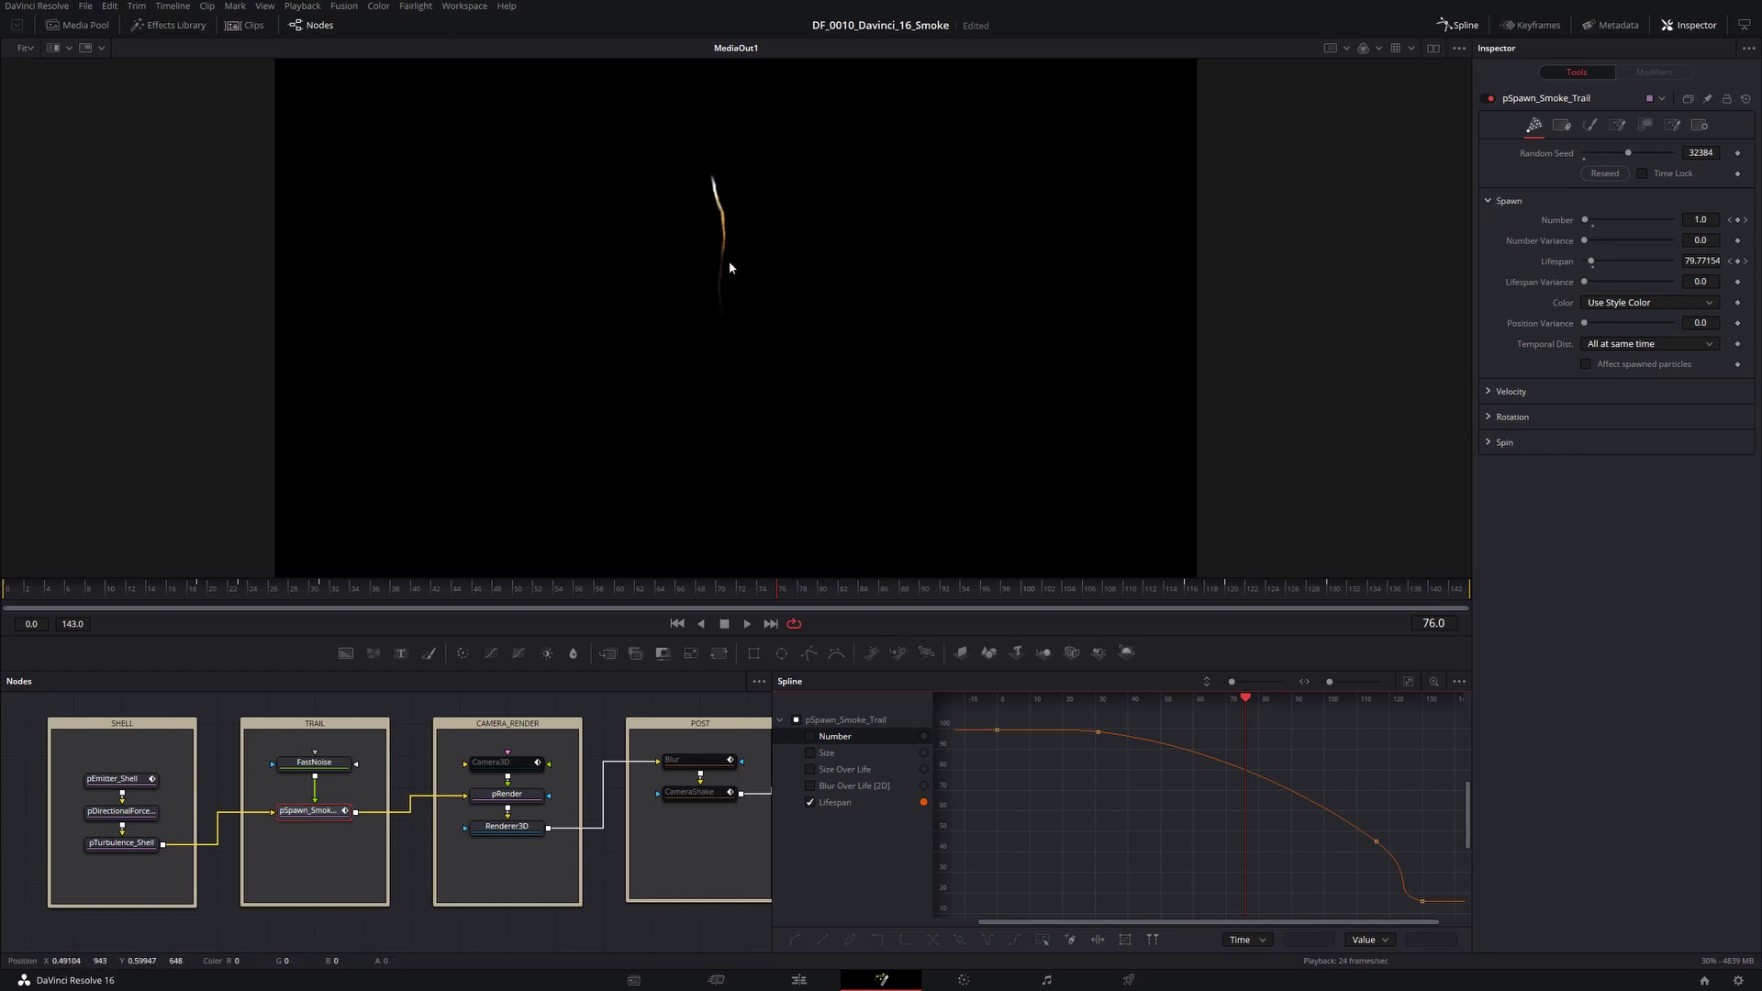
key(space)
- Try replacing the smoke trail's Lifespan animation with a constant value of 197 and undo the change
right_click(1553, 262)
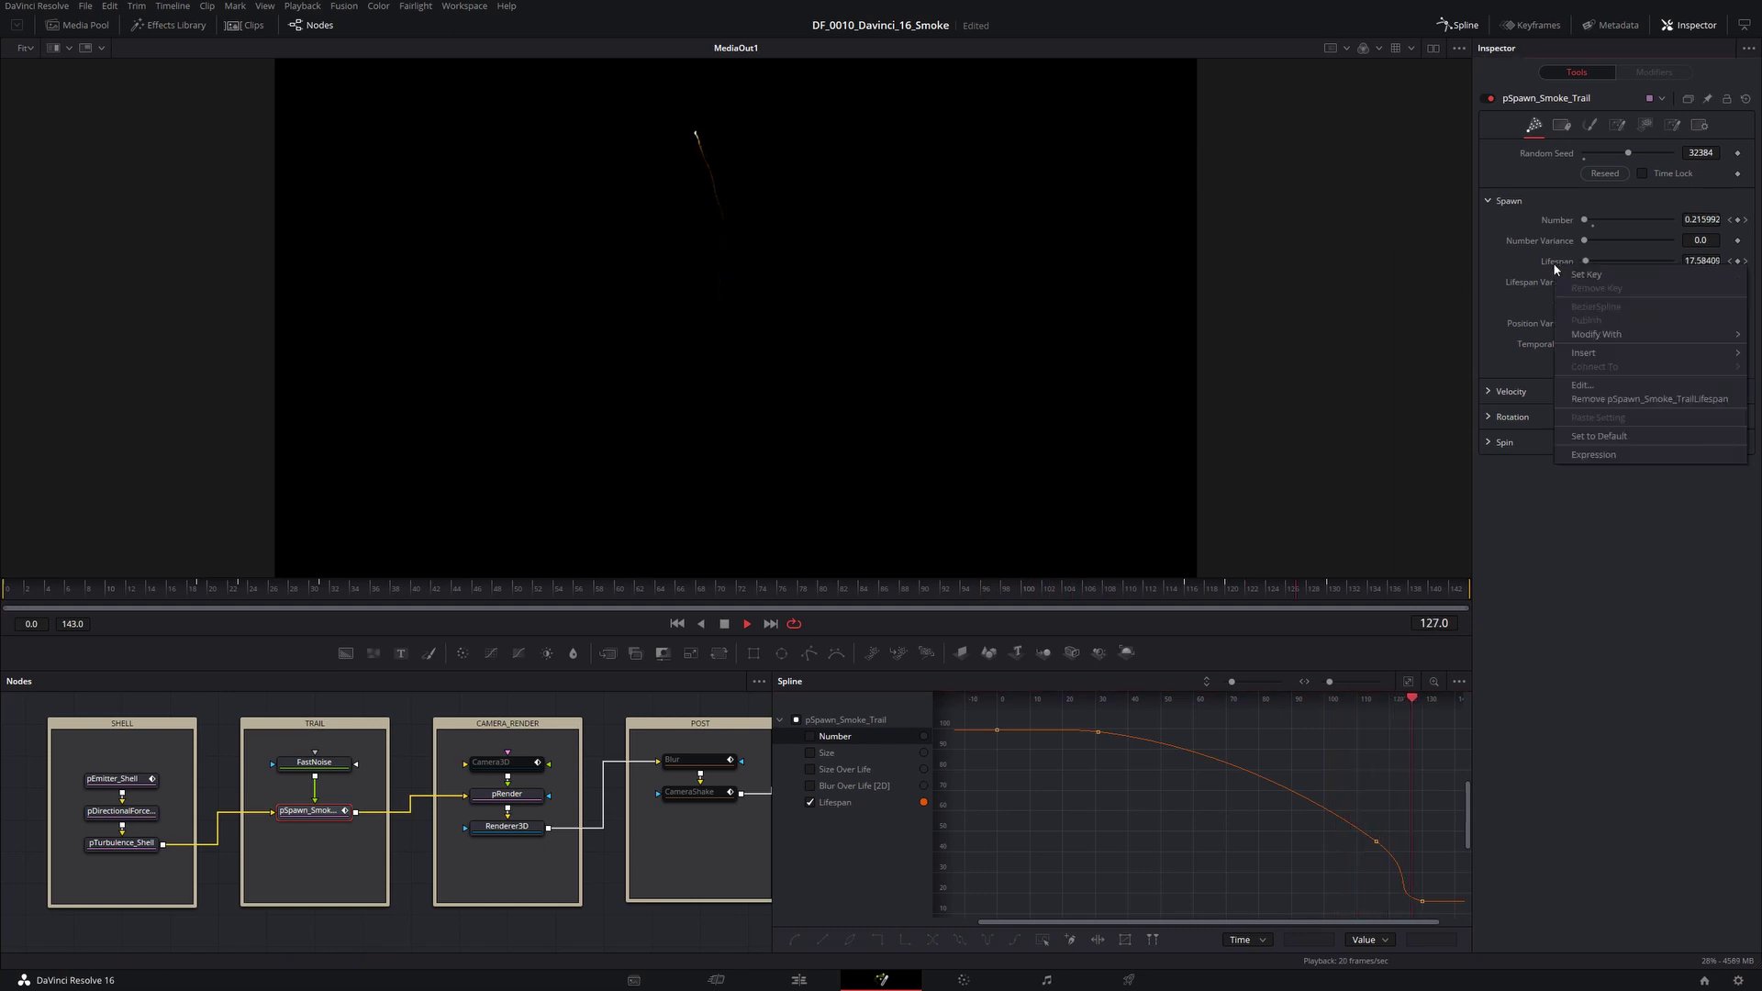
click(1621, 400)
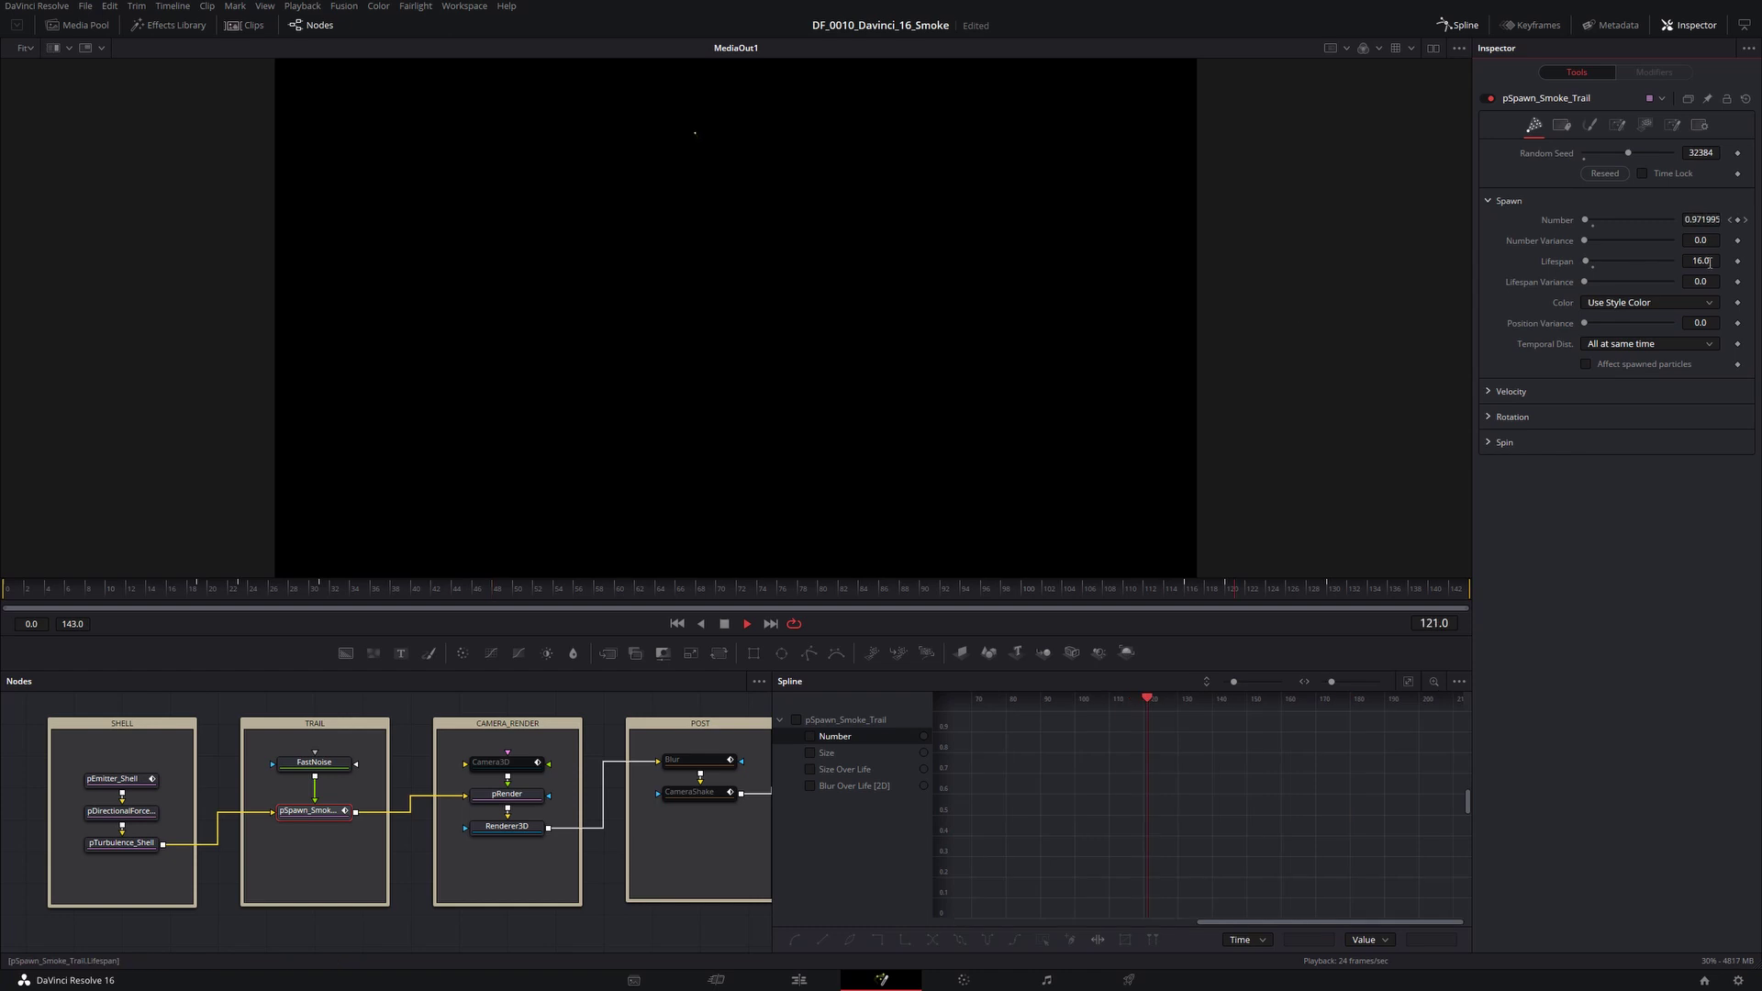
drag(1585, 261, 1597, 264)
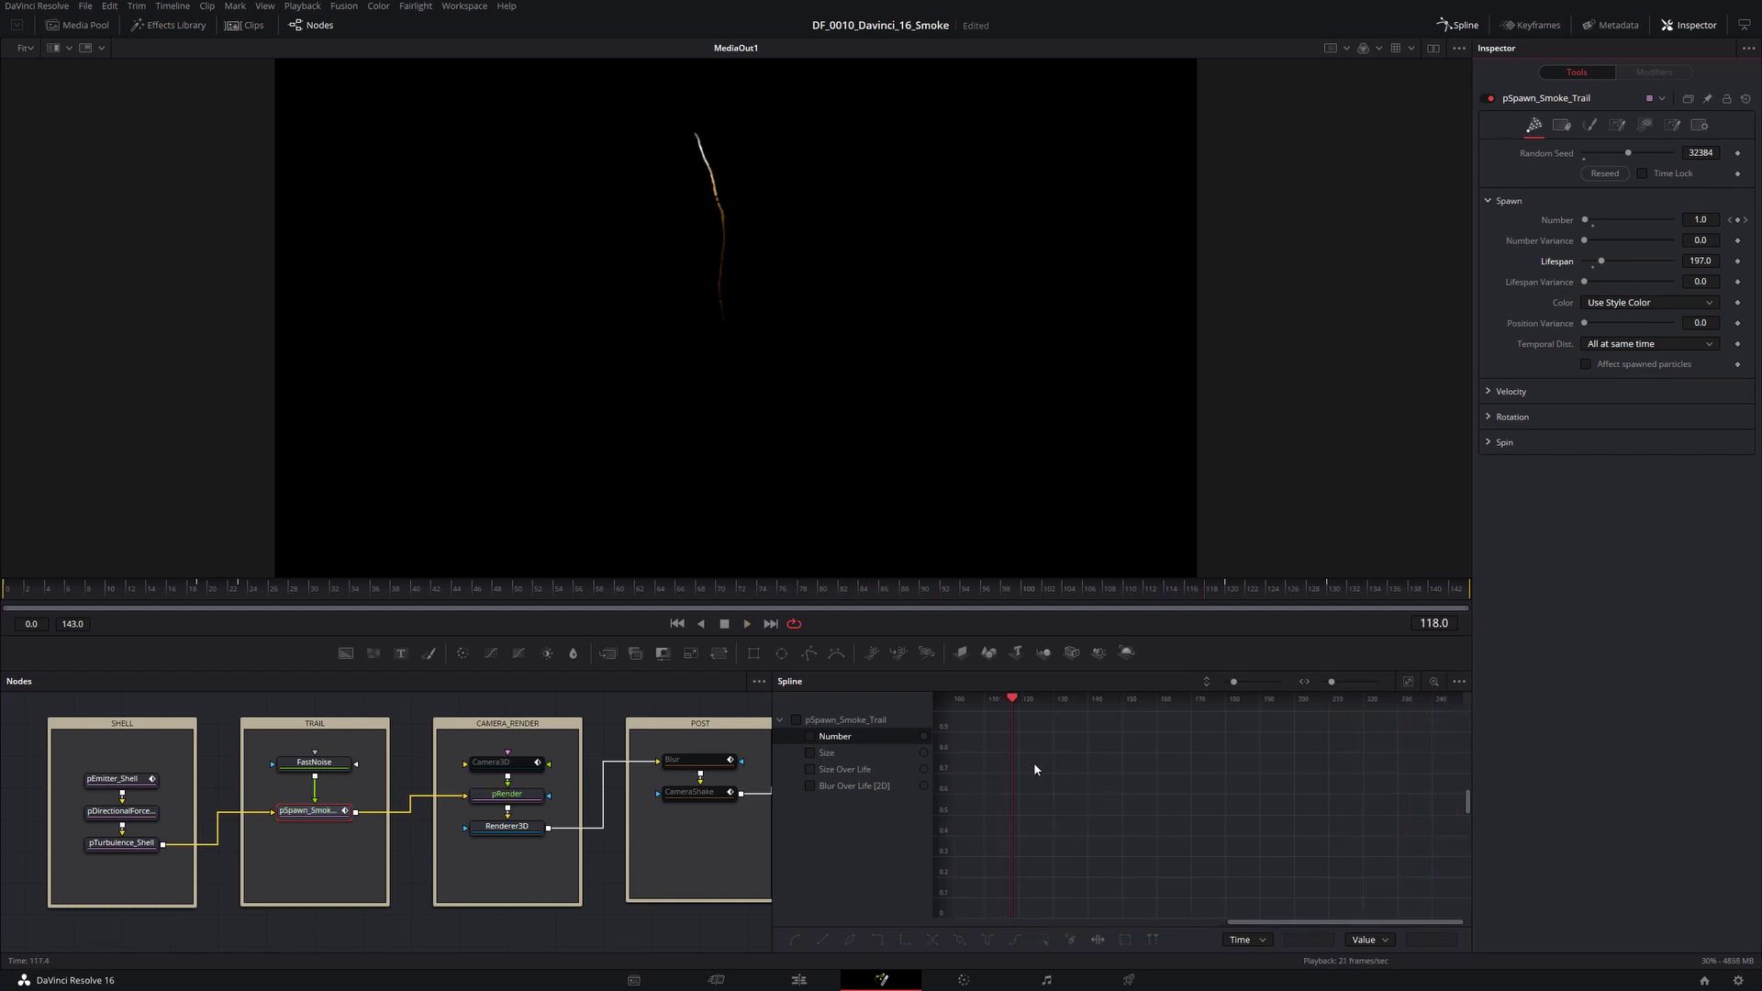
key(ctrl+z)
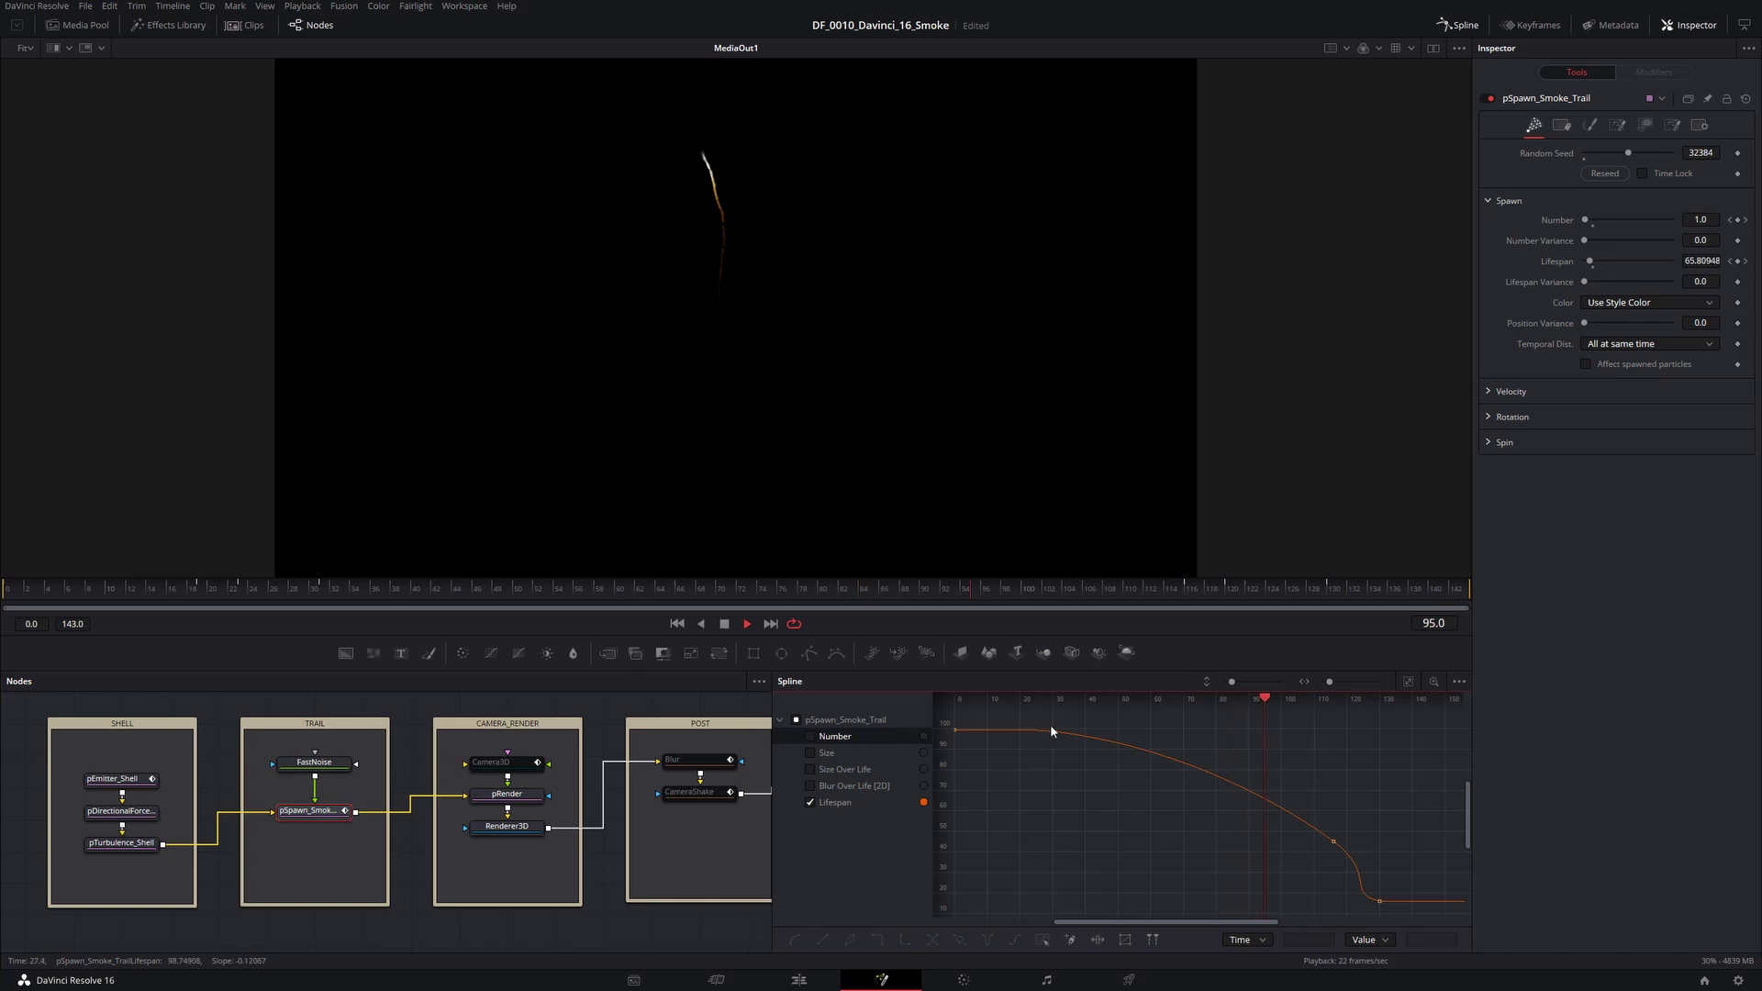
- Show the Sets settings of pSpawn_Smoke_Trail and play back the trail
click(1561, 128)
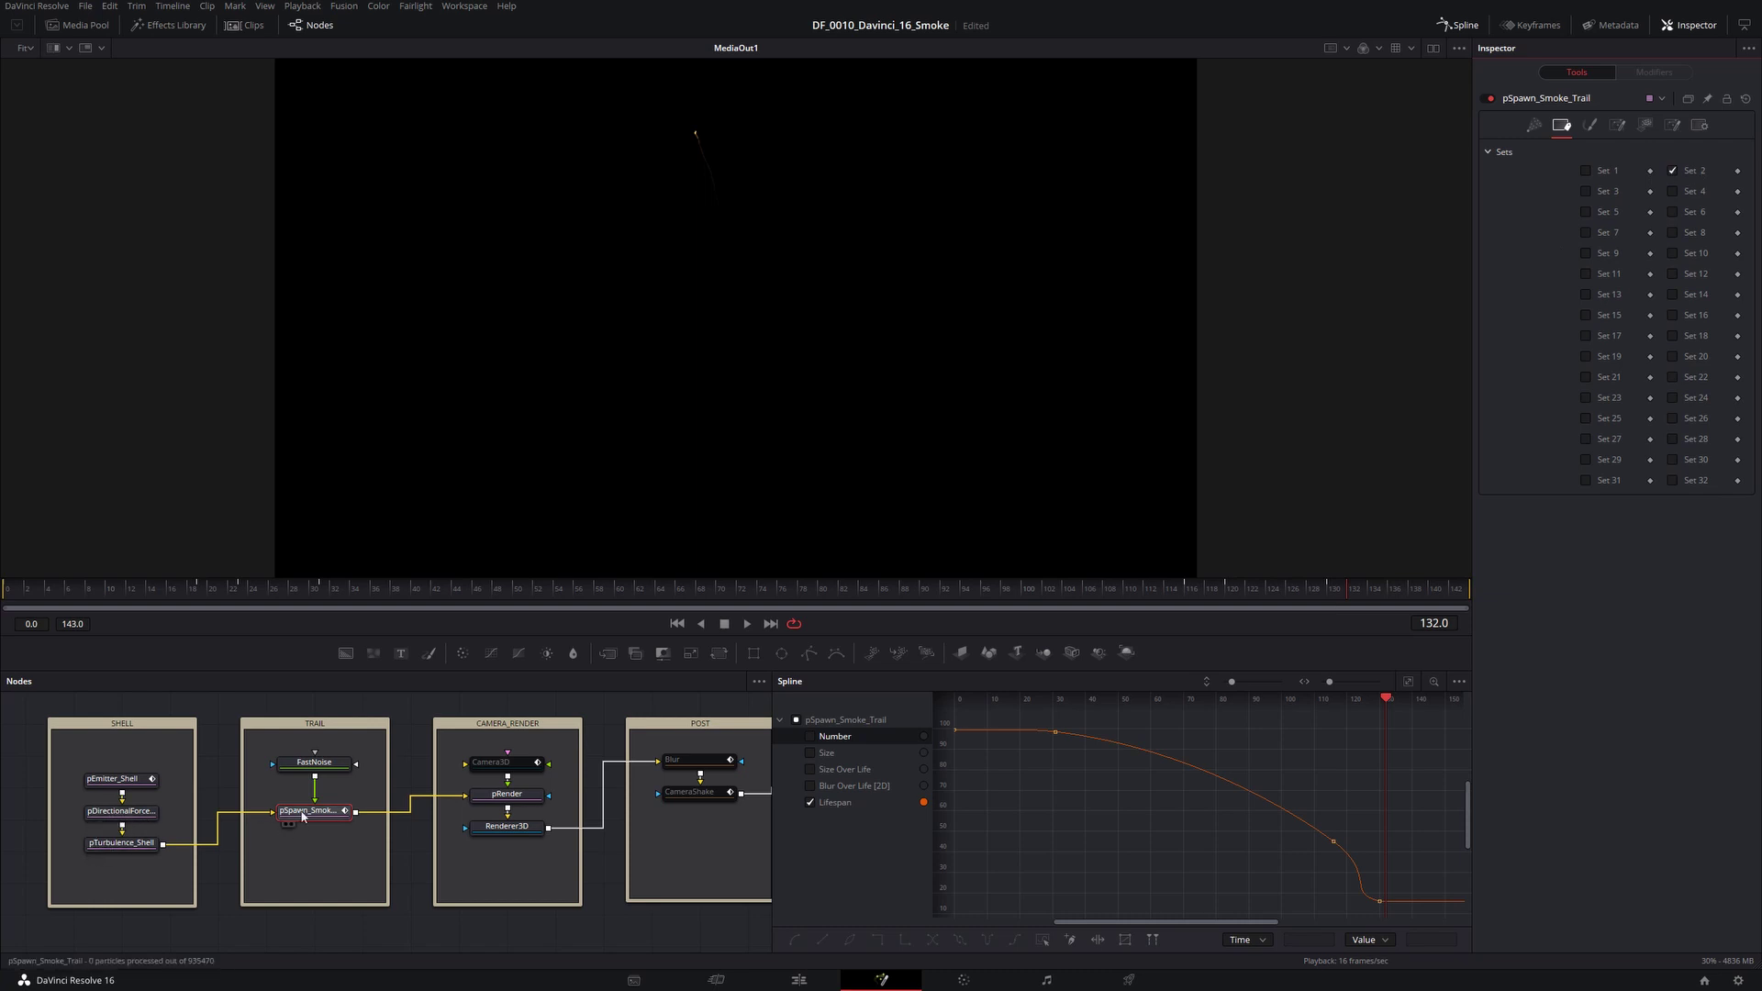
key(space)
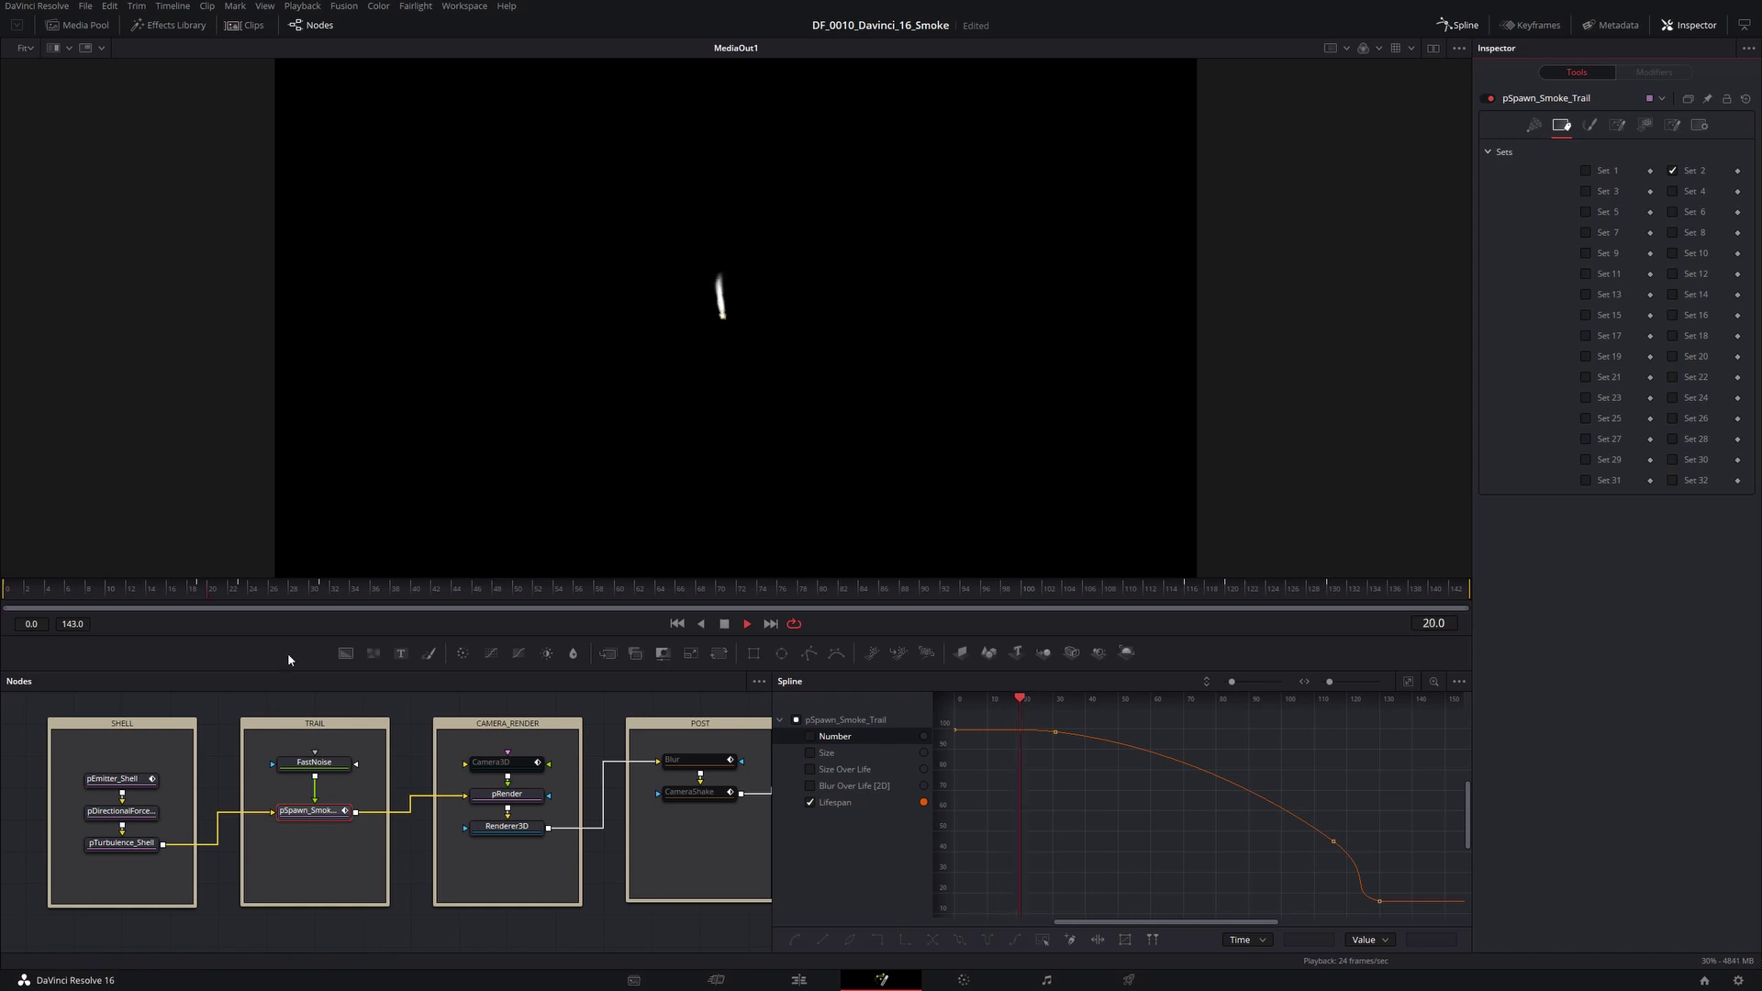
- Toggle Set 2 in pTurbulence_Shell's condition settings and select the pDirectionalForce node in the SHELL group
click(107, 846)
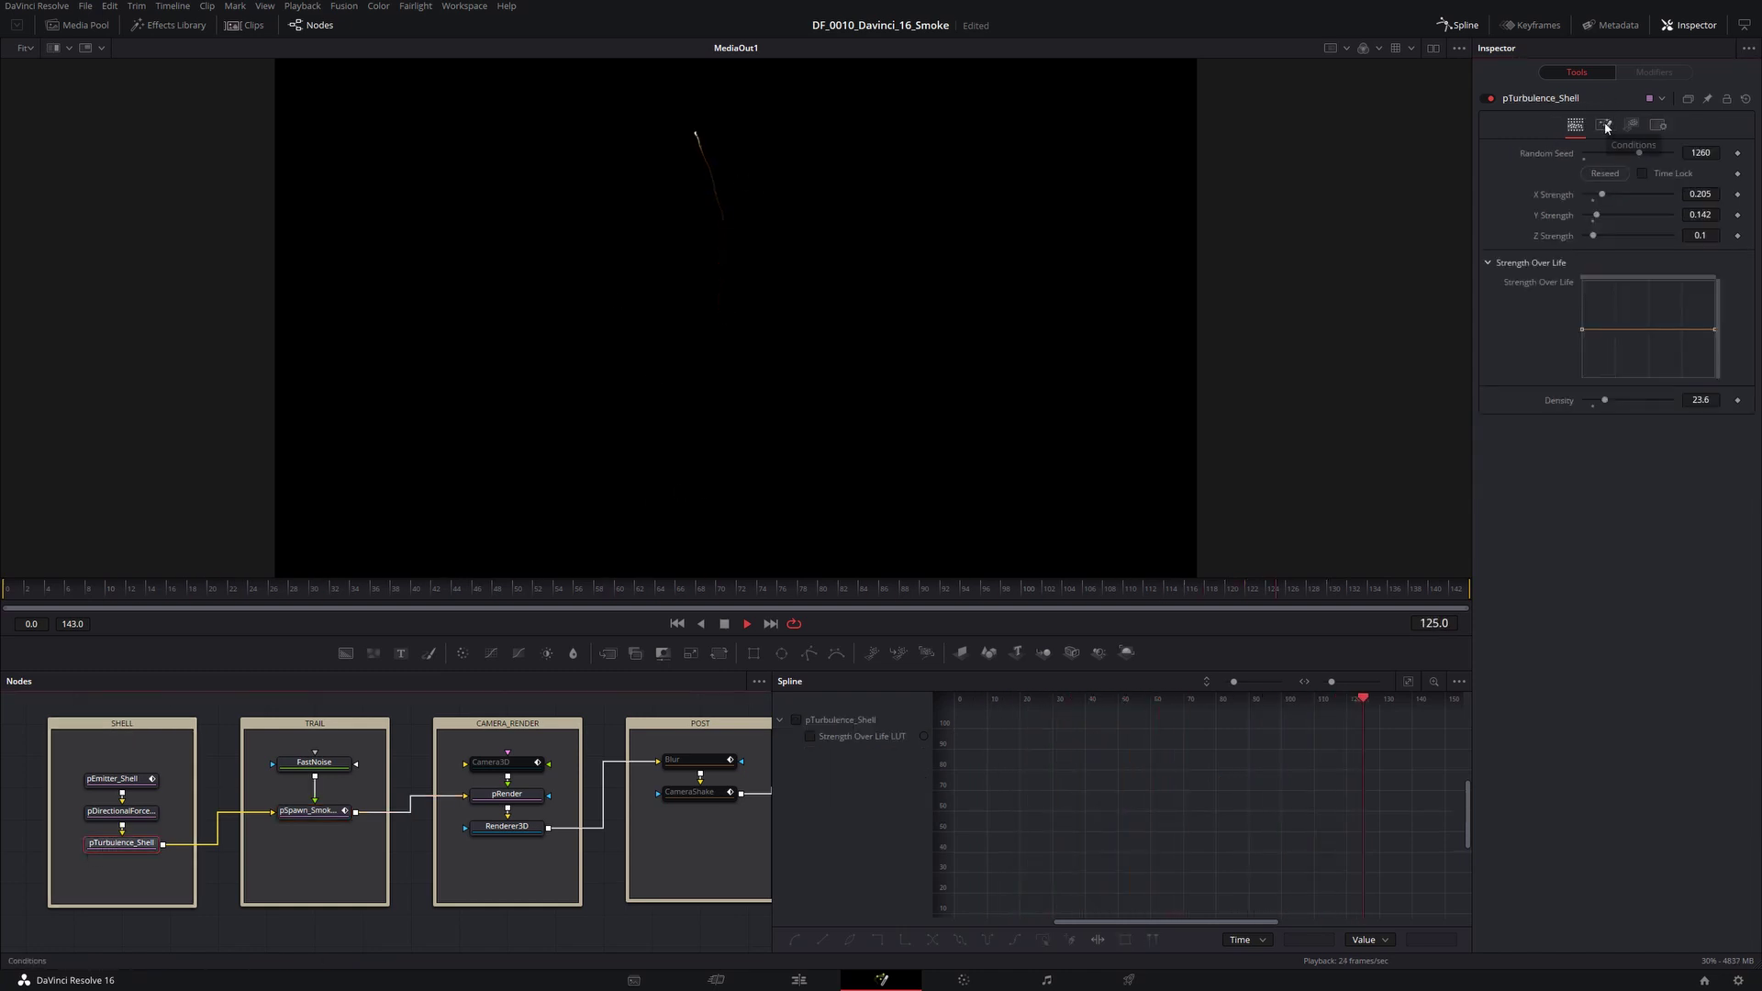
click(1603, 126)
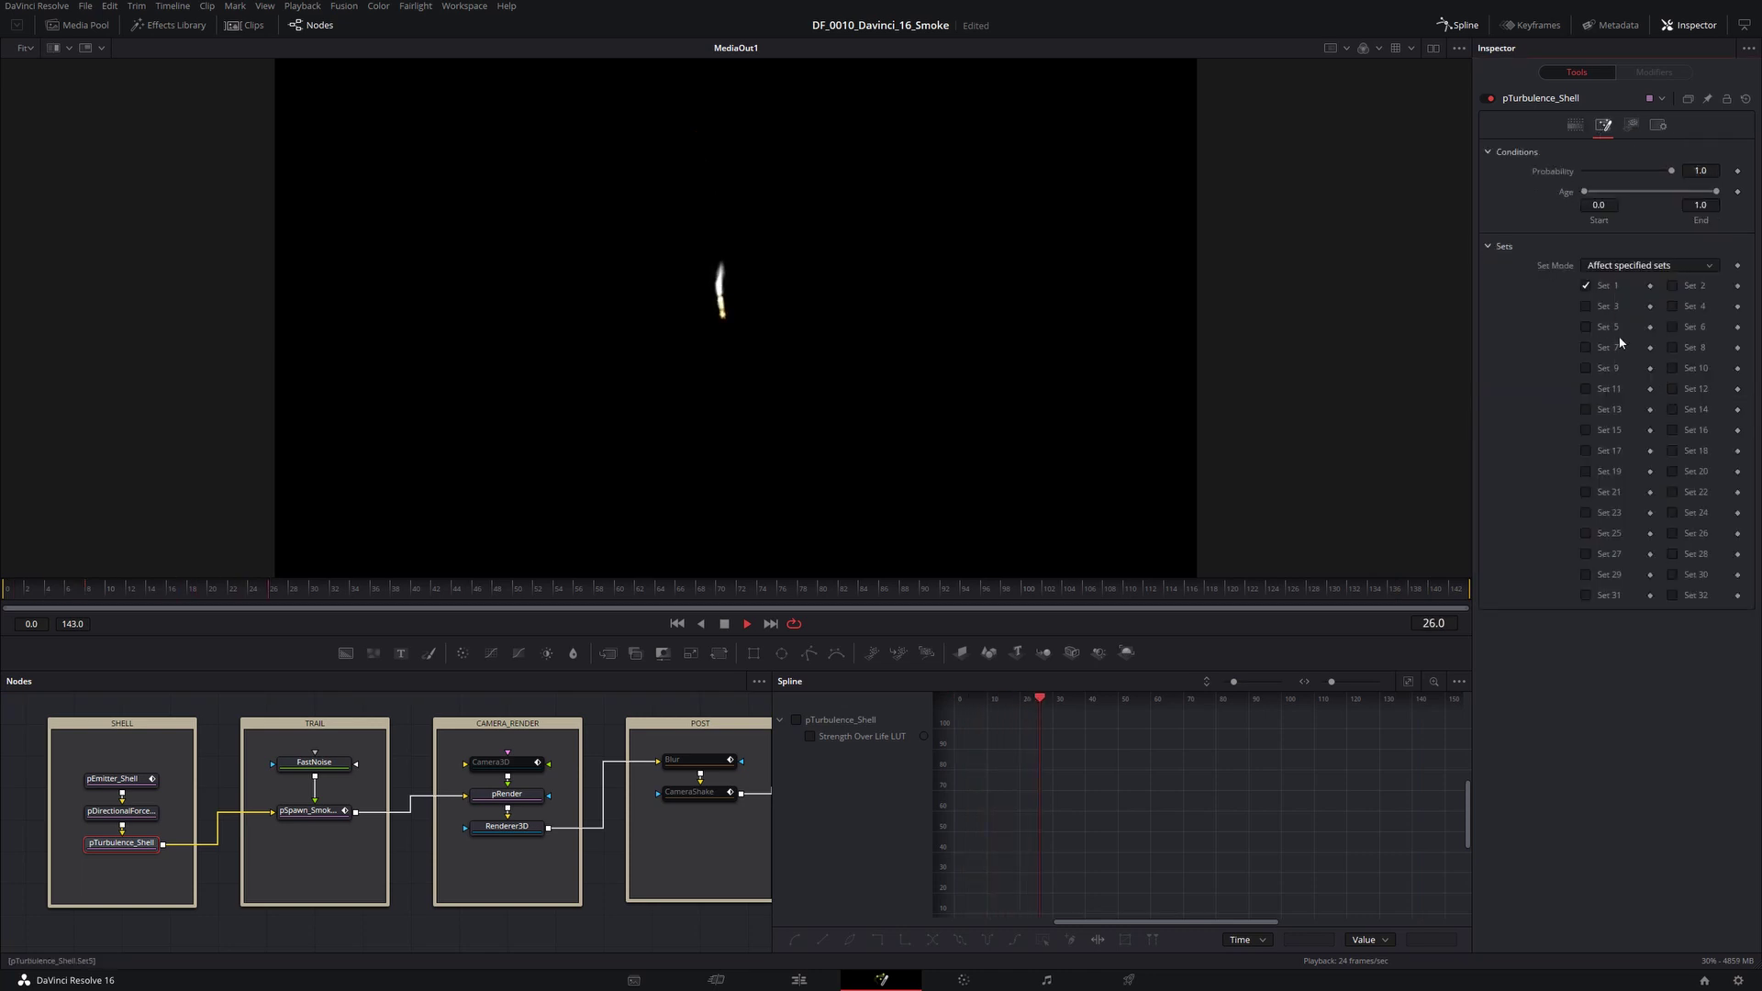
click(1672, 286)
click(129, 812)
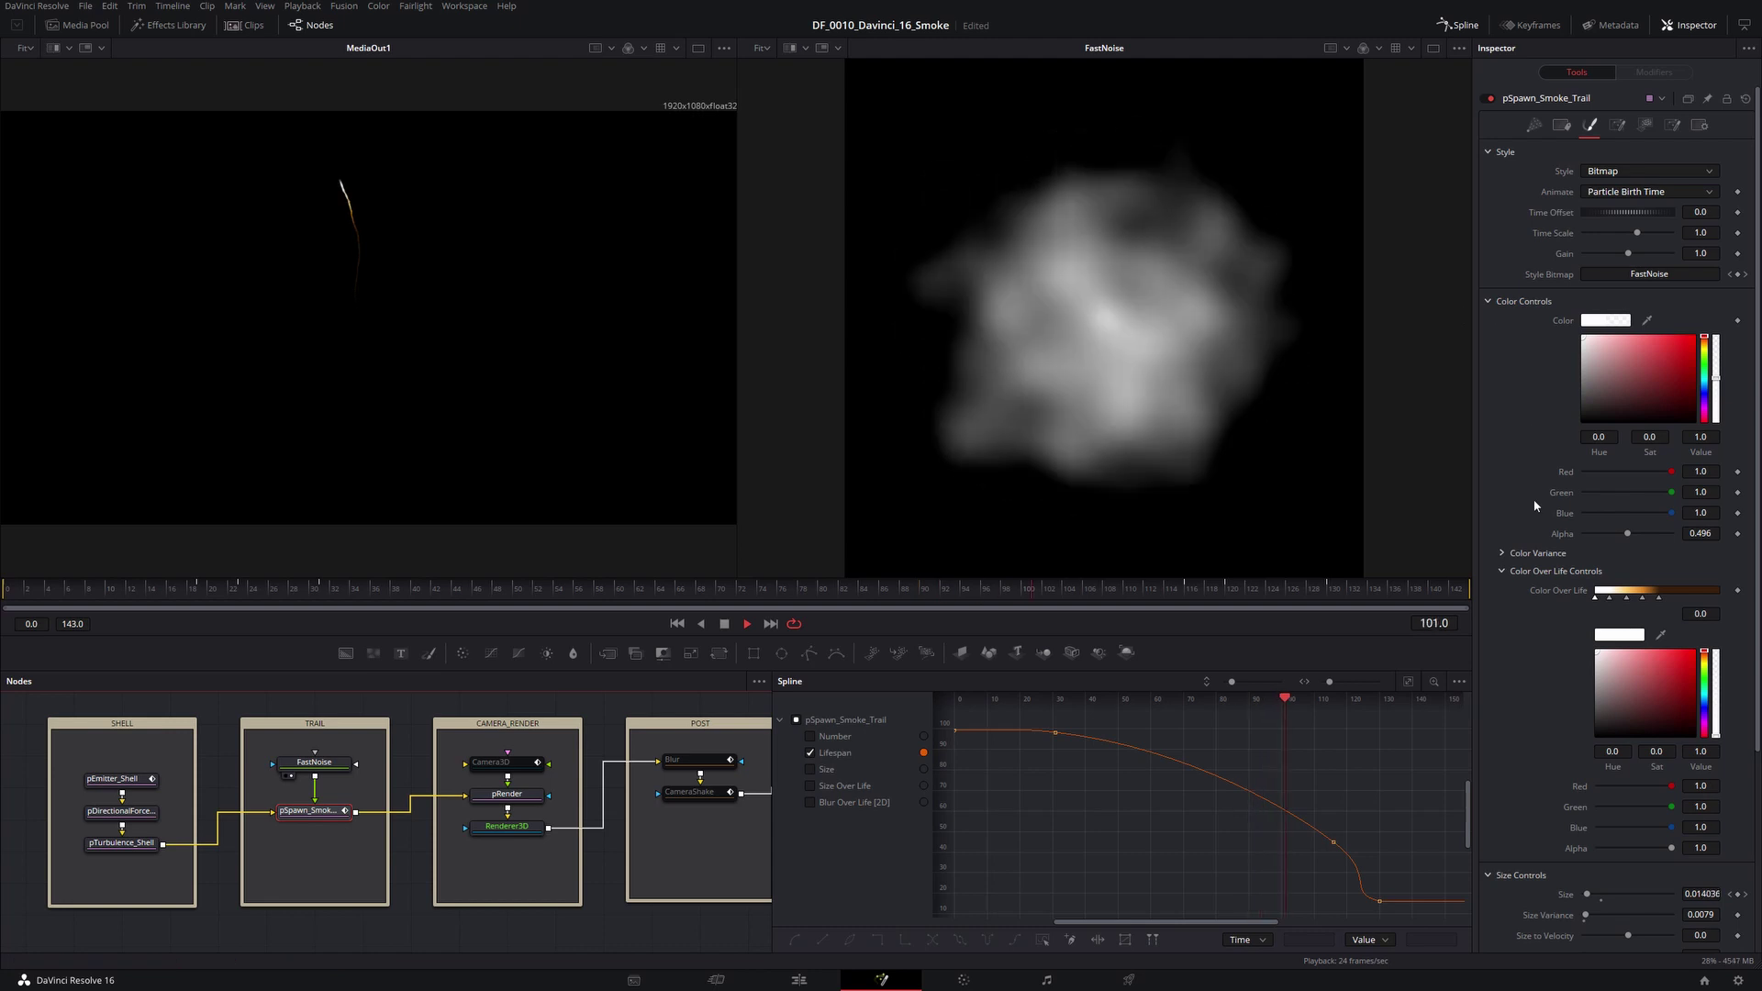
- Show the Reference node in the second viewer and play the trail beside it, pausing at frame 82
key(2)
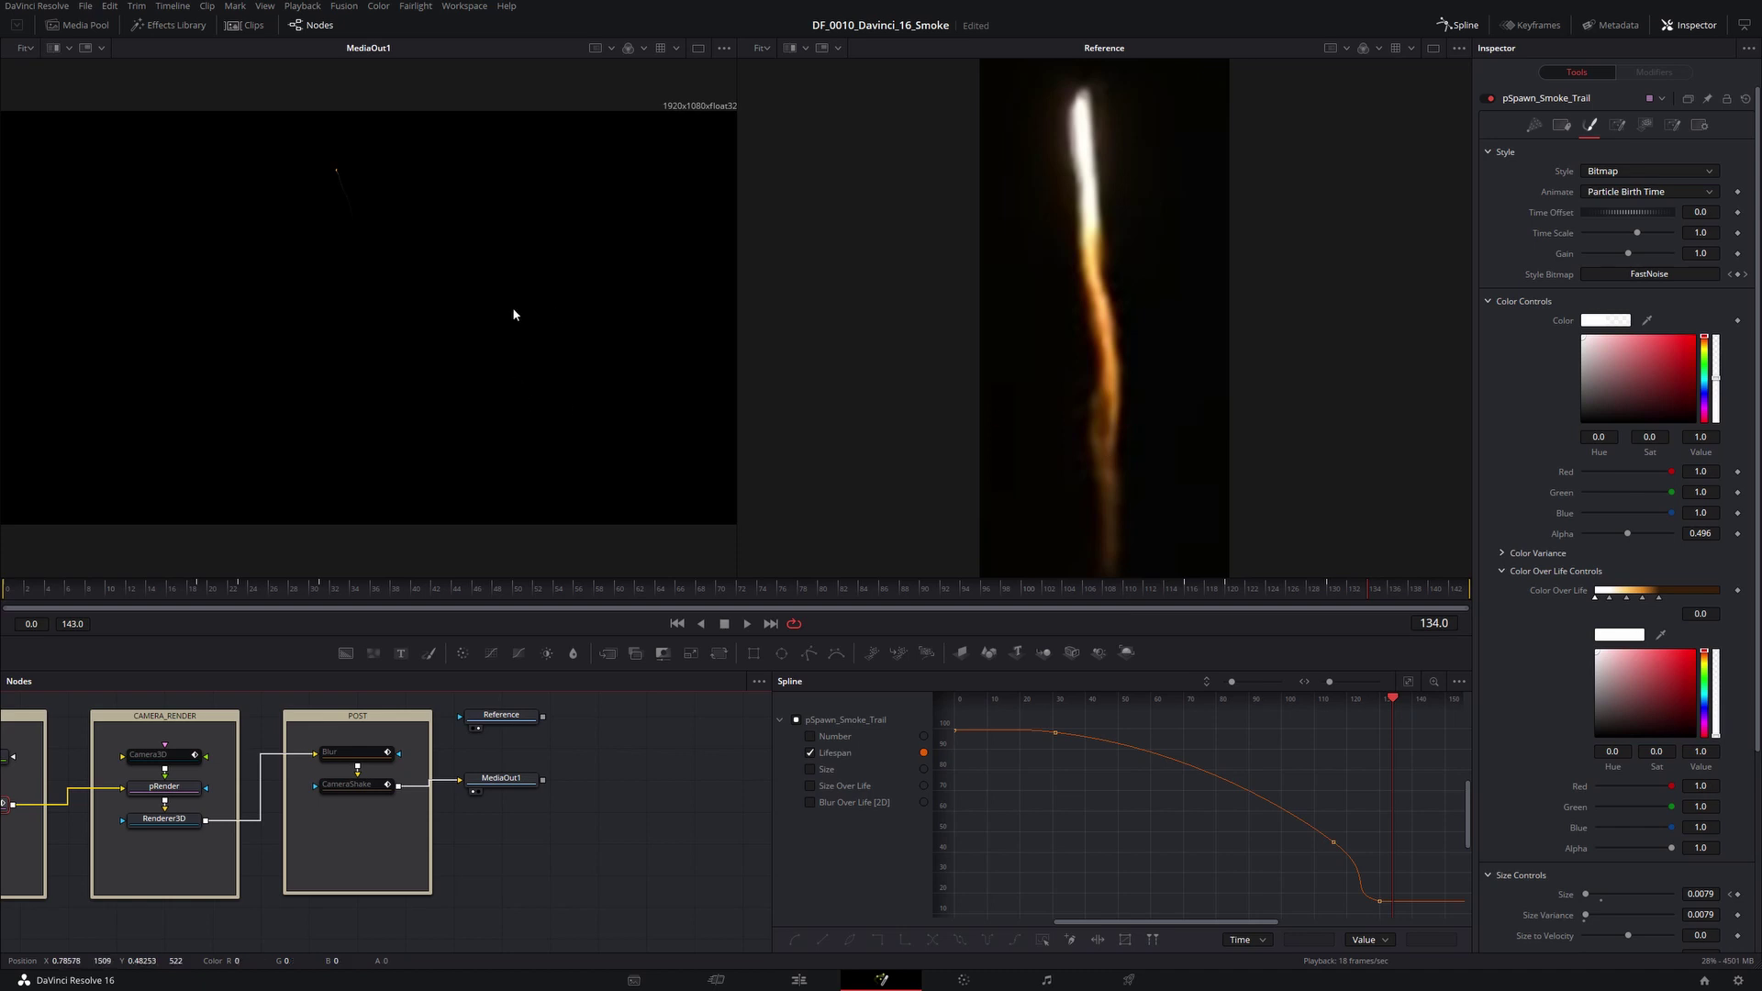
key(space)
key(space)
- Hide pSpawn_Smoke_Trail's Lifespan curve and display its Size curve in the spline editor
scroll(1501, 605, down, 5)
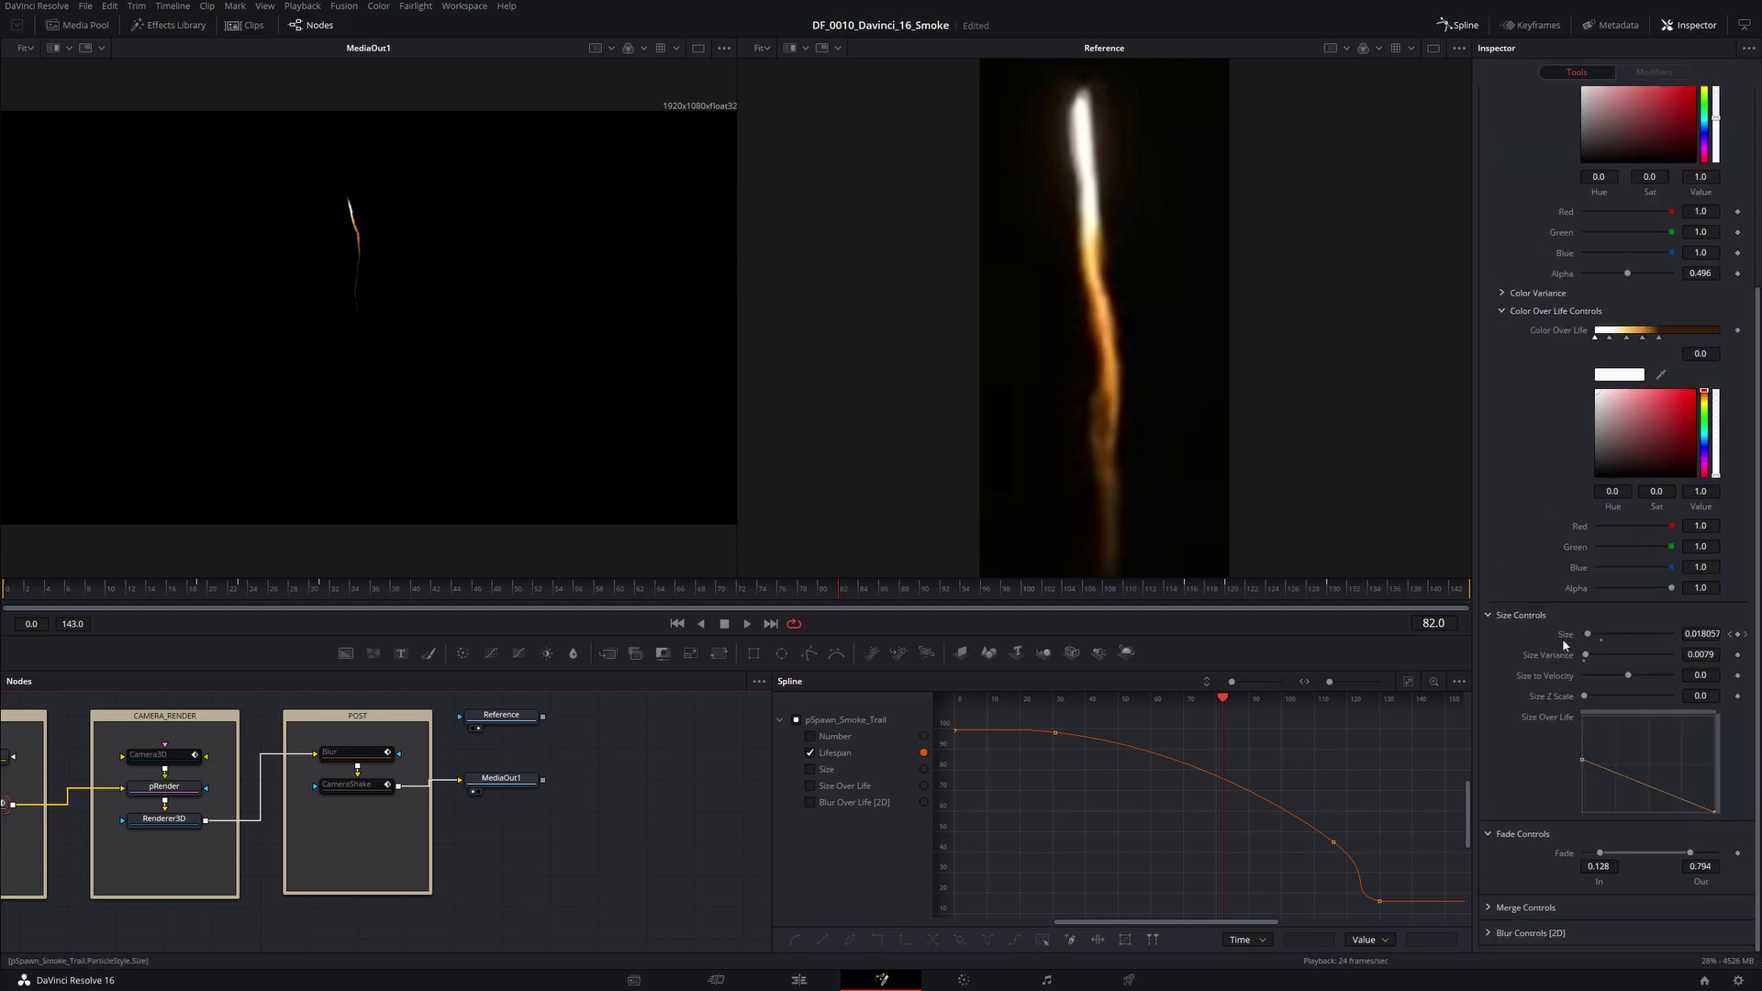
click(811, 753)
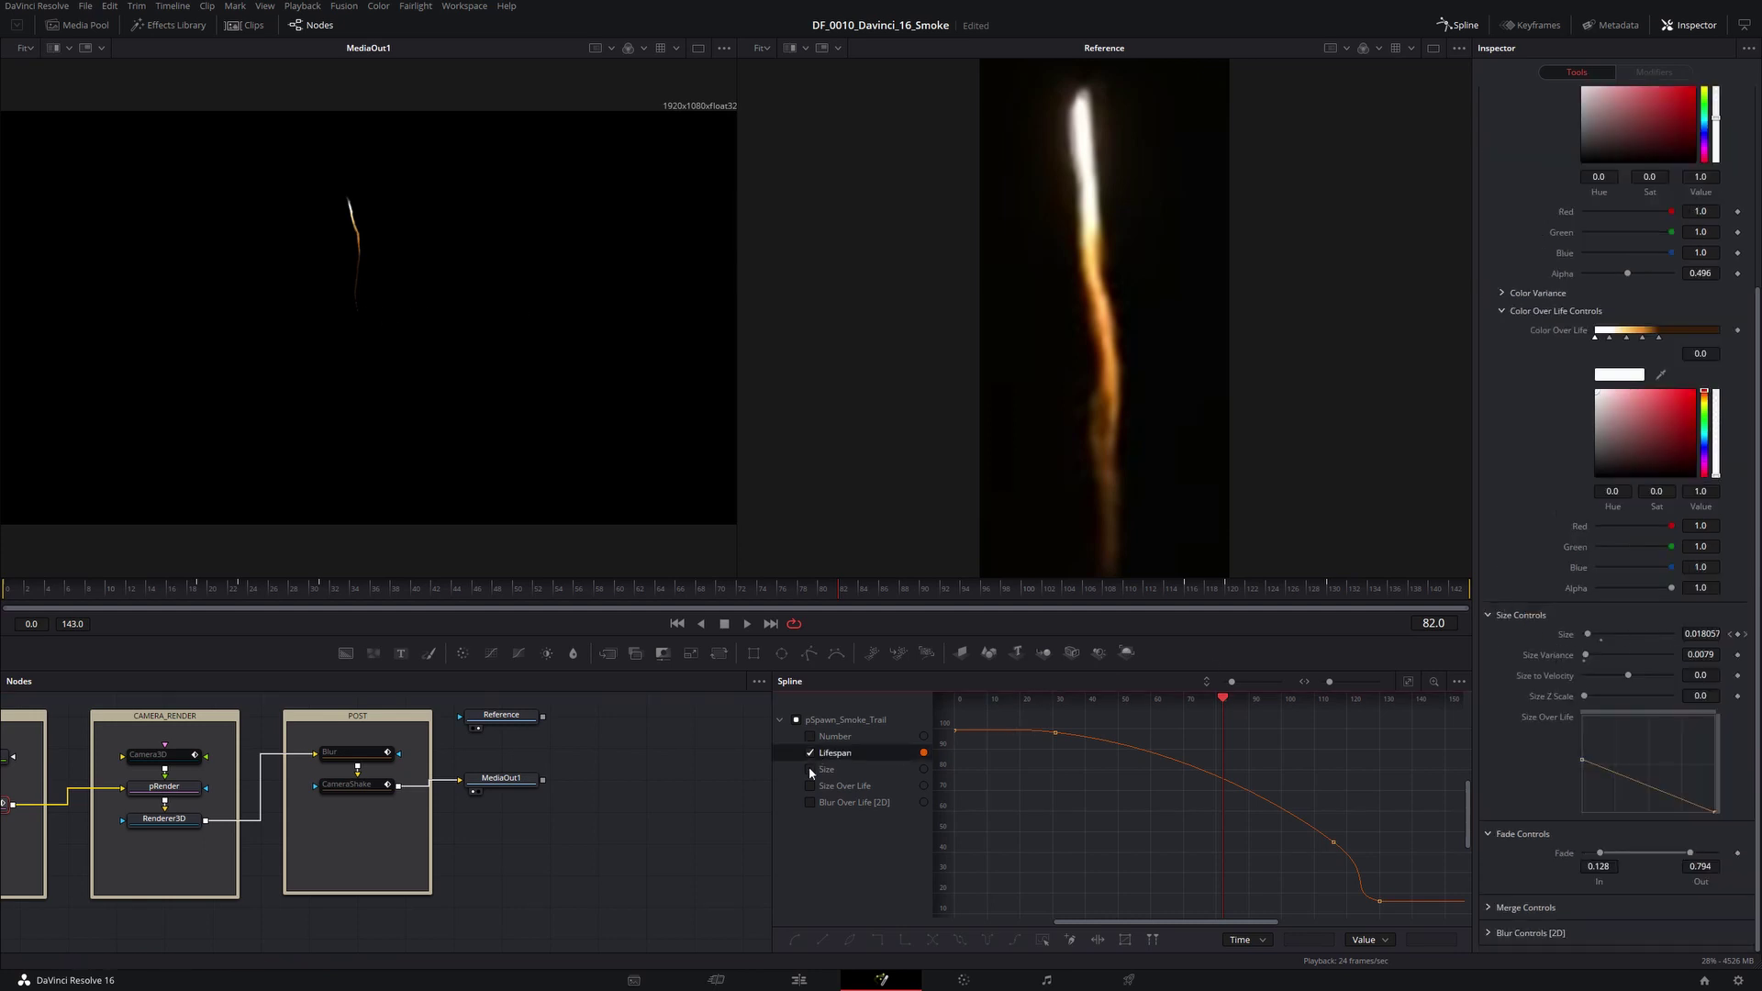
click(809, 769)
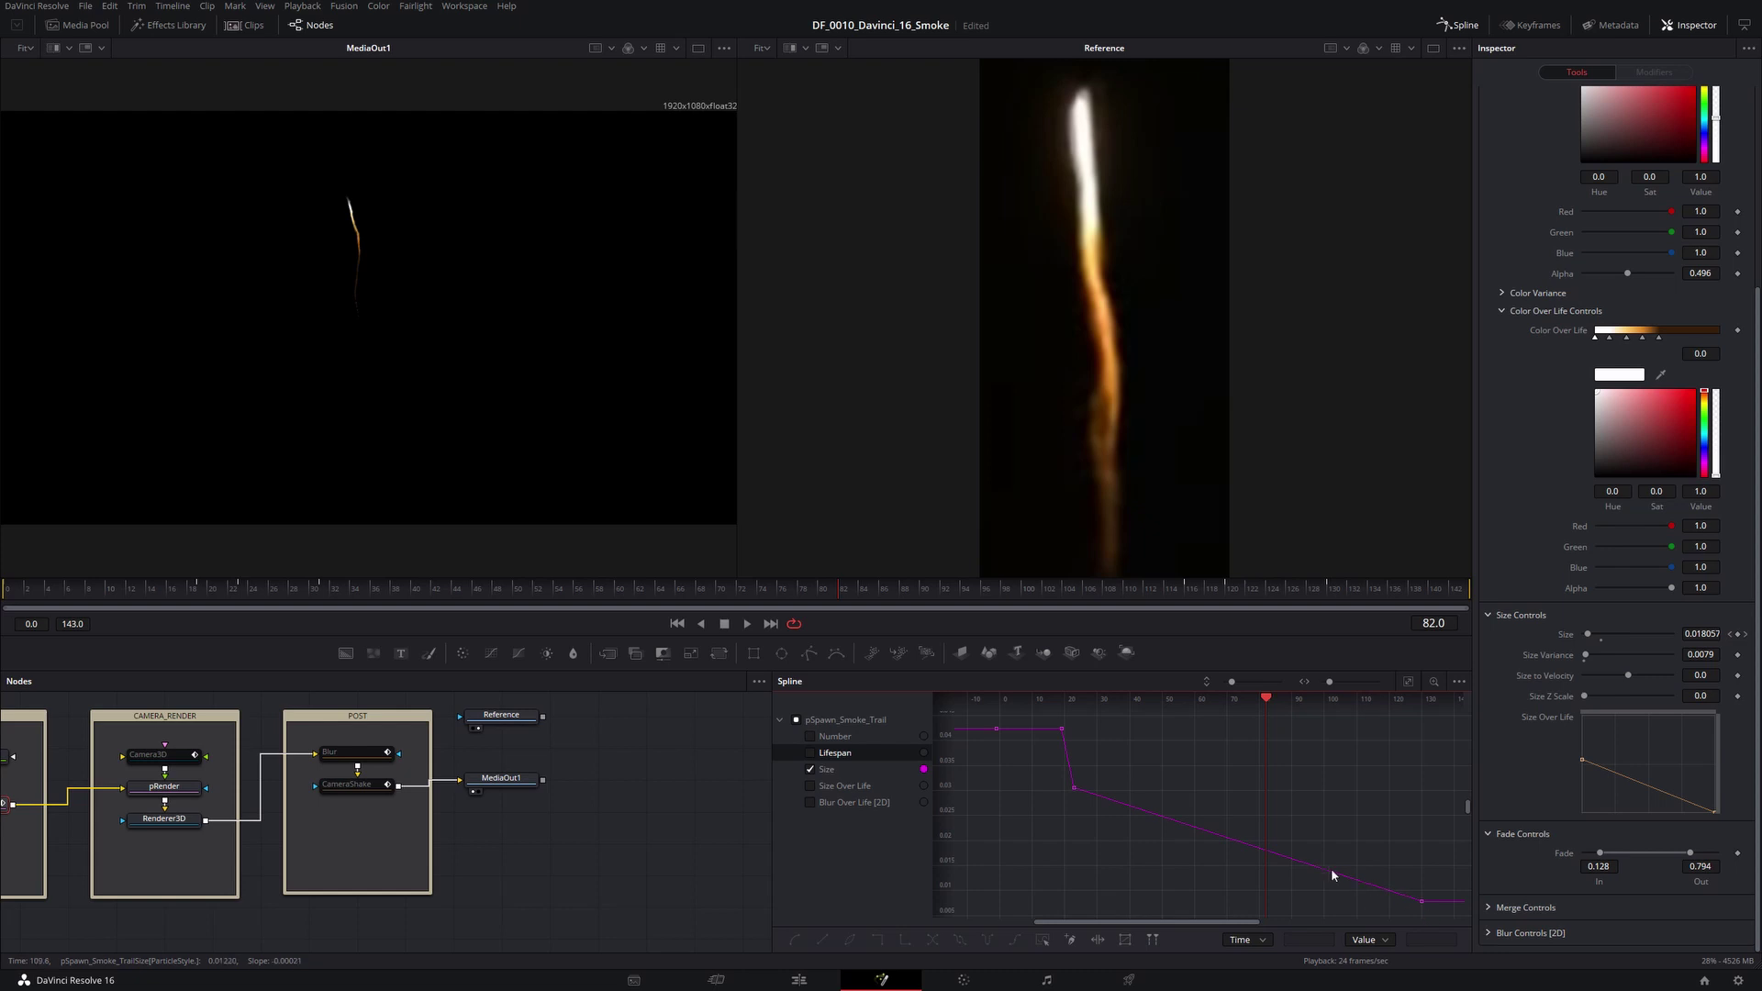
- Try removing the smoke trail's Size animation and raising the end of its Size Over Life curve, and undo both changes
right_click(1565, 639)
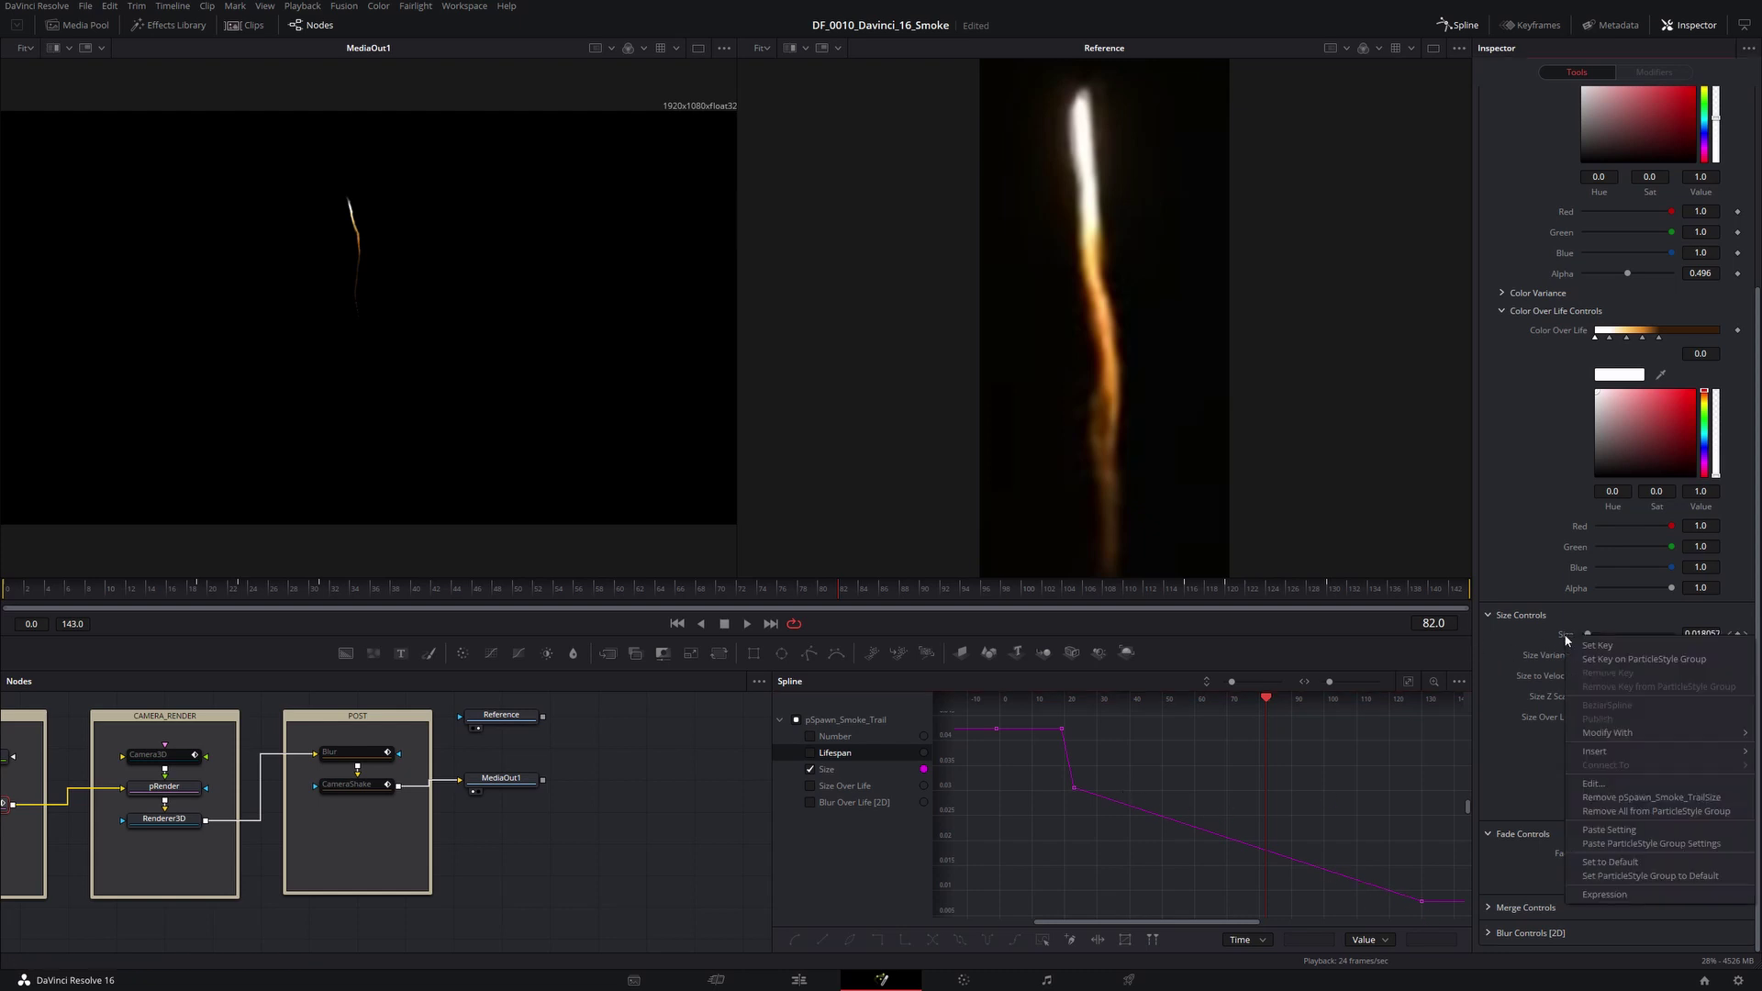
click(1608, 797)
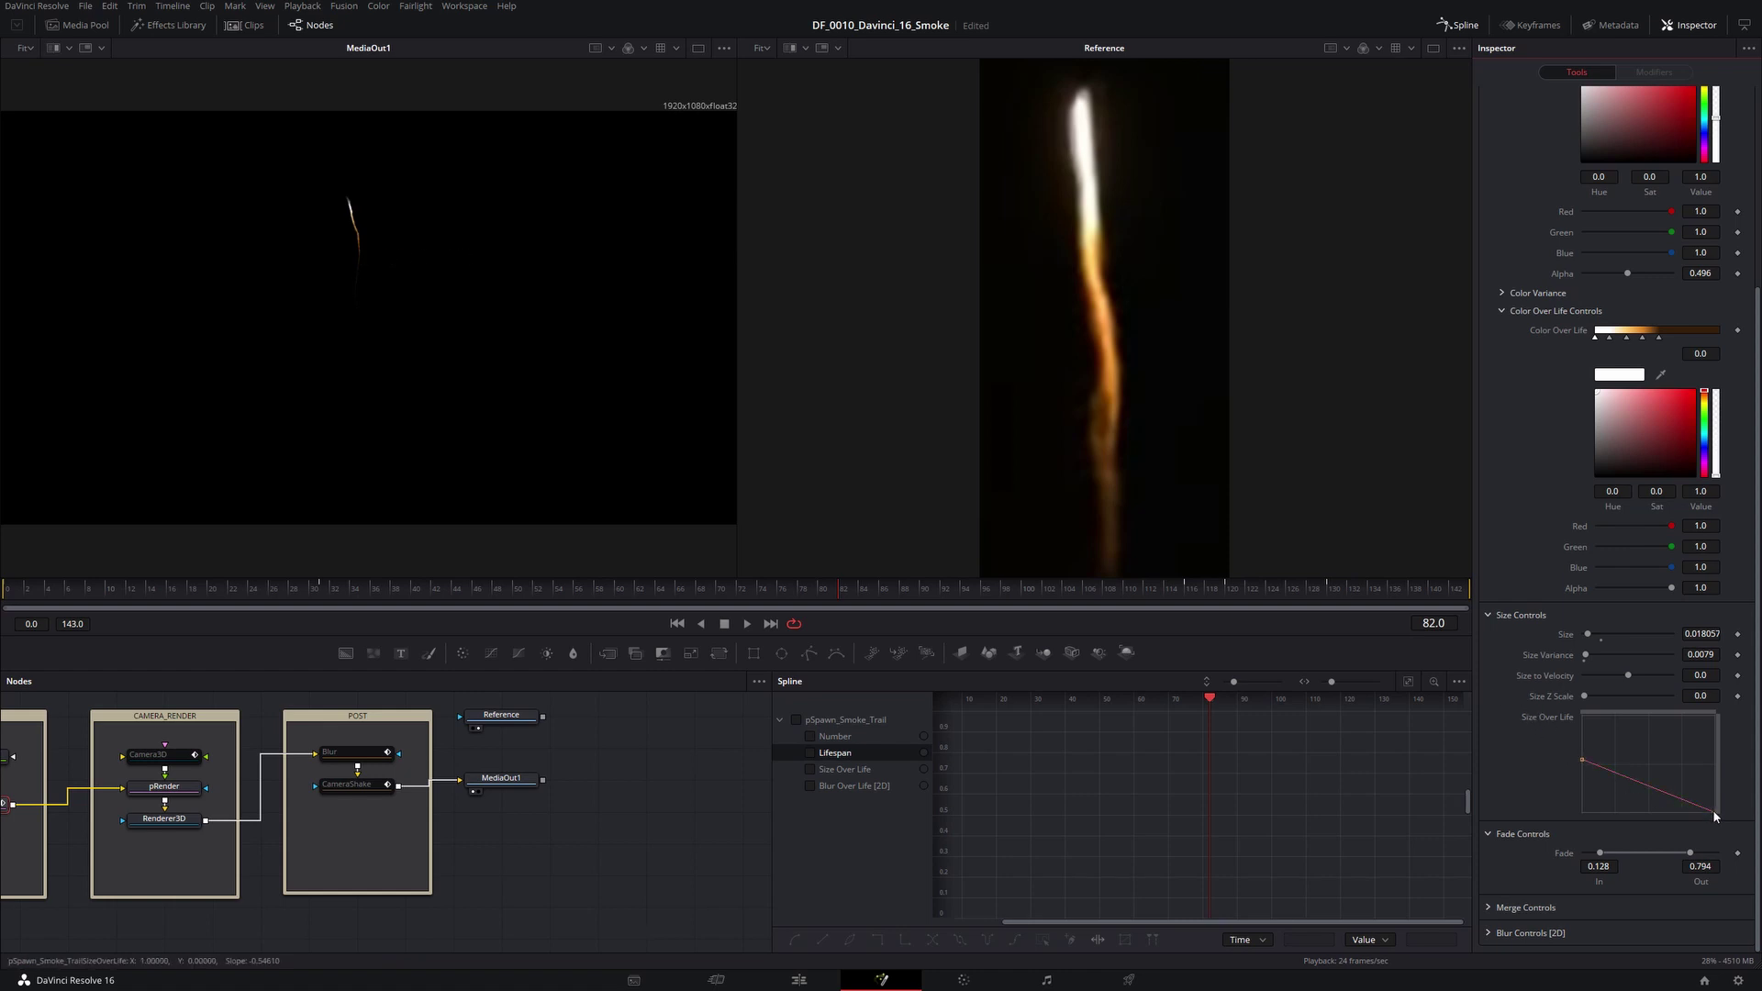
drag(1713, 816, 1715, 766)
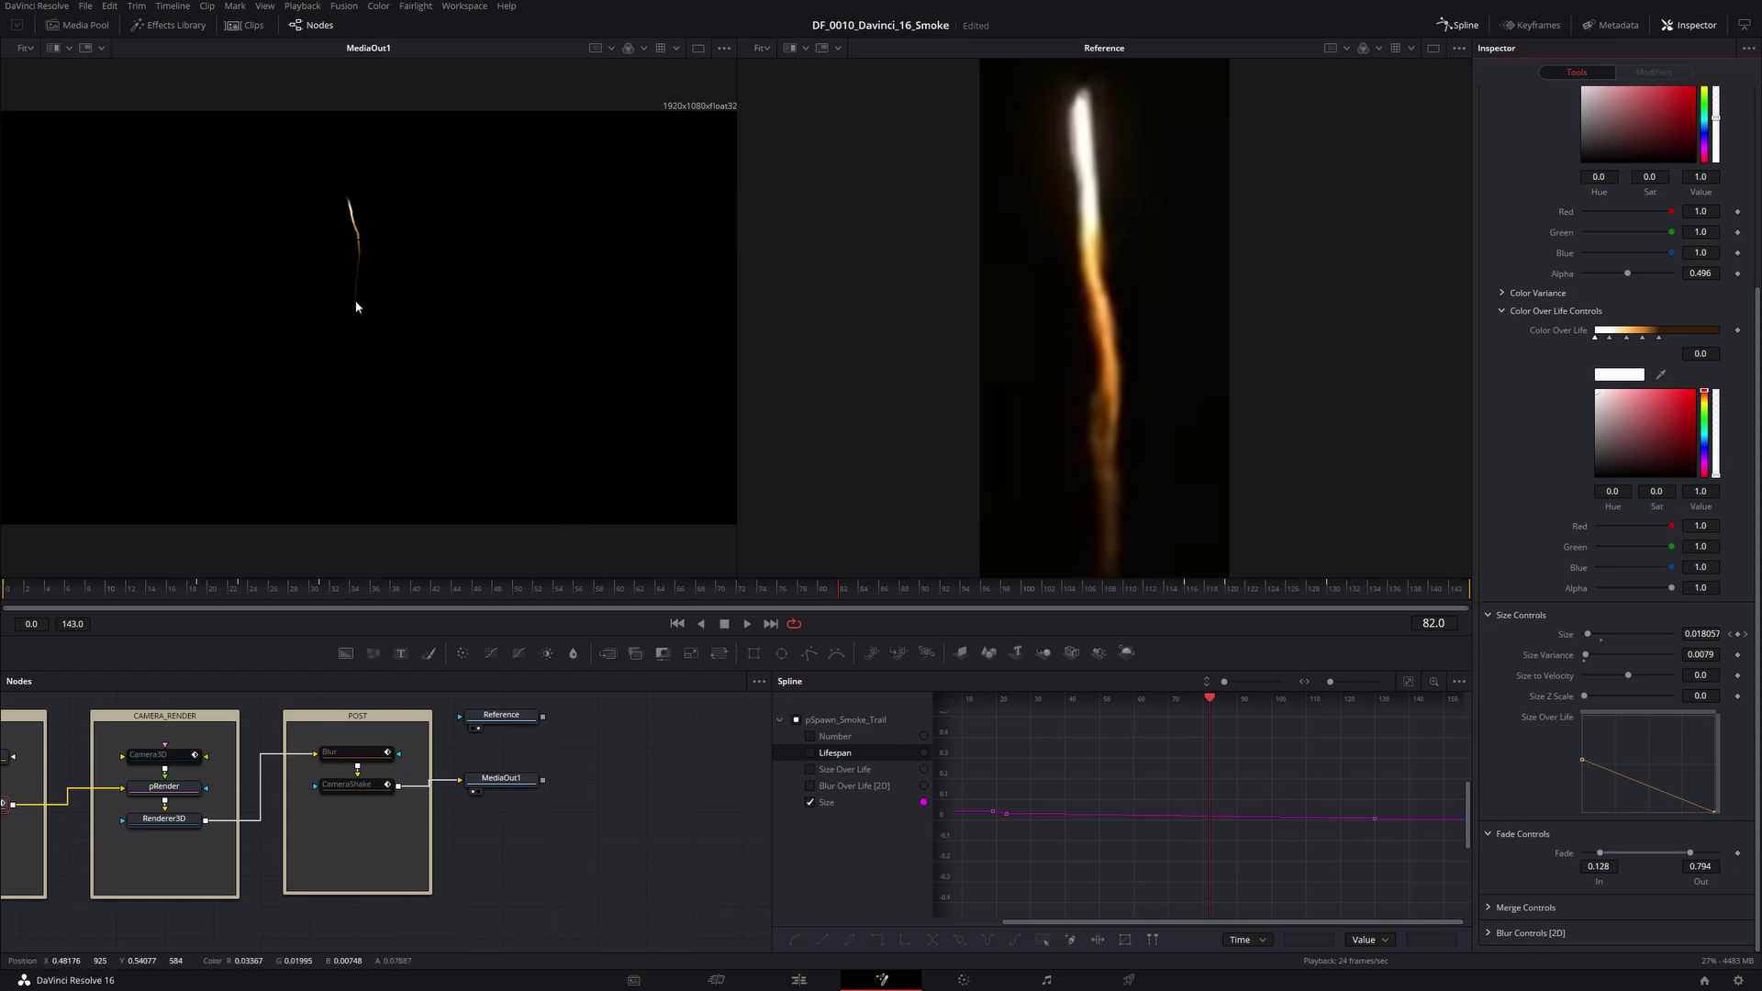
key(ctrl+f)
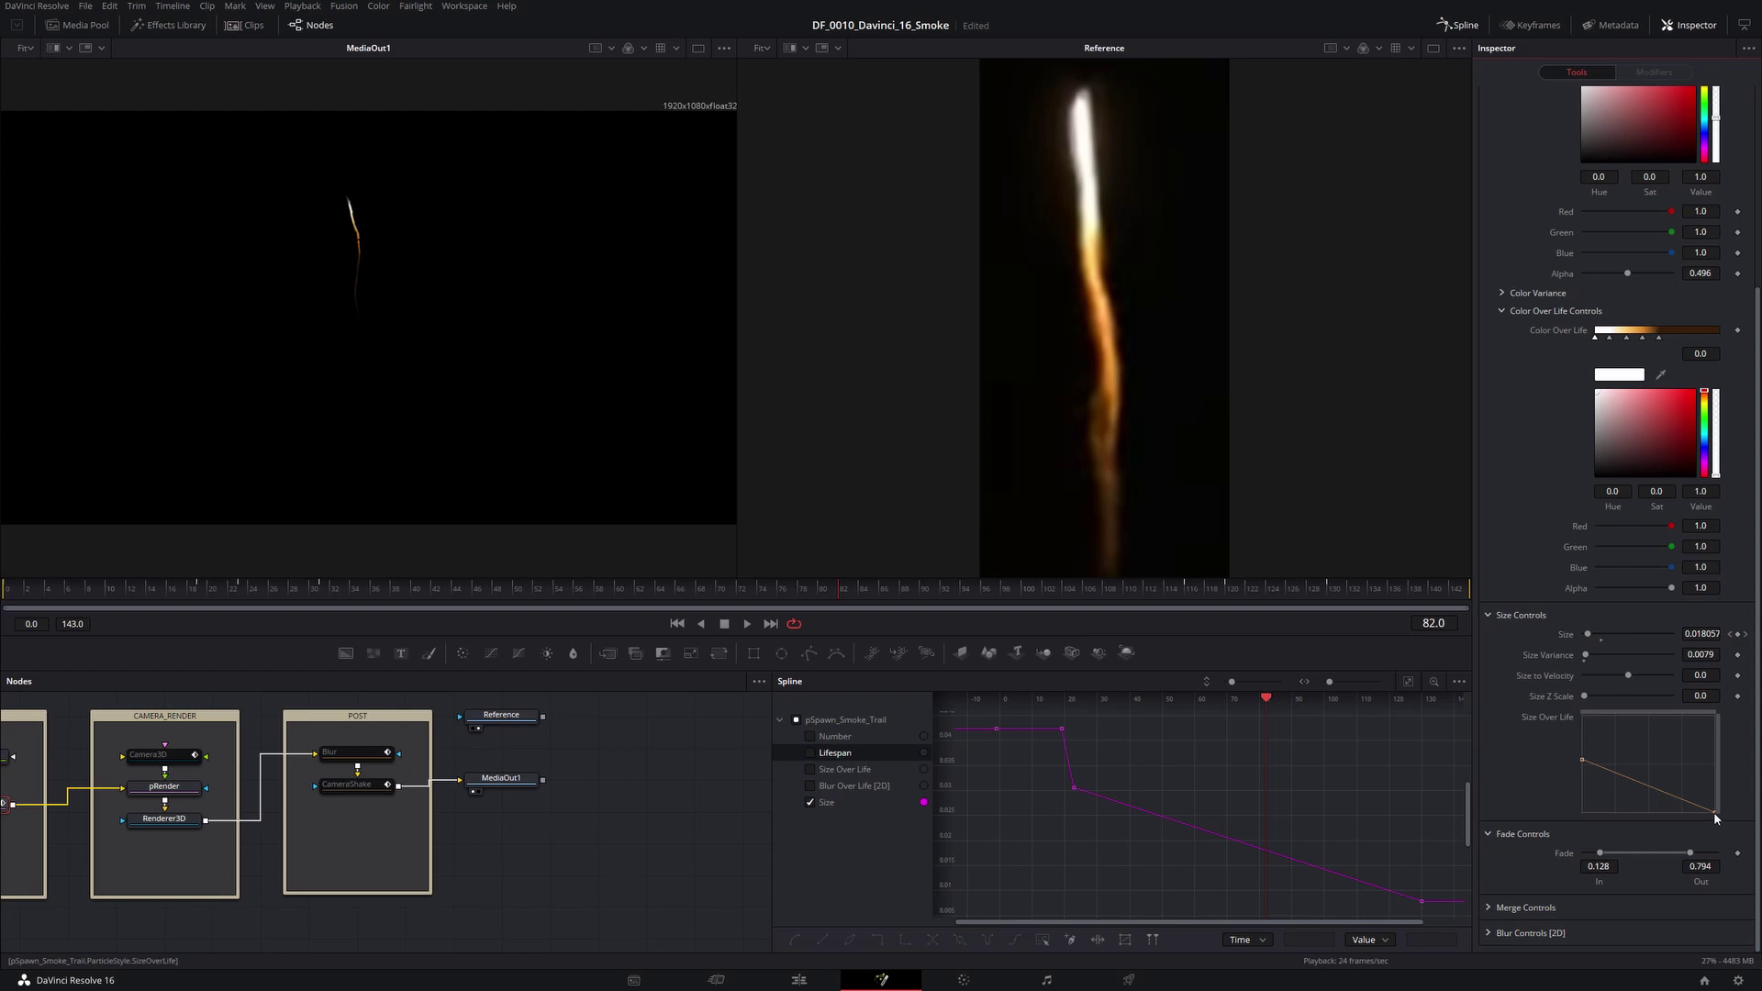
- Raise the end point of pSpawn_Smoke_Trail's Size Over Life curve slightly above its start point
mouse_move(1712, 751)
mouse_down()
mouse_move(1710, 729)
mouse_move(1706, 745)
mouse_up()
- Show FastNoise in the second viewer during playback and review its noise, color, image and general settings
scroll(367, 798, left, 5)
click(250, 753)
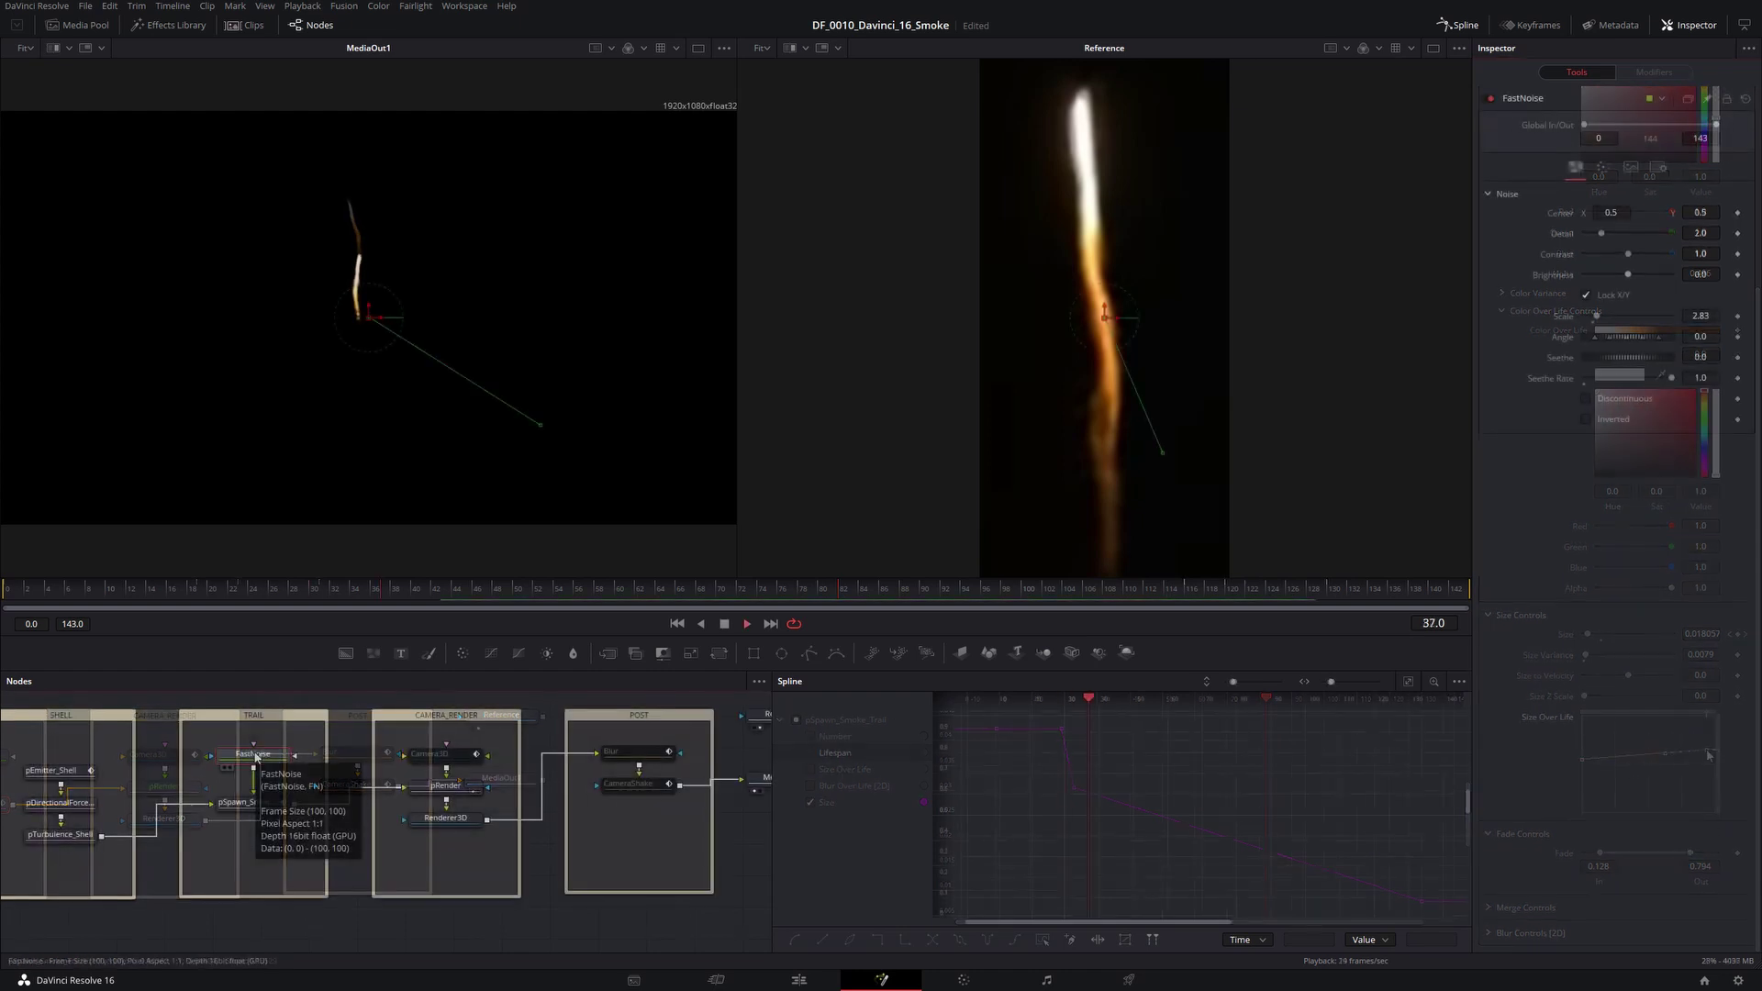
key(space)
key(2)
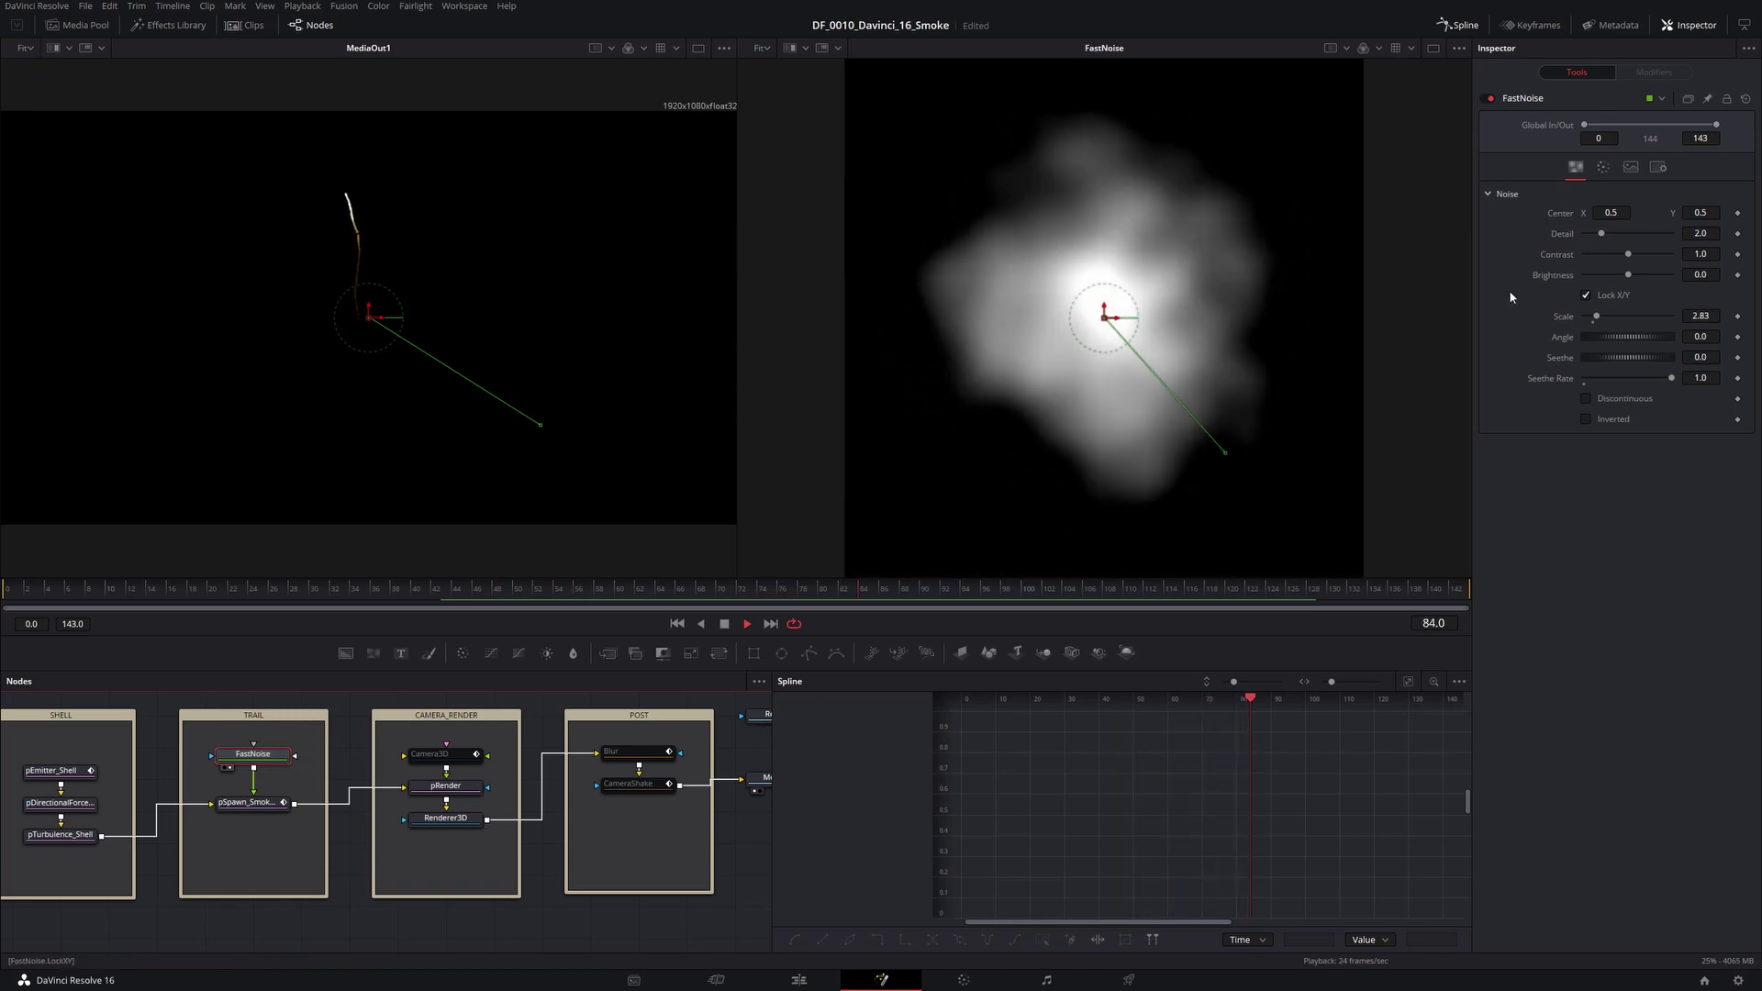
click(1601, 167)
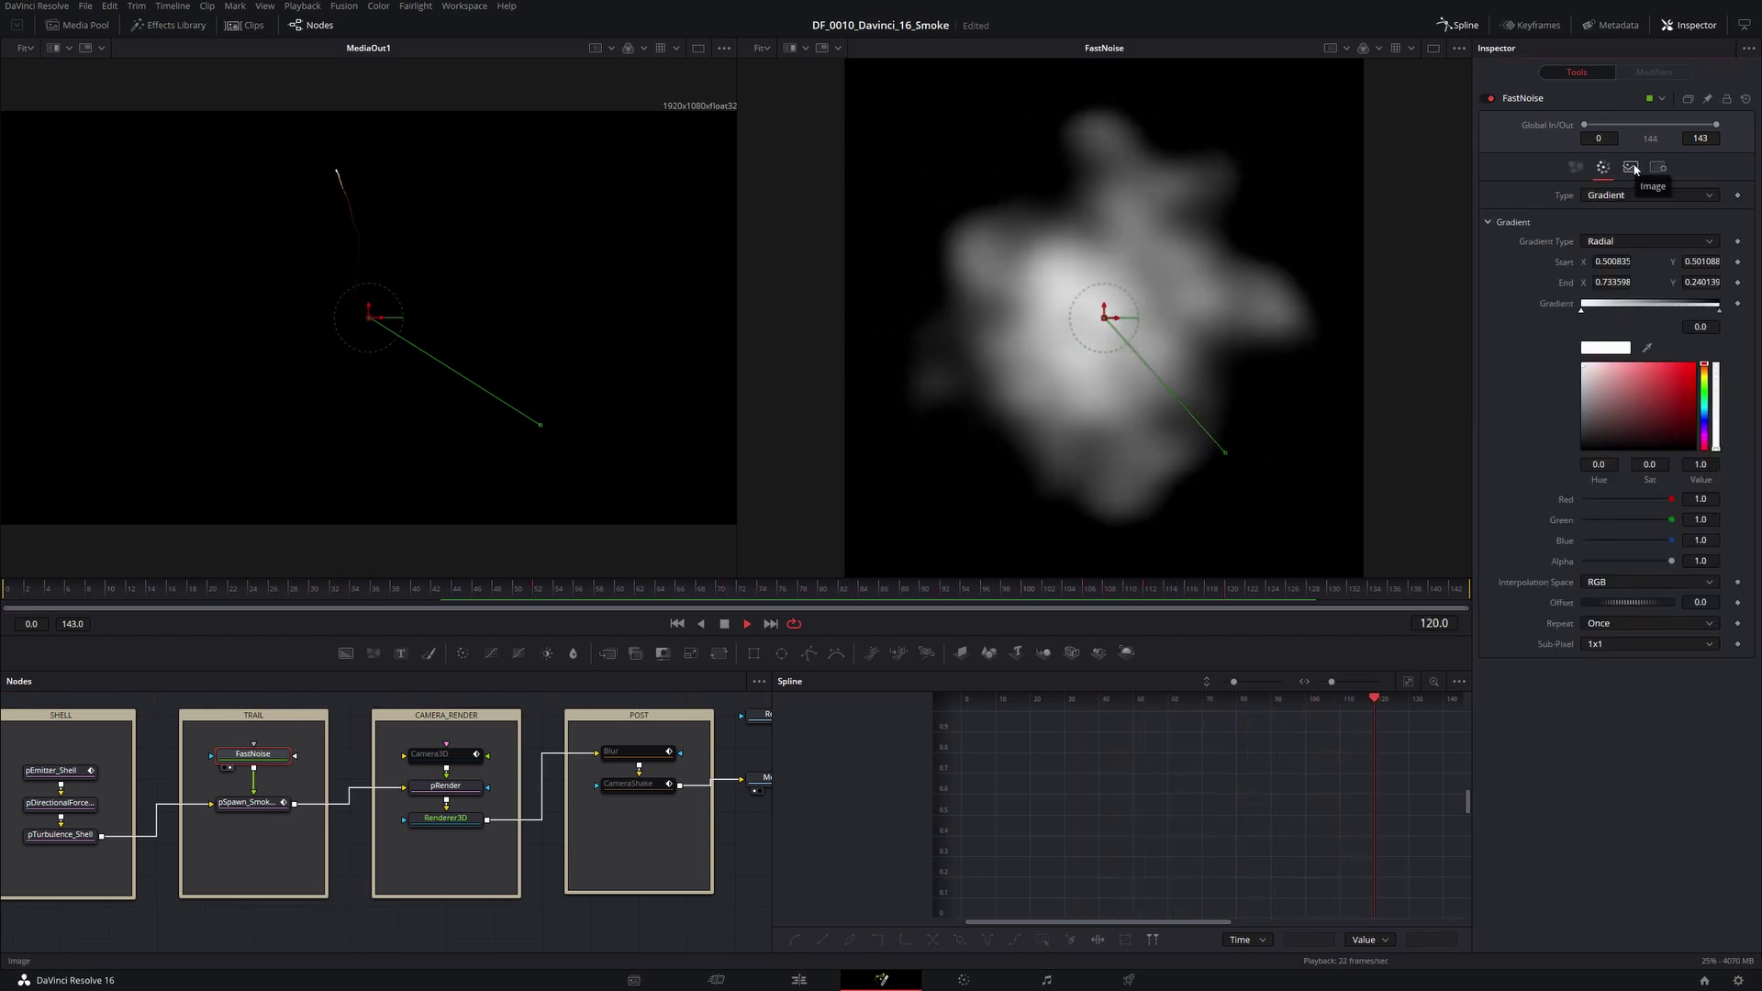
click(1632, 168)
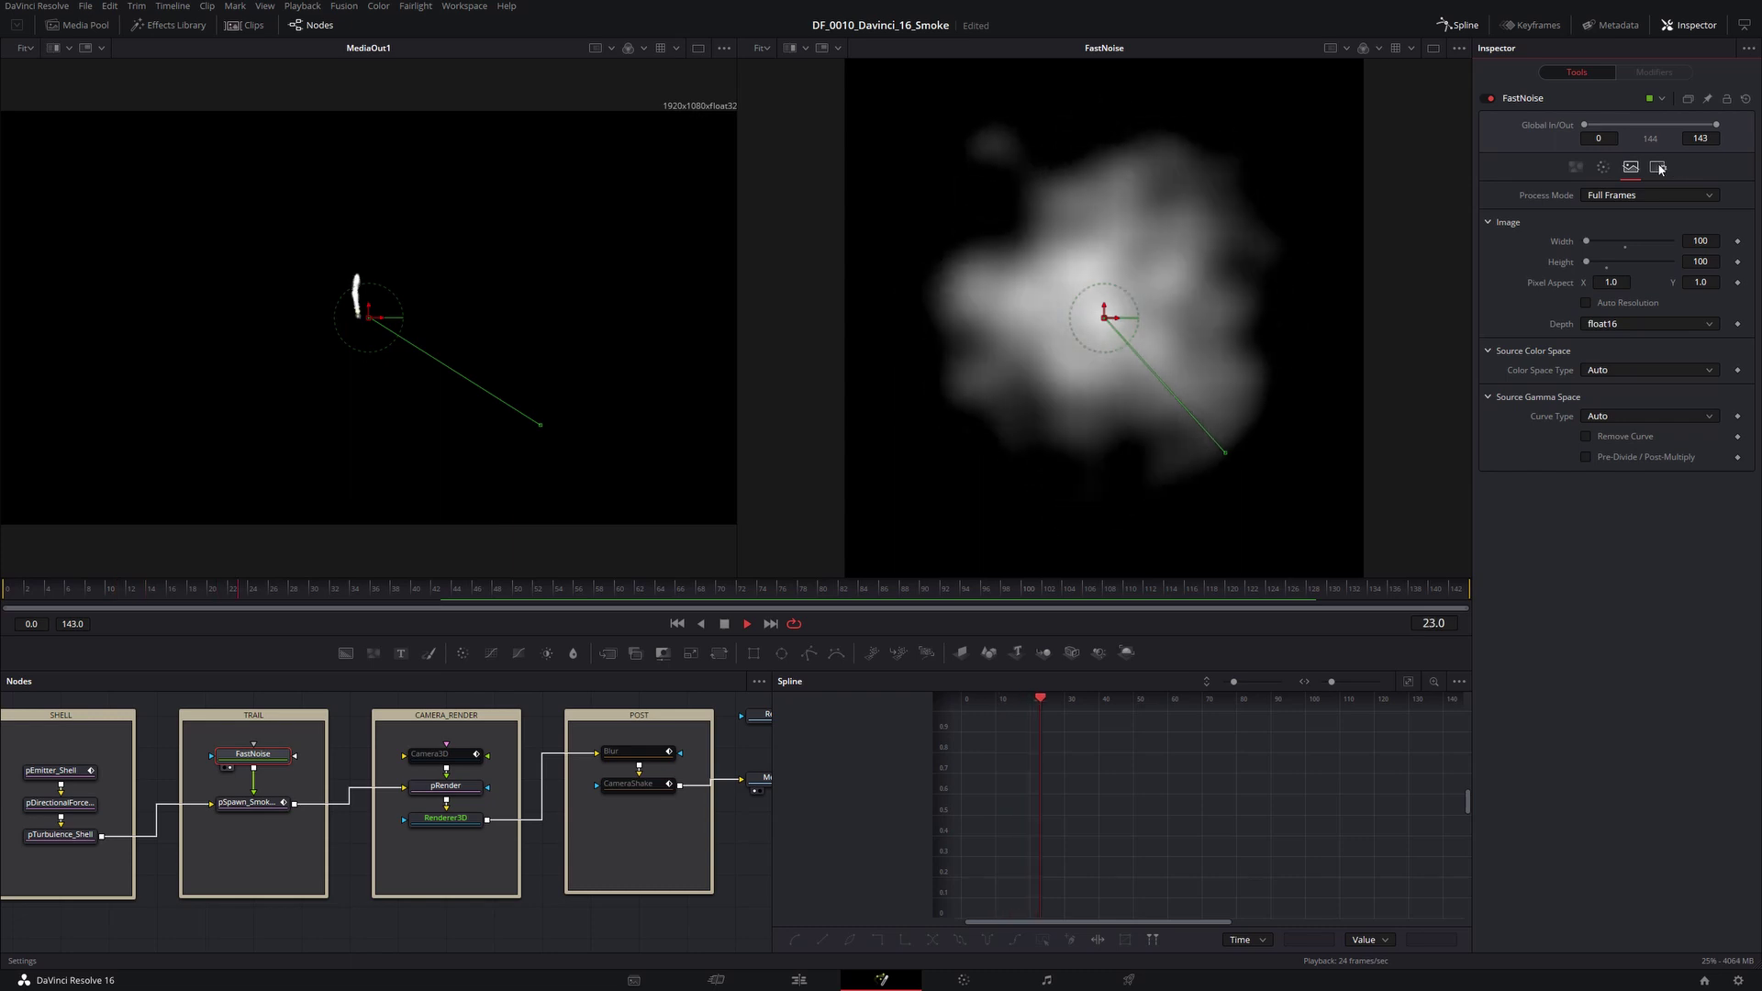
click(1658, 168)
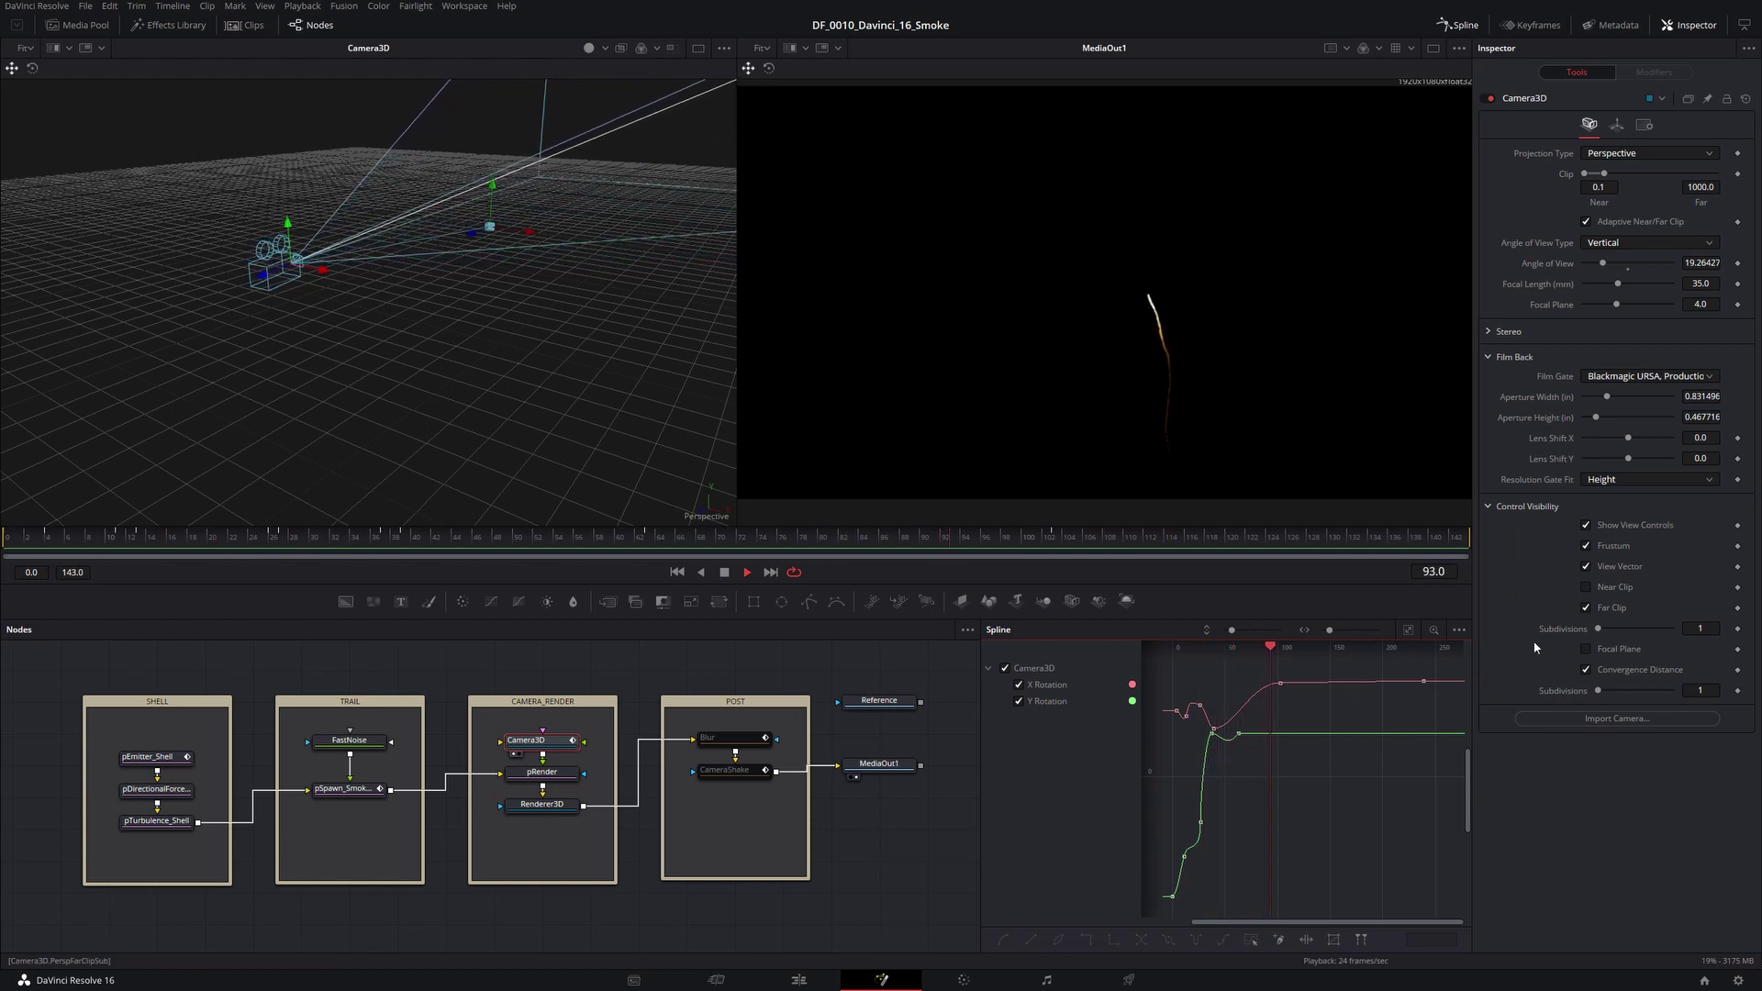
- Show the transform settings of Camera3D
click(1617, 126)
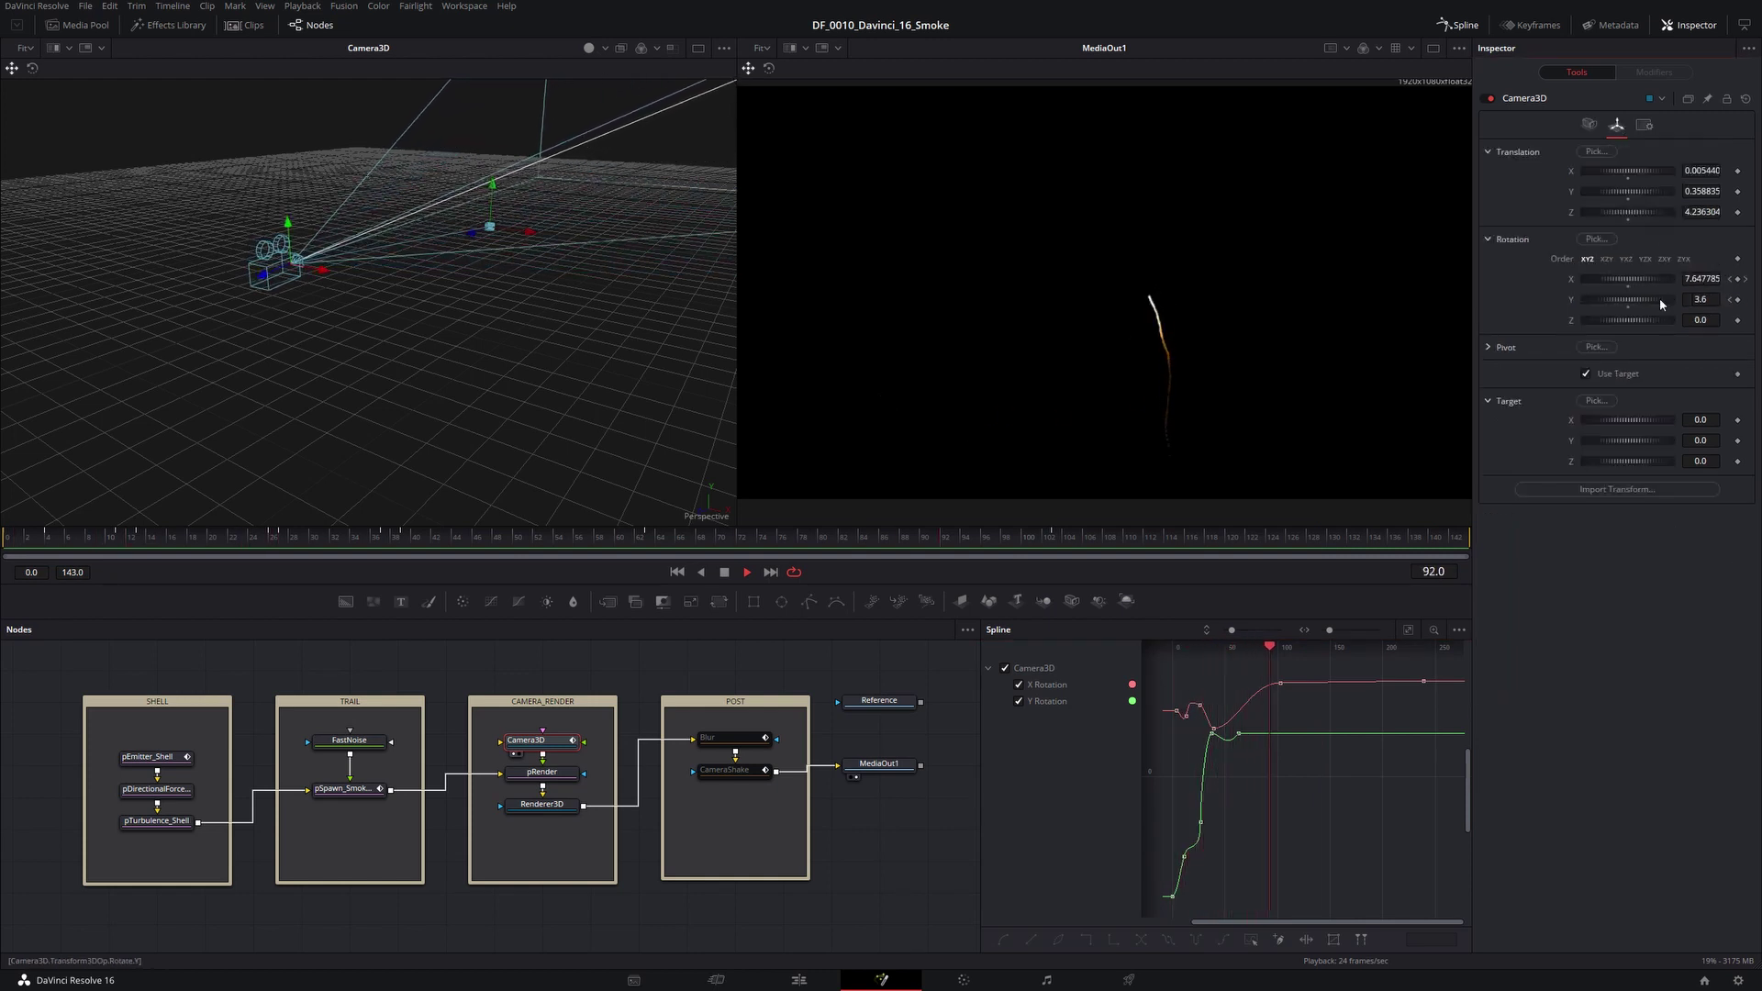
- Display CameraShake's X and Y Deviation curves fitted in the spline editor and stop playback at frame 44
click(735, 774)
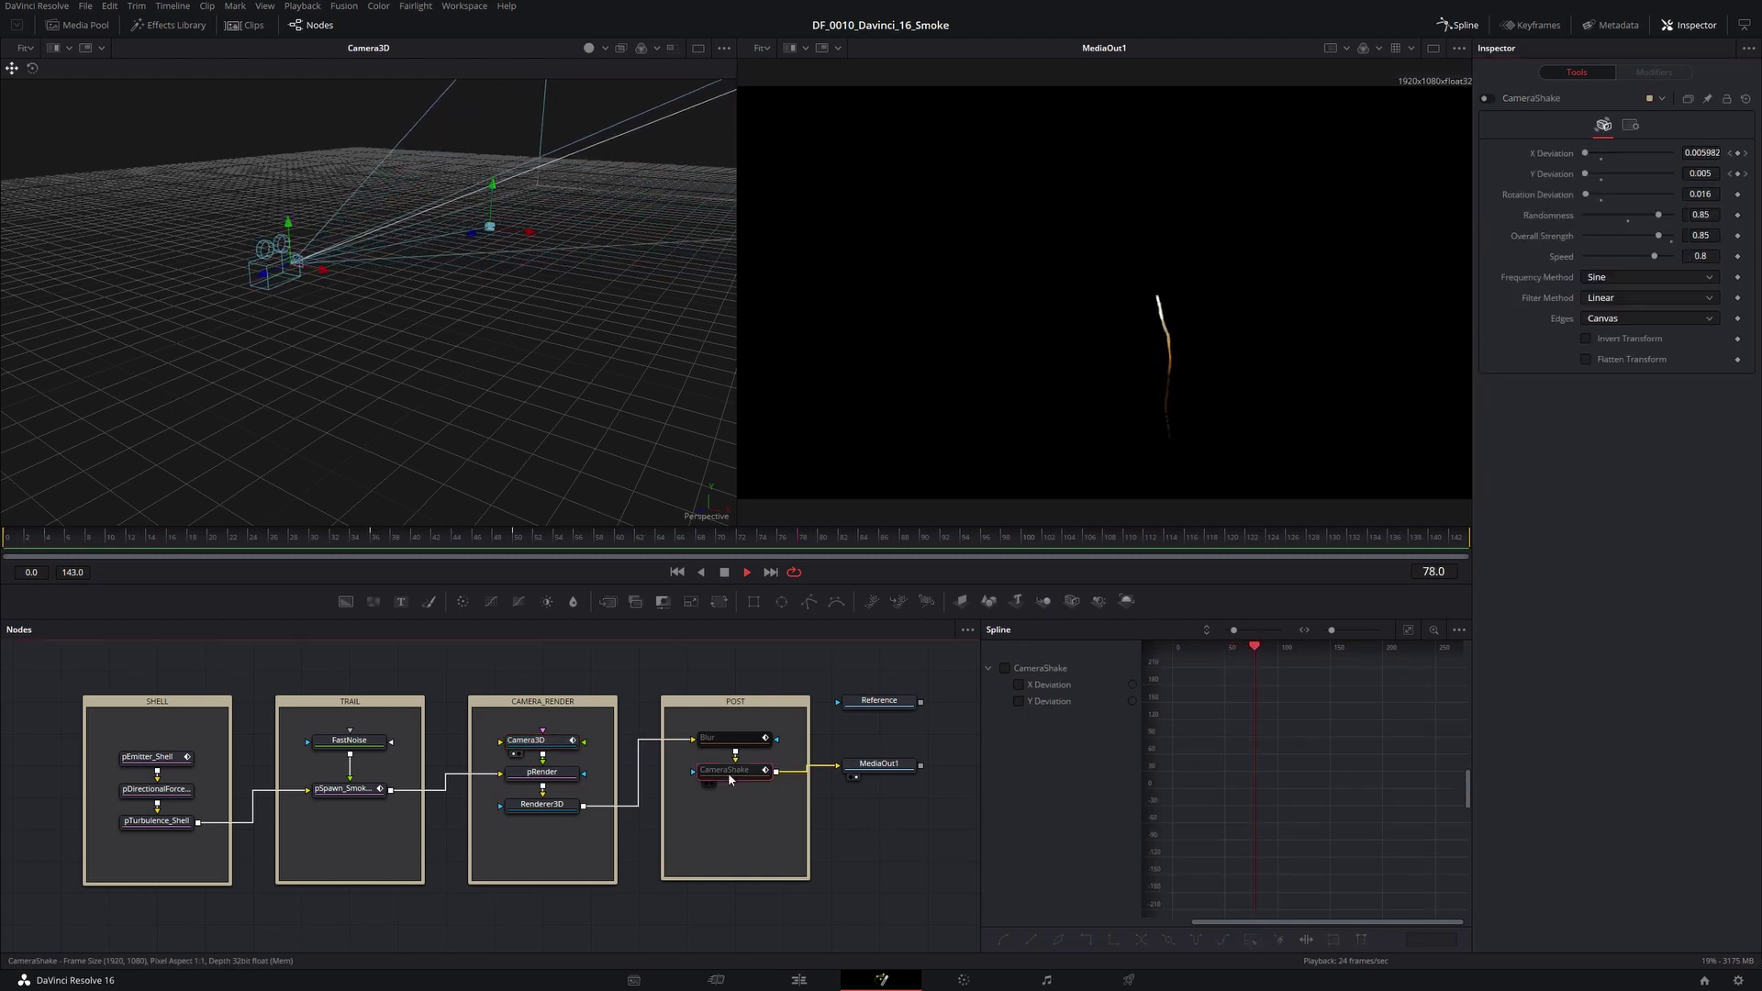
click(1004, 669)
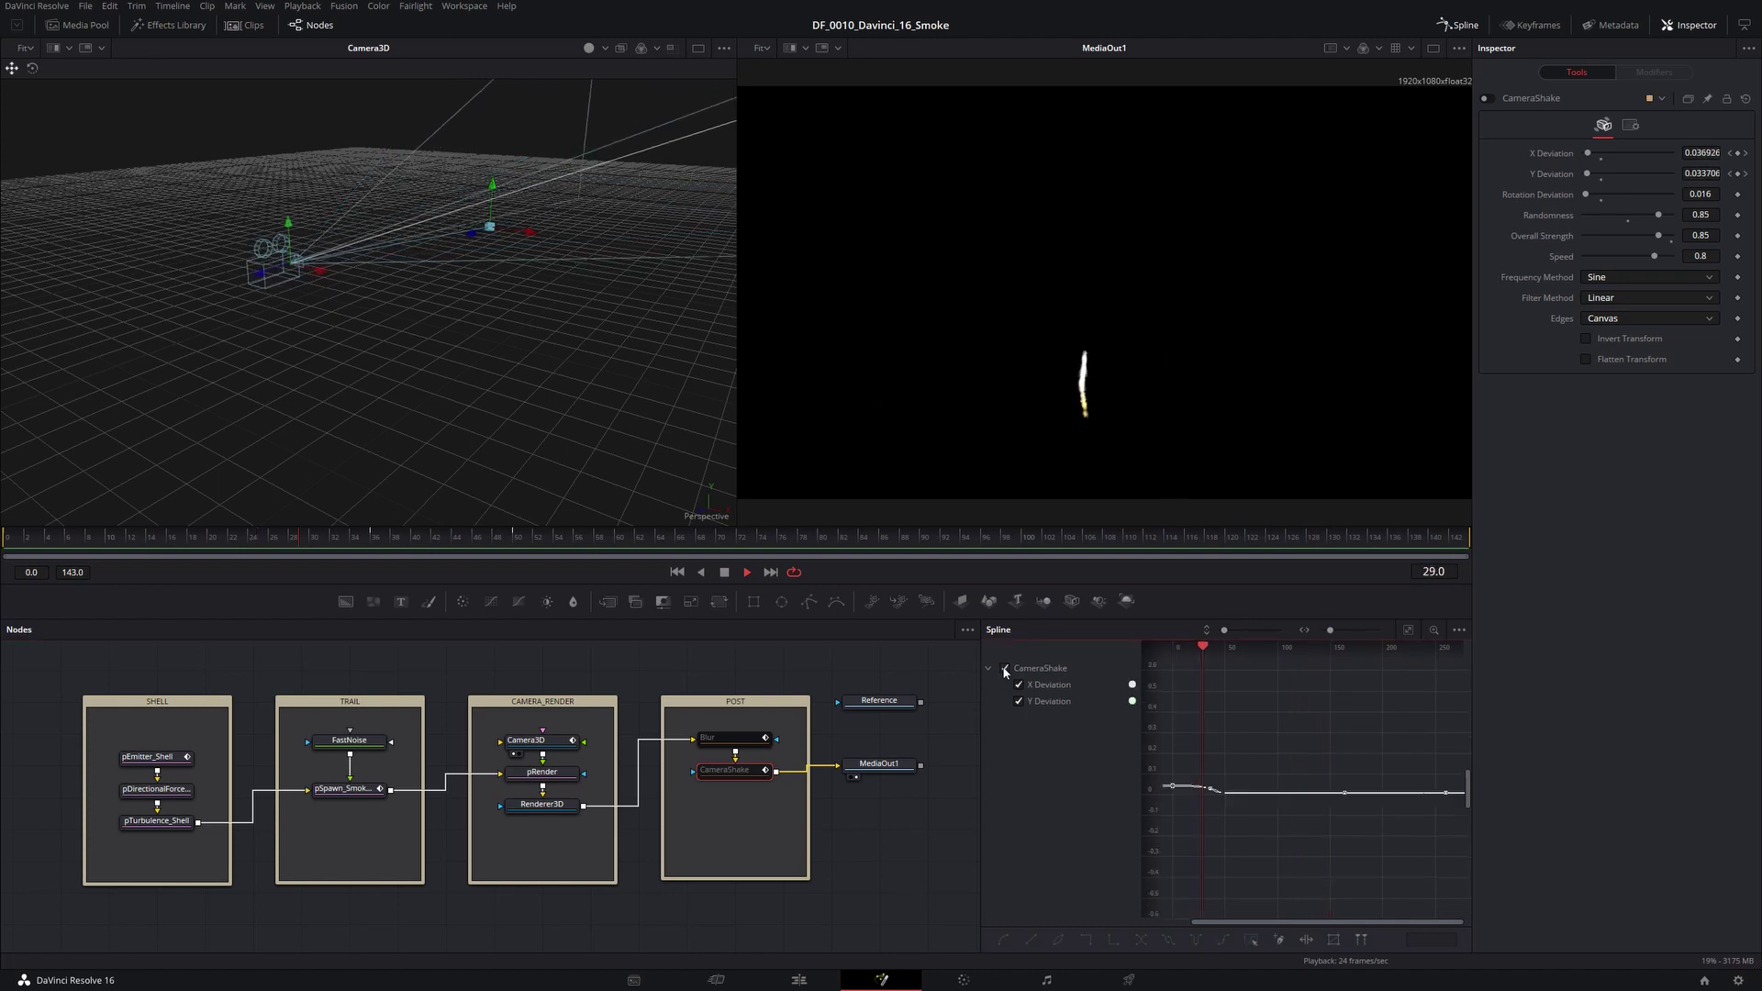
click(1408, 629)
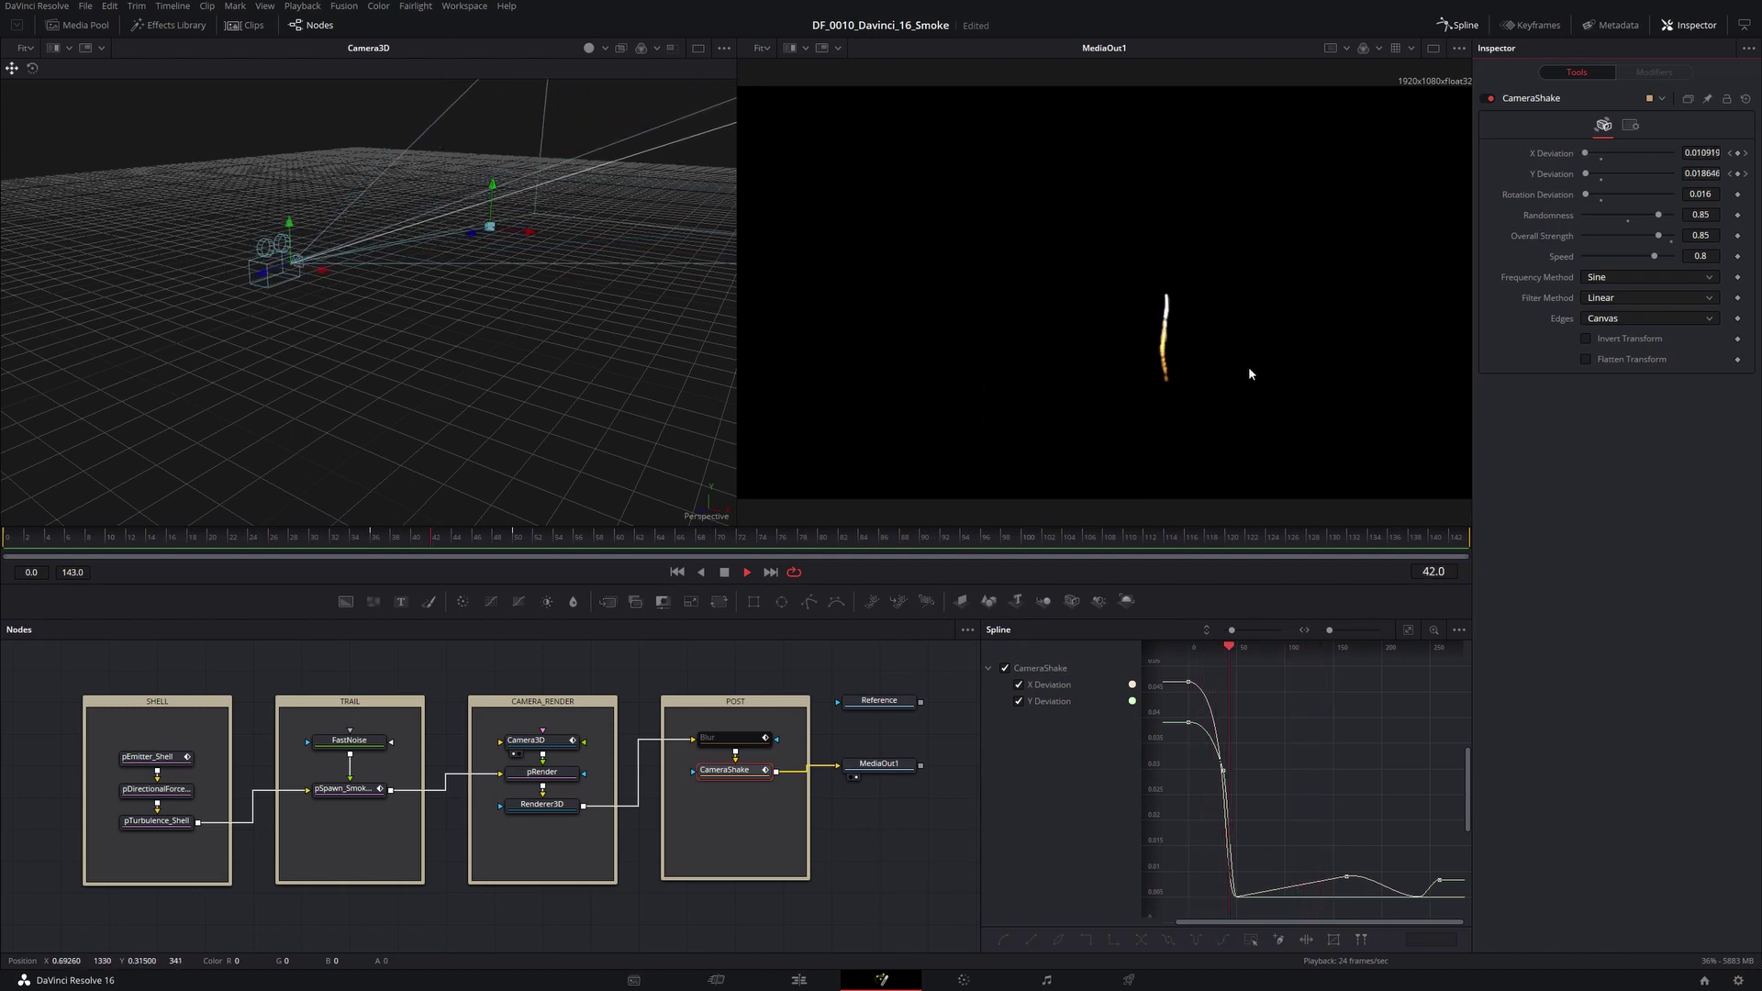
key(space)
- Enable the CameraShake node in the POST group
click(739, 748)
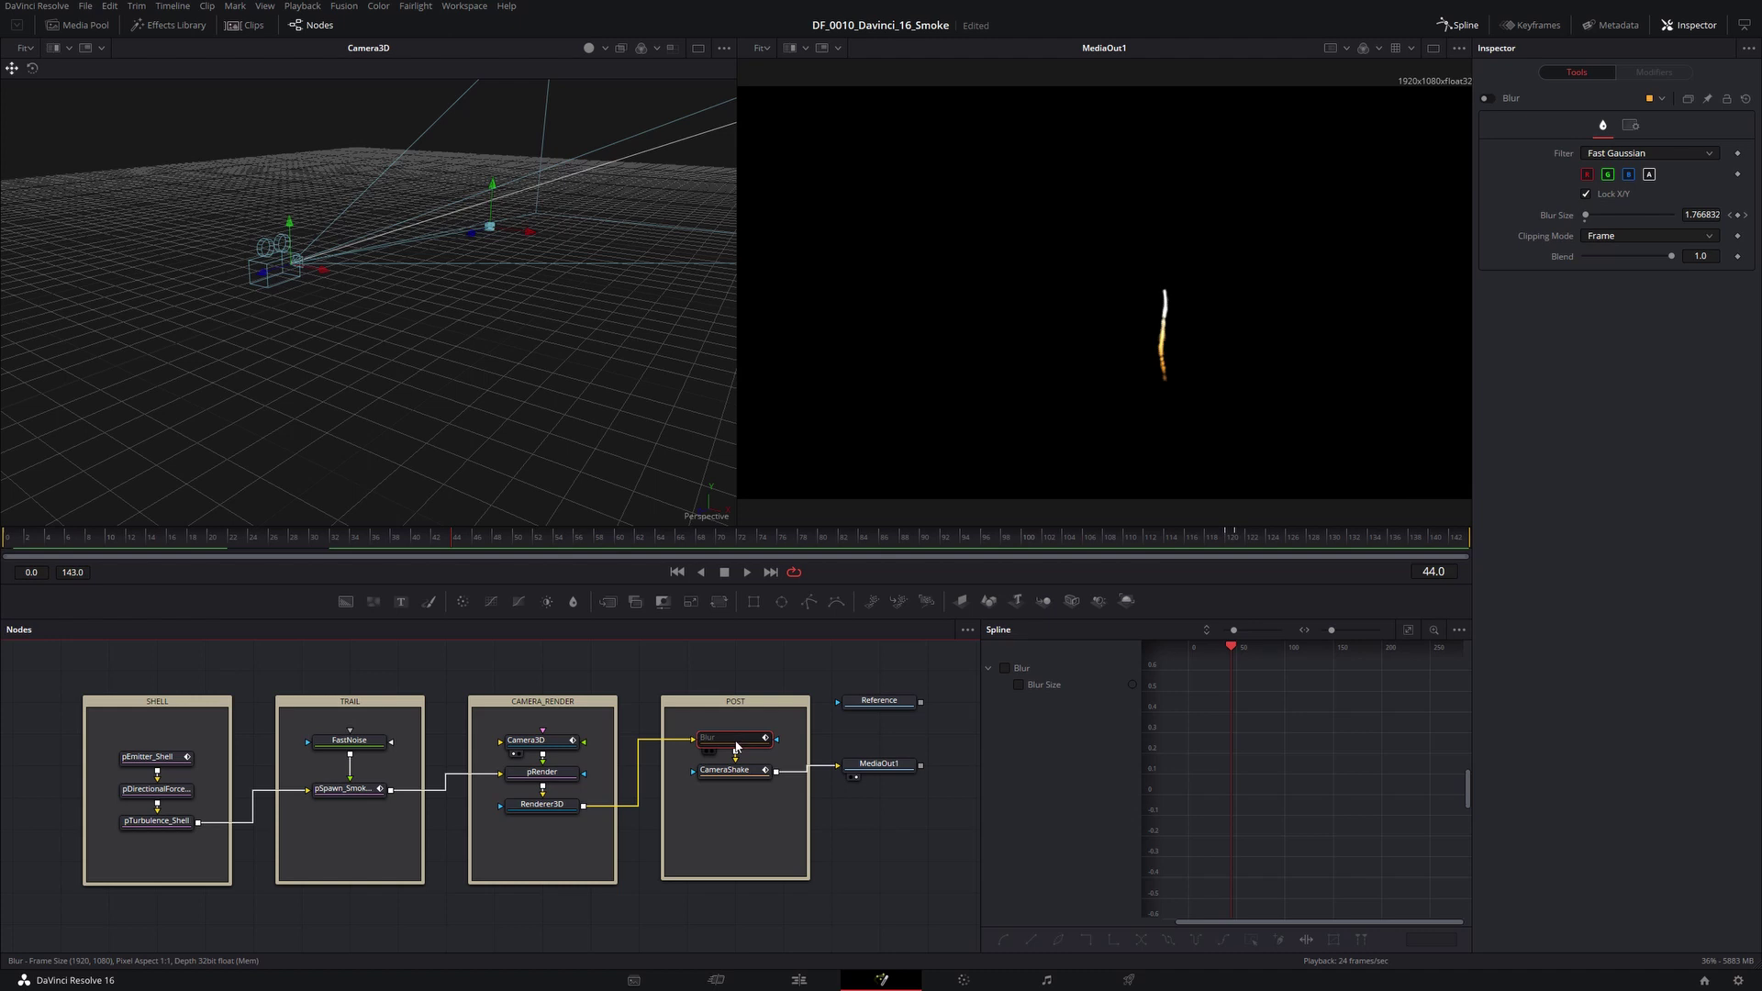
click(725, 770)
scroll(1157, 349, up, 5)
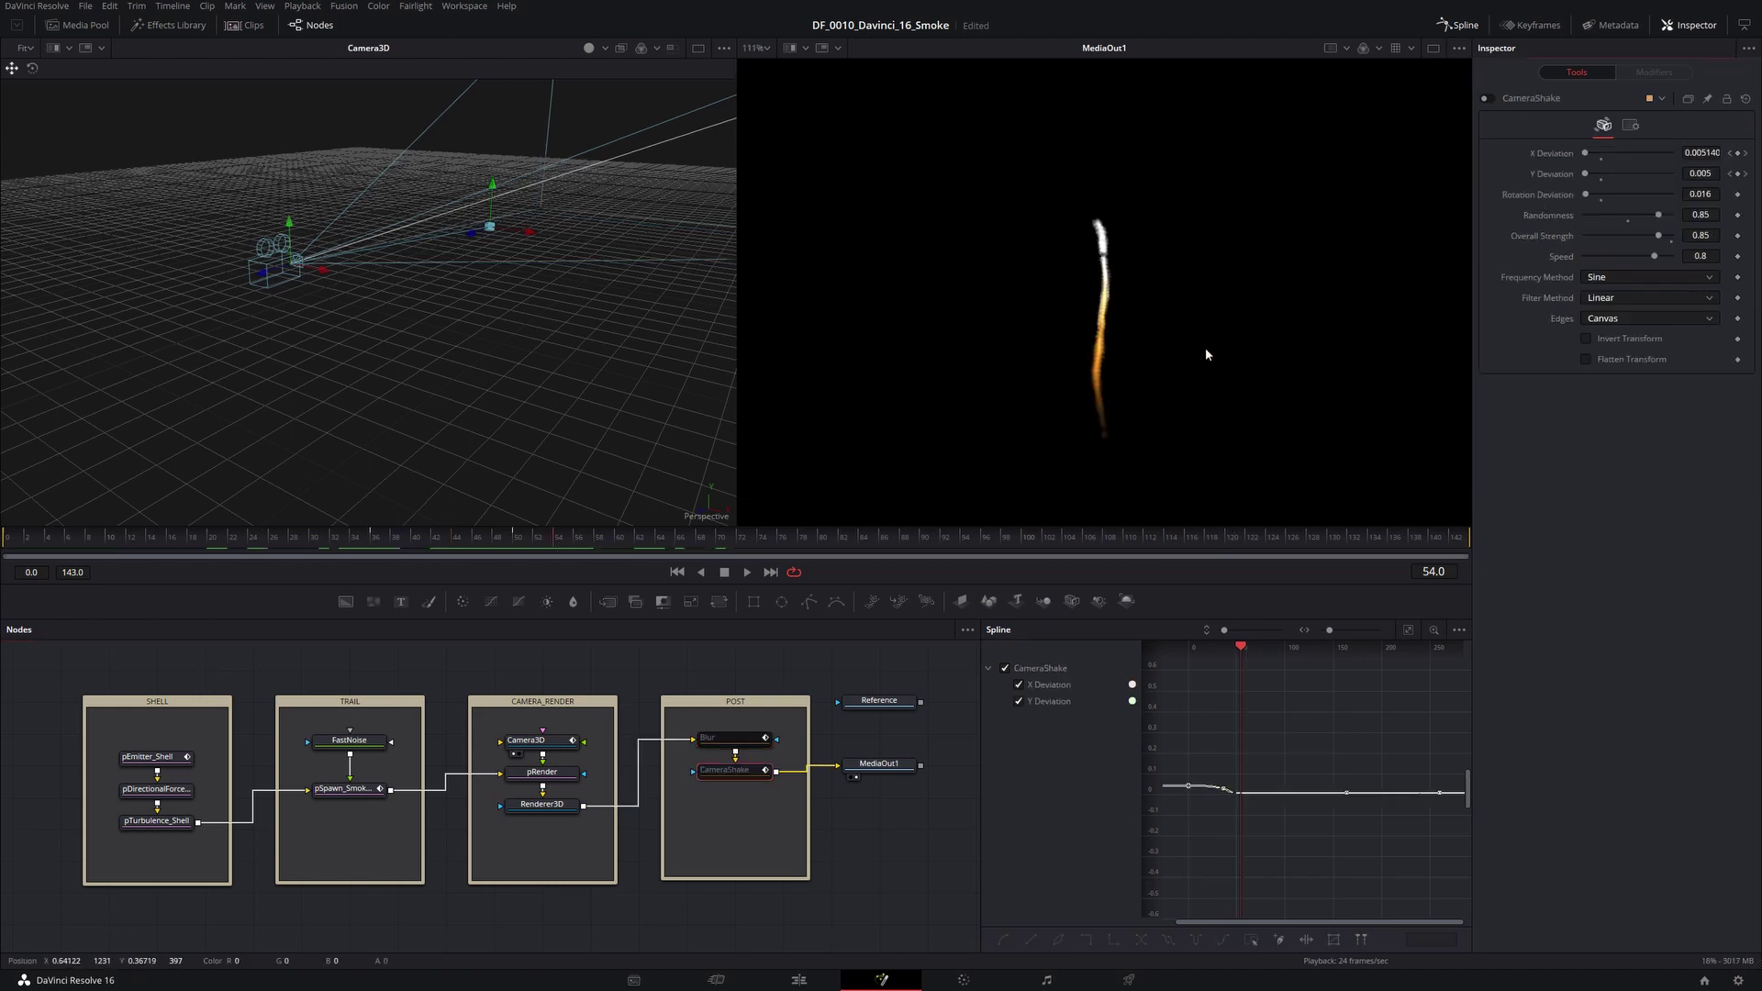
scroll(1035, 367, up, 2)
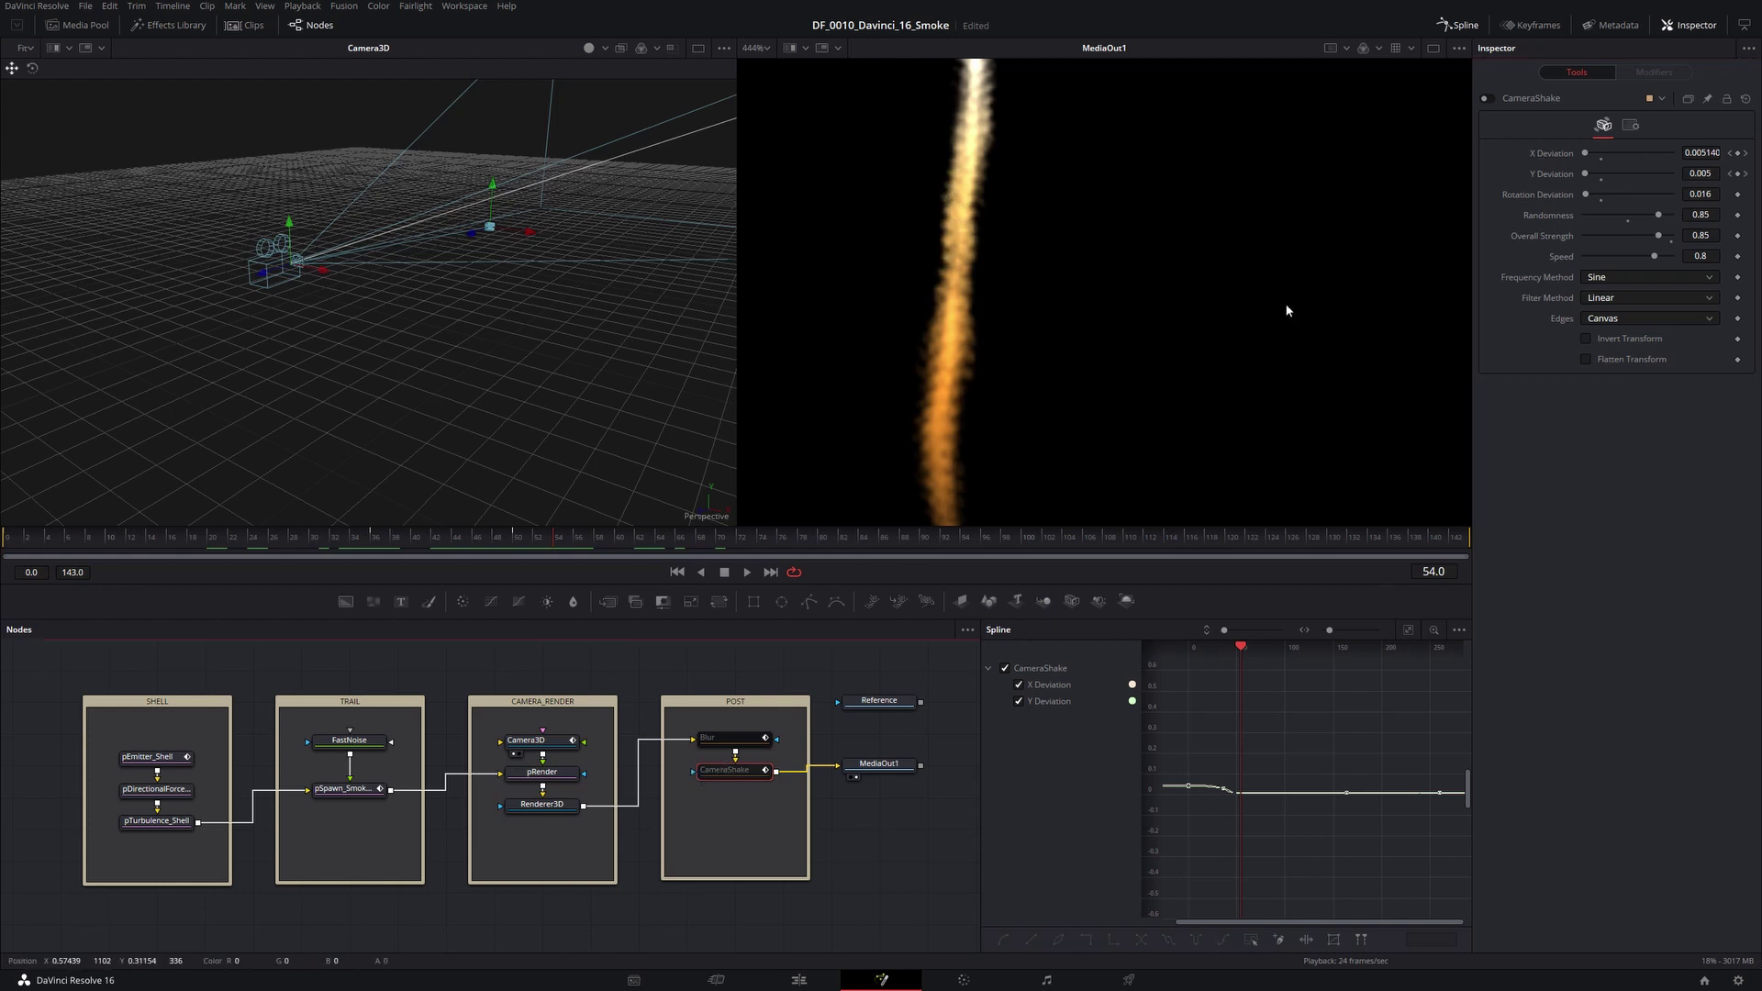
click(1491, 98)
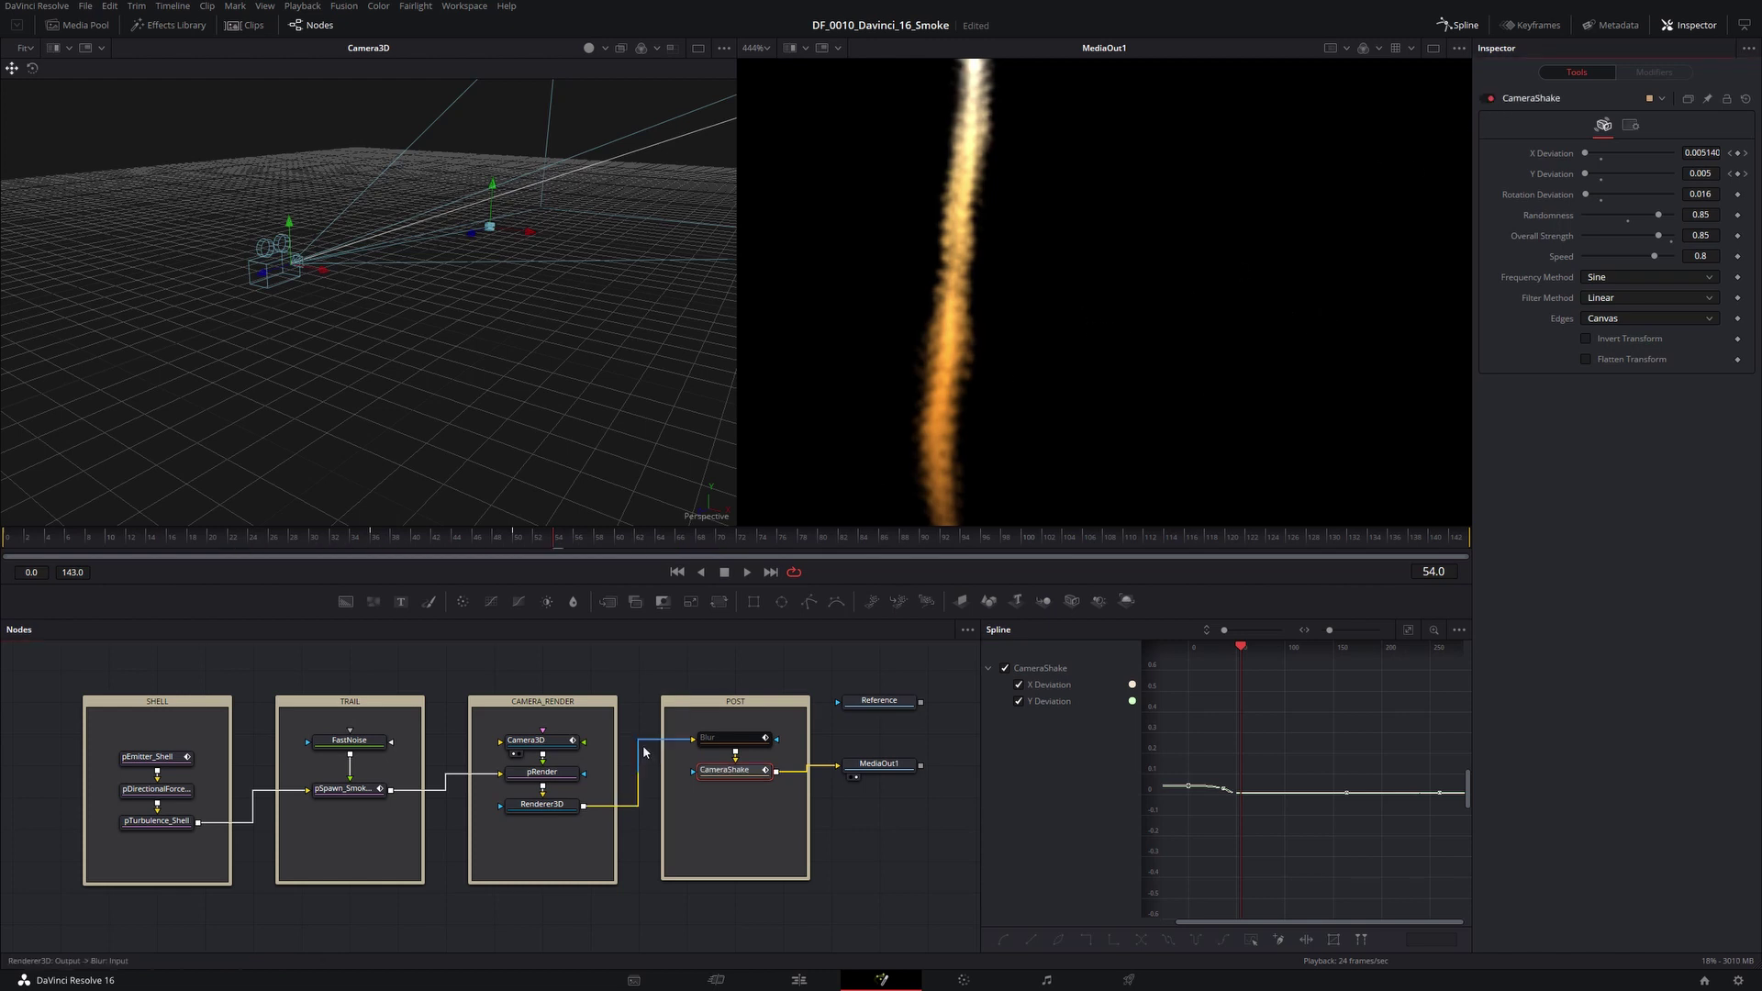
- Toggle the Blur node on and off to compare the trail with and without blur
click(718, 741)
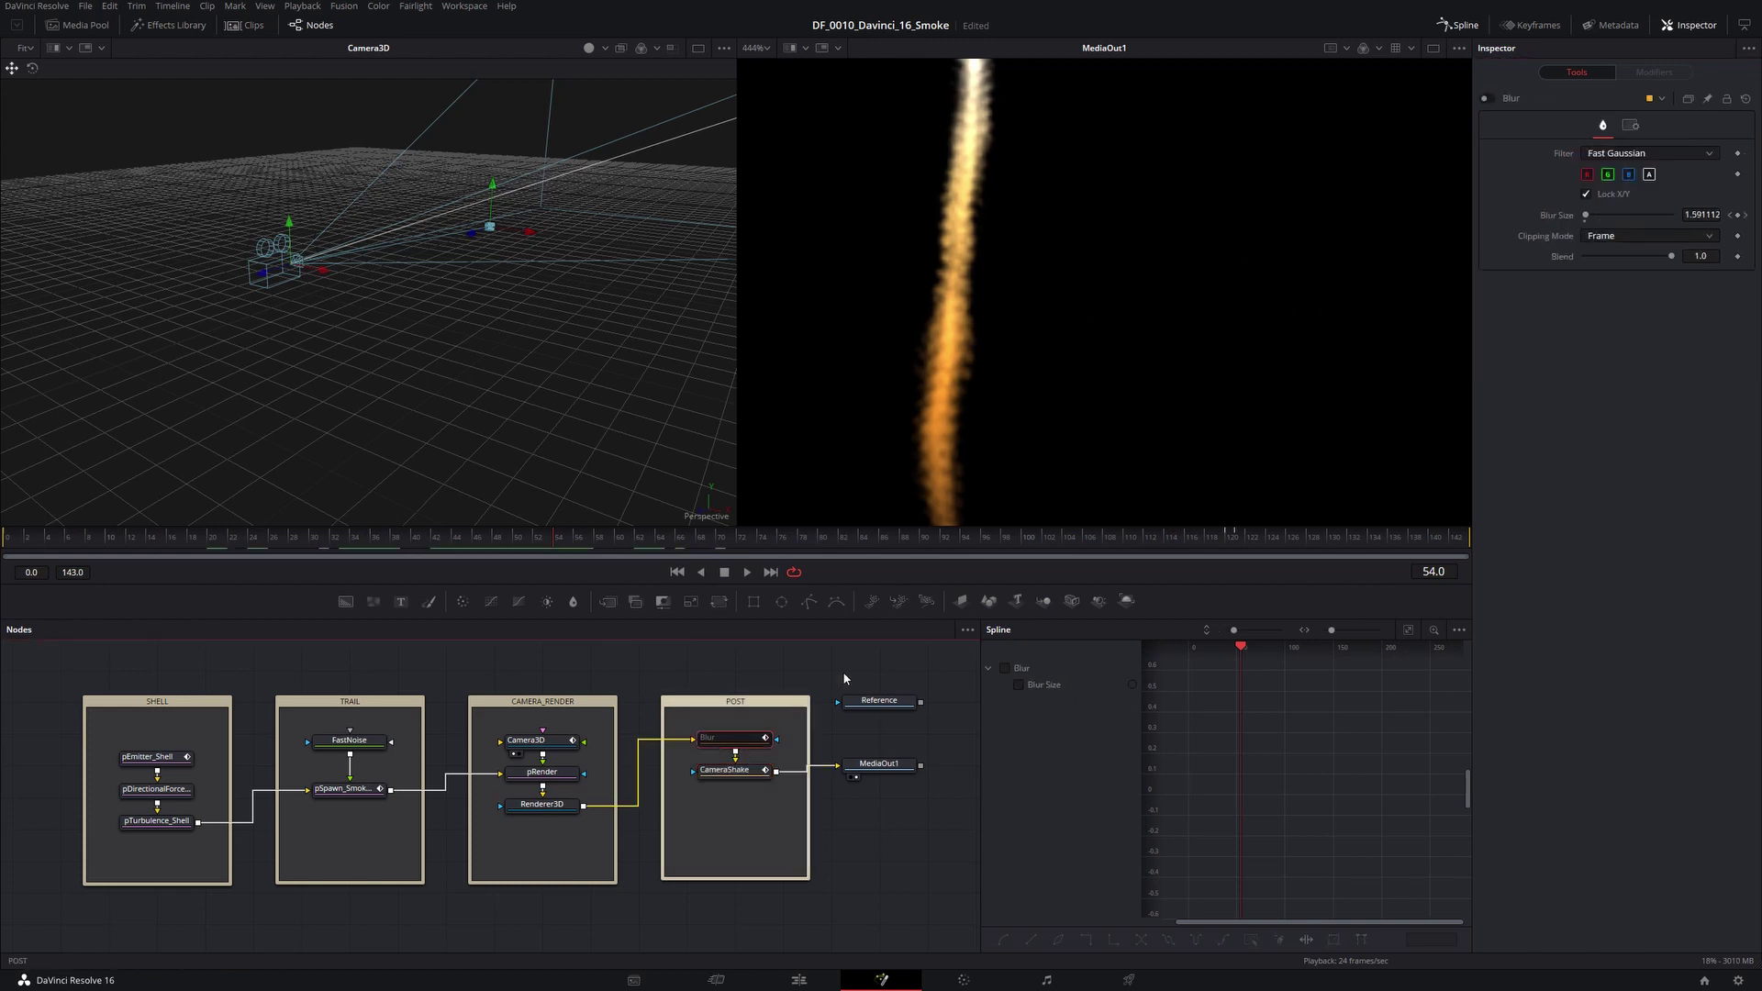
click(1491, 98)
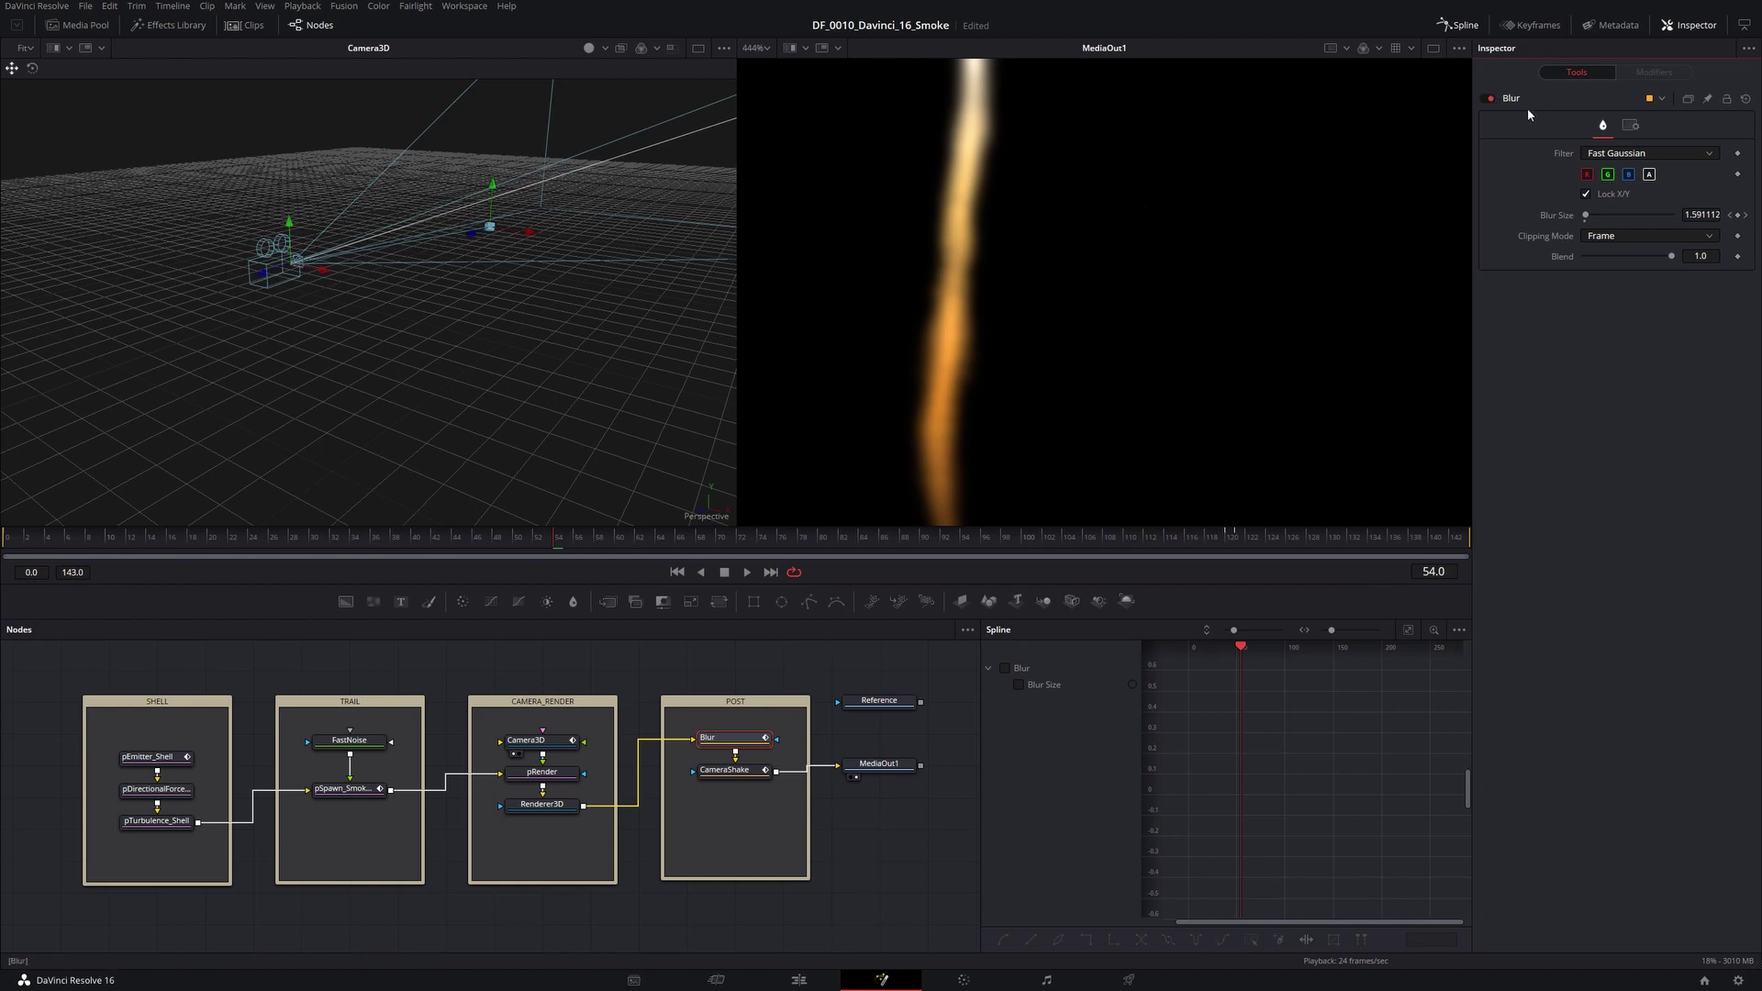
click(1490, 98)
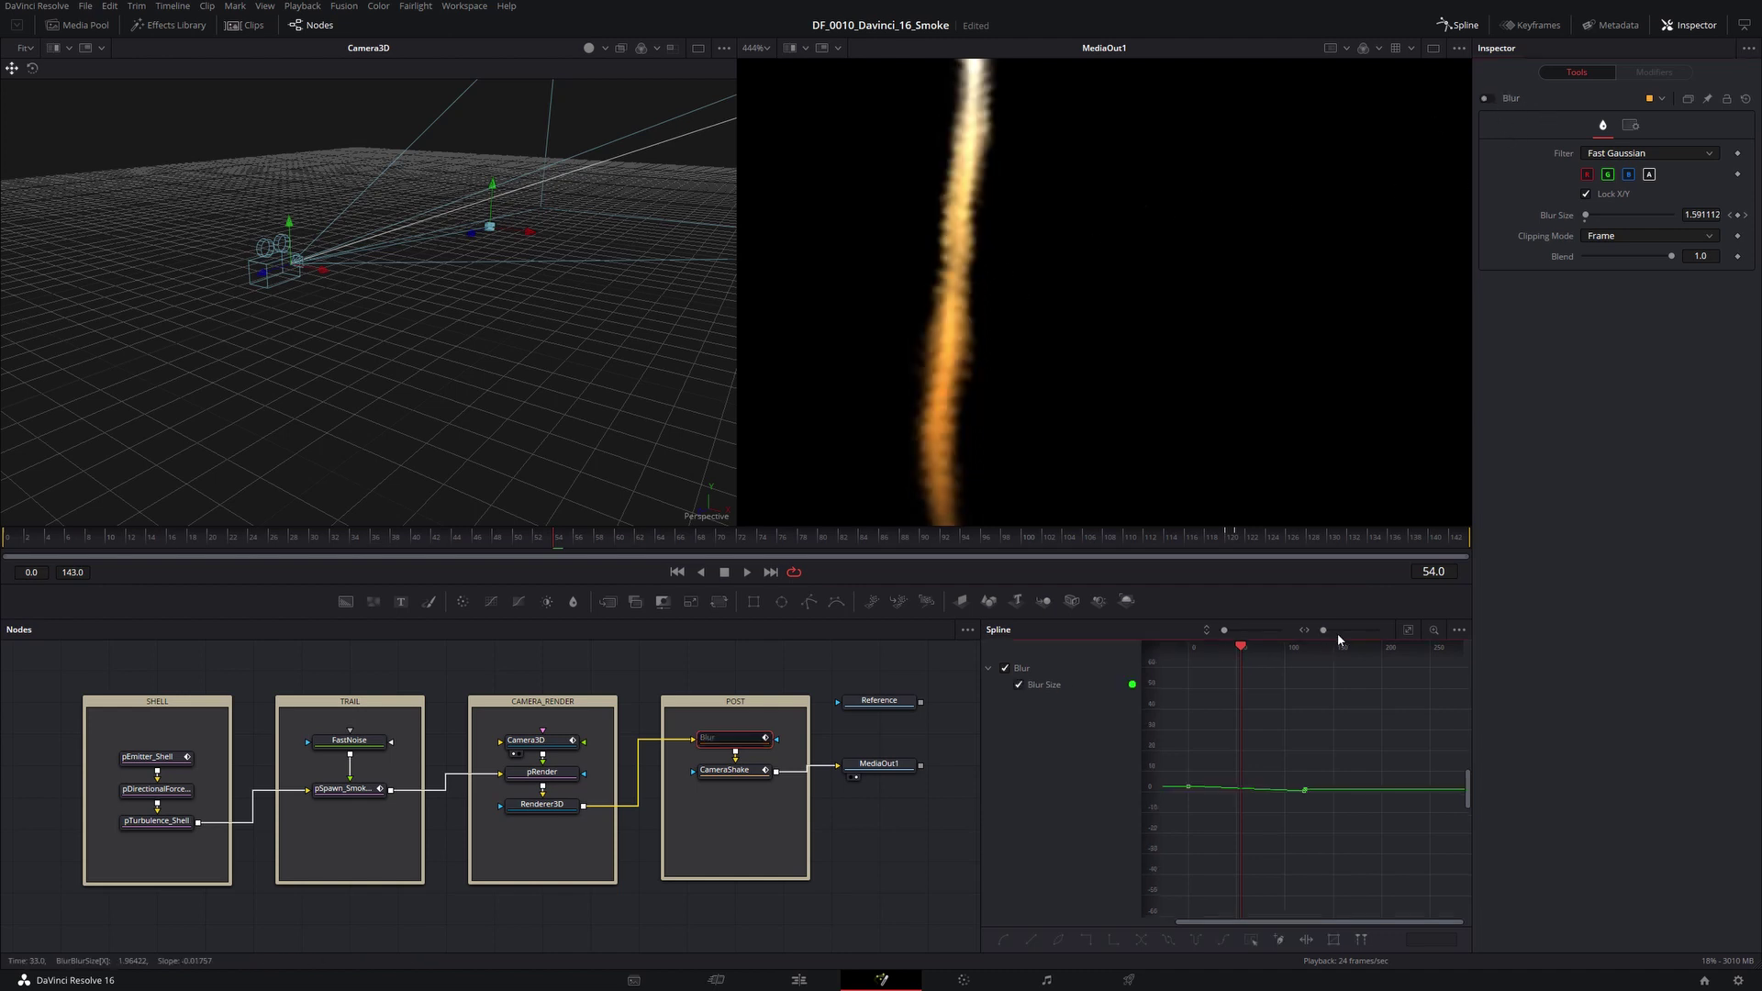
- Fit the Blur Size curve in the spline editor and play back the whole trail with the Blur node enabled
click(1407, 630)
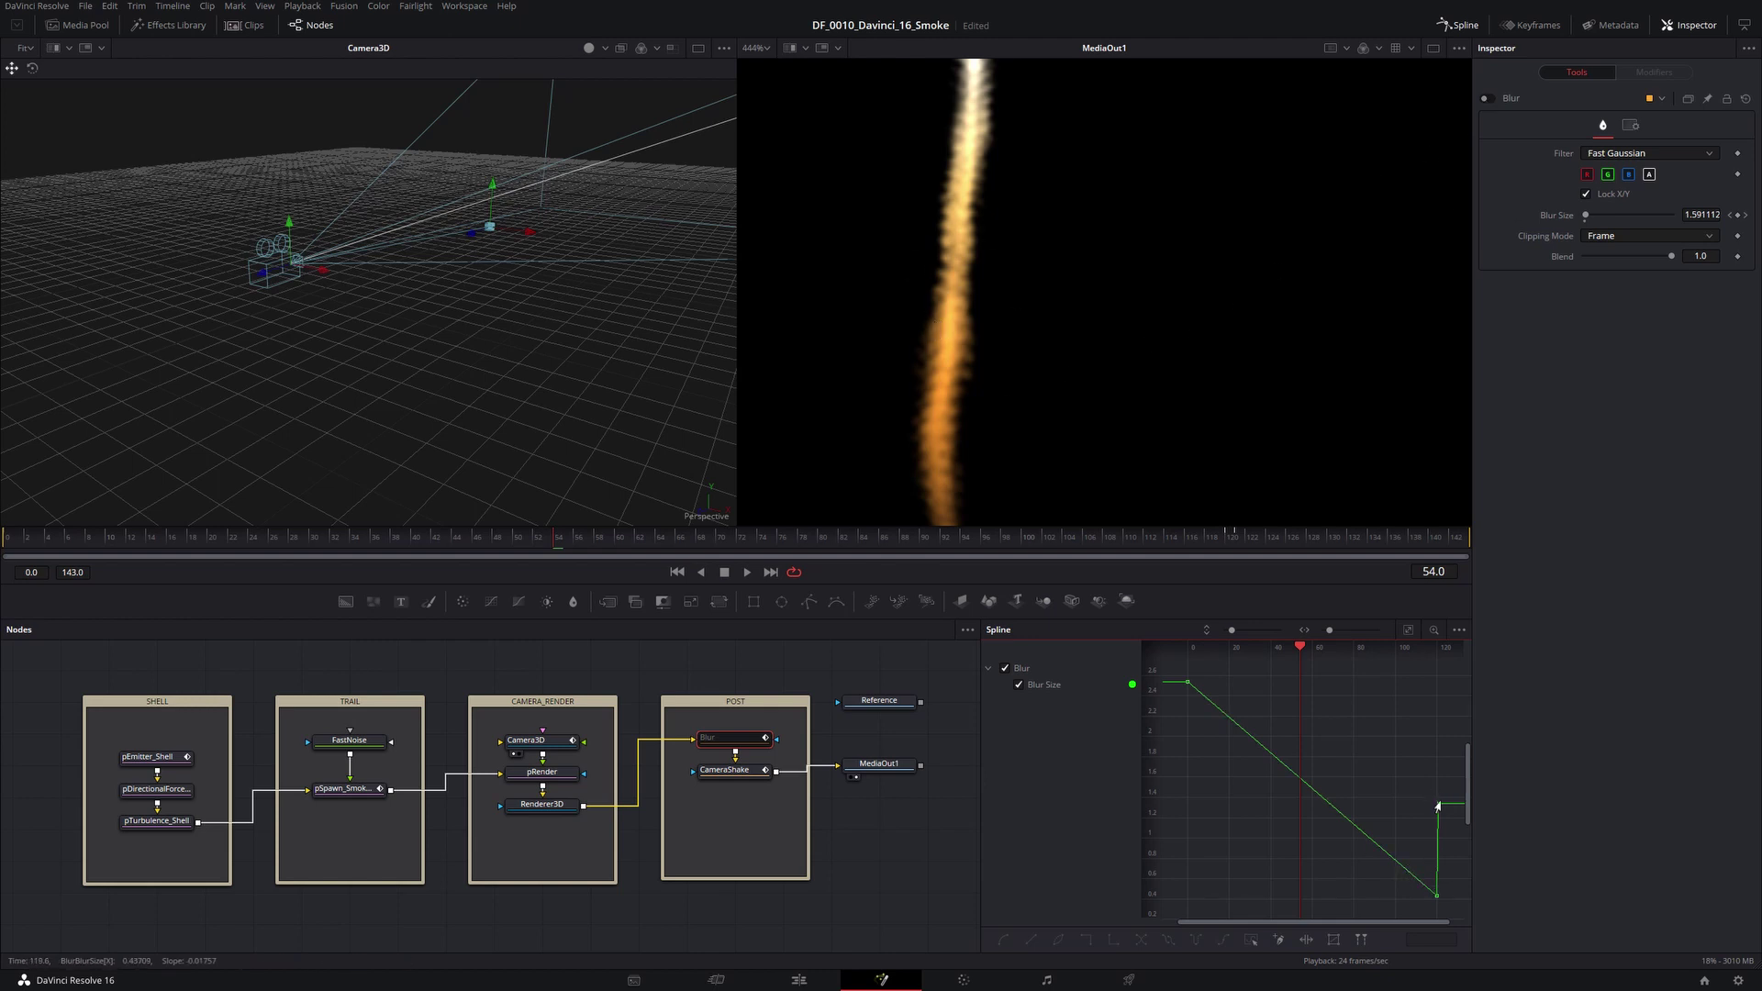
key(space)
key(ctrl+f)
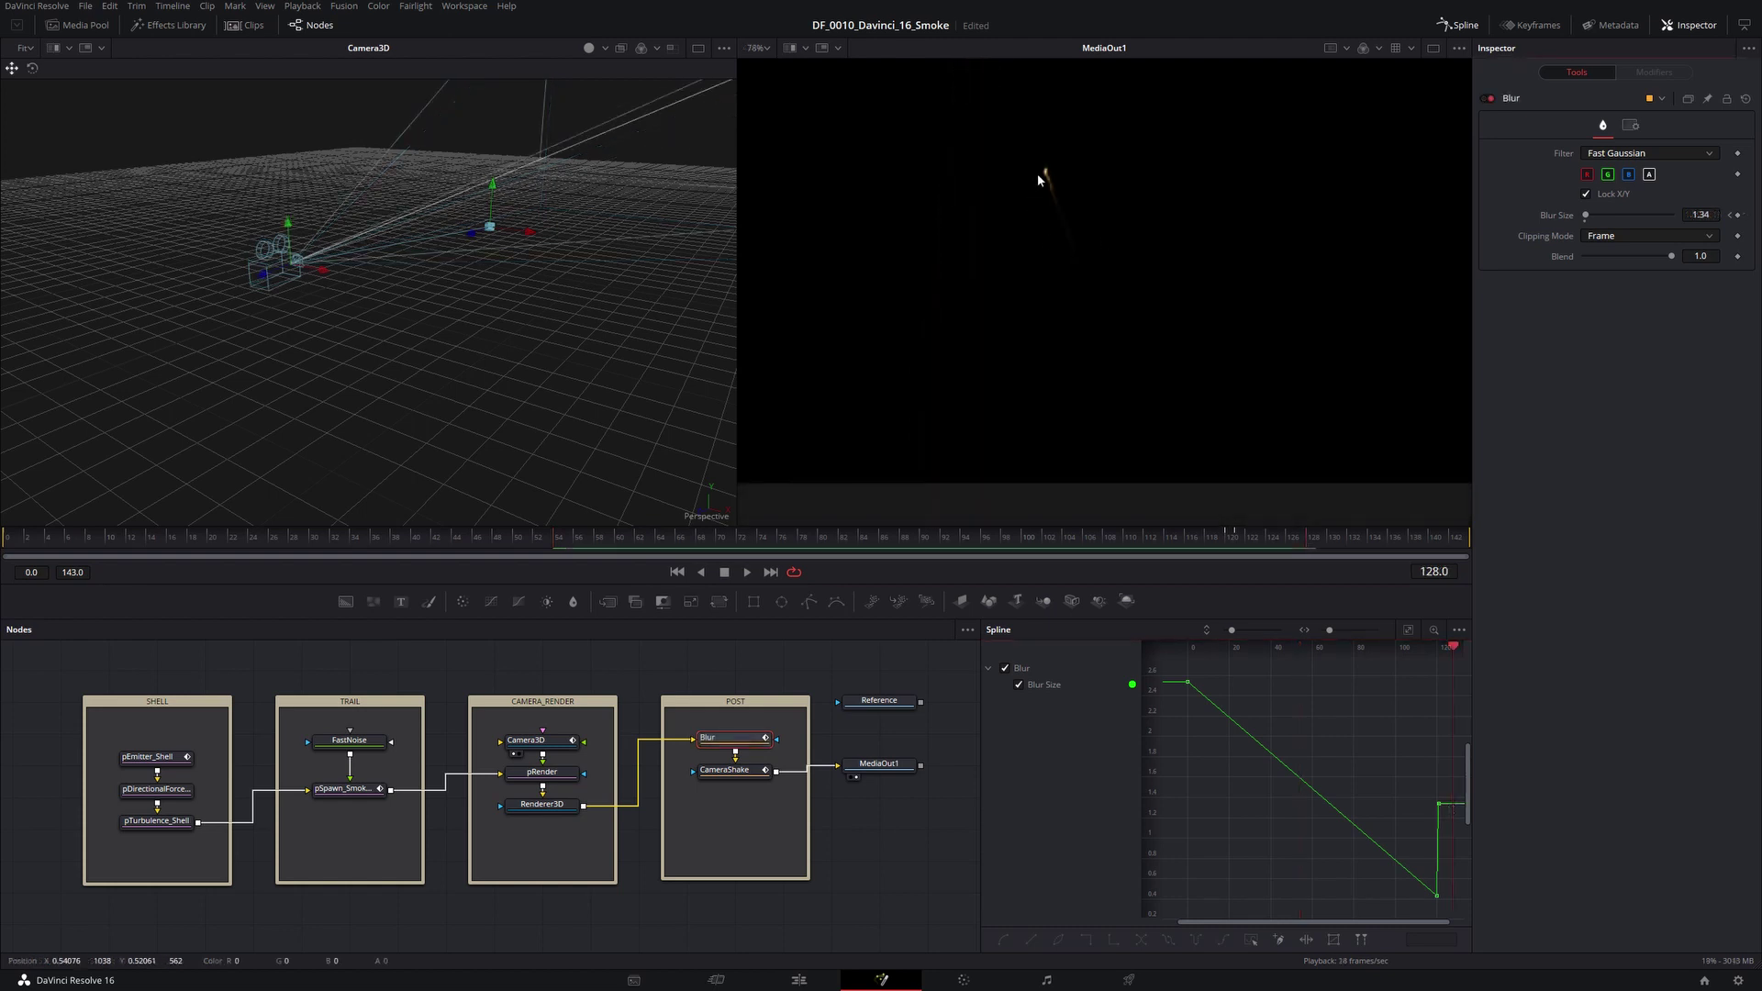